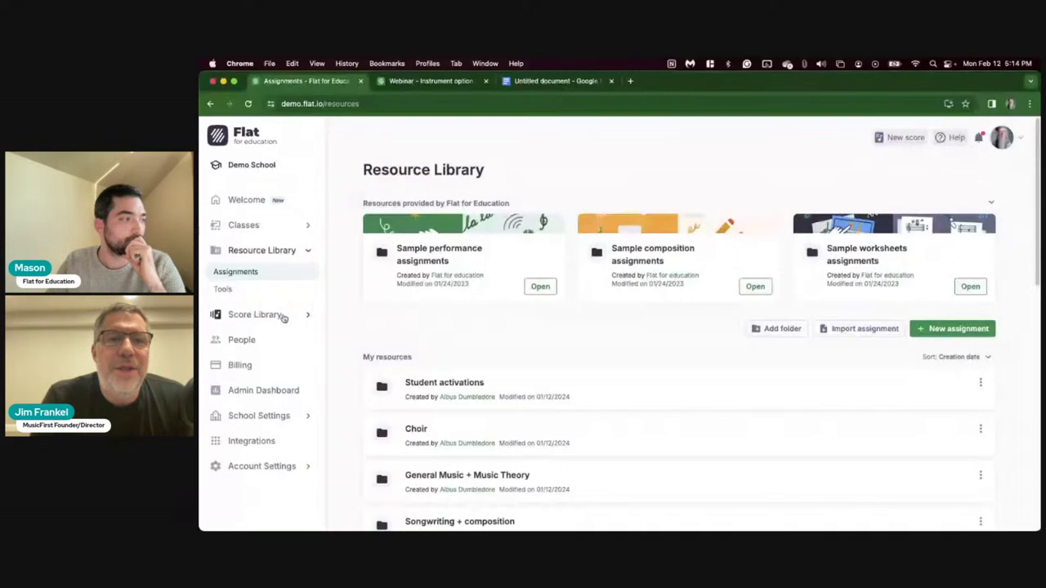
click(263, 225)
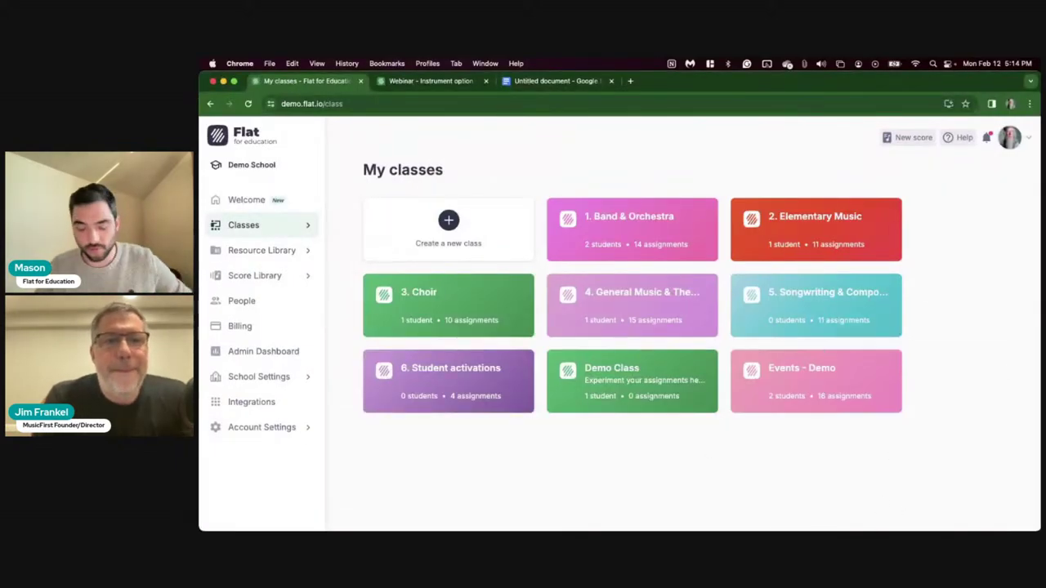
mouse_move(929, 519)
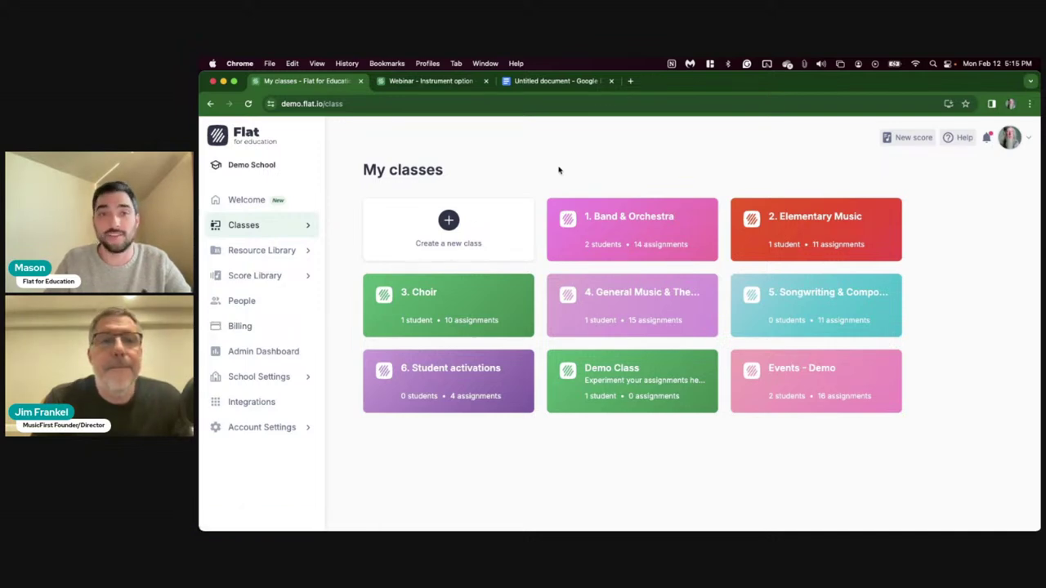
click(250, 250)
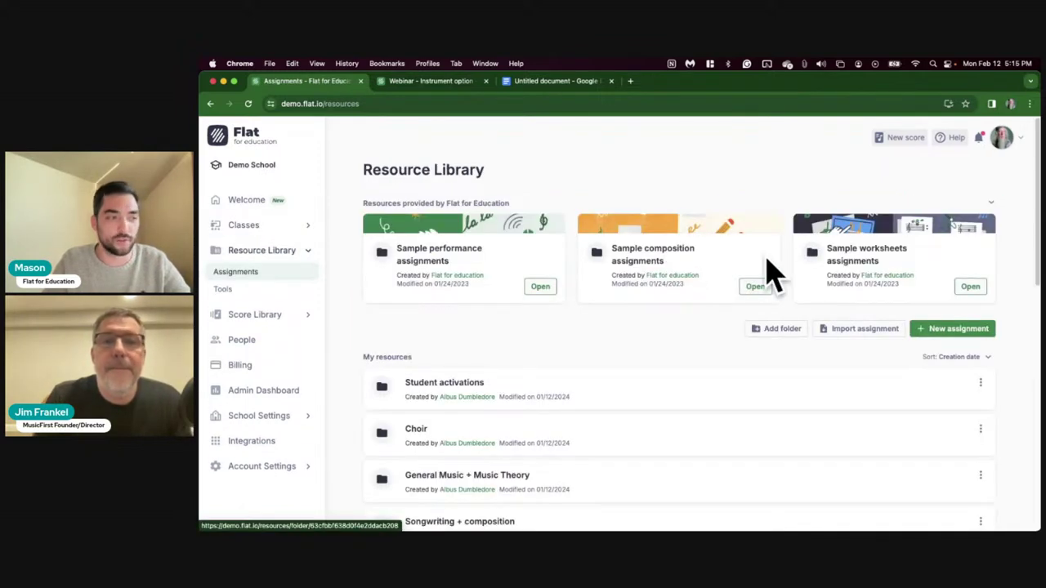
Step: Open the assignments list of the class "1. Band & Orchestra"
click(249, 226)
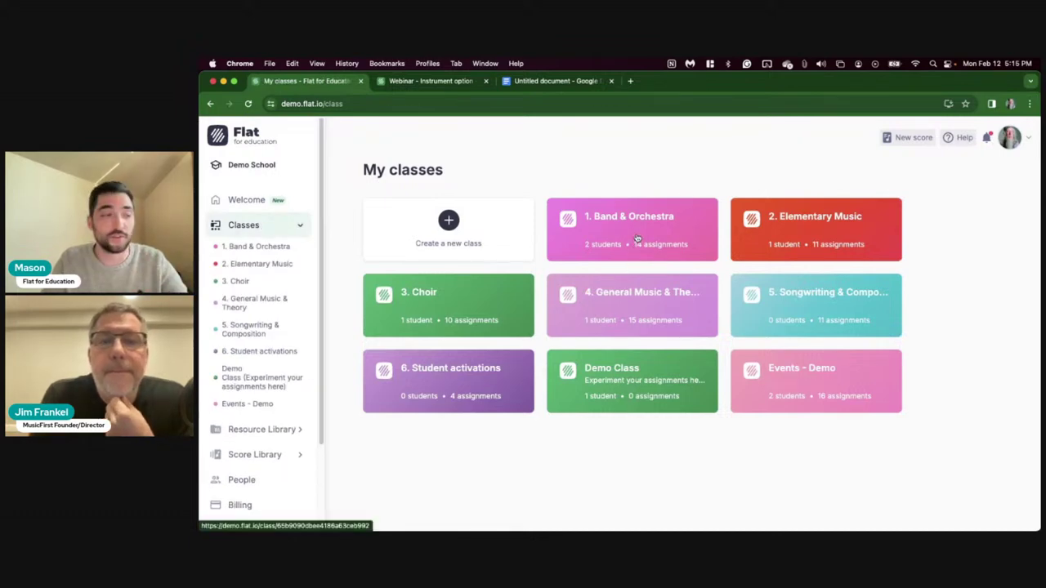
click(638, 238)
click(433, 206)
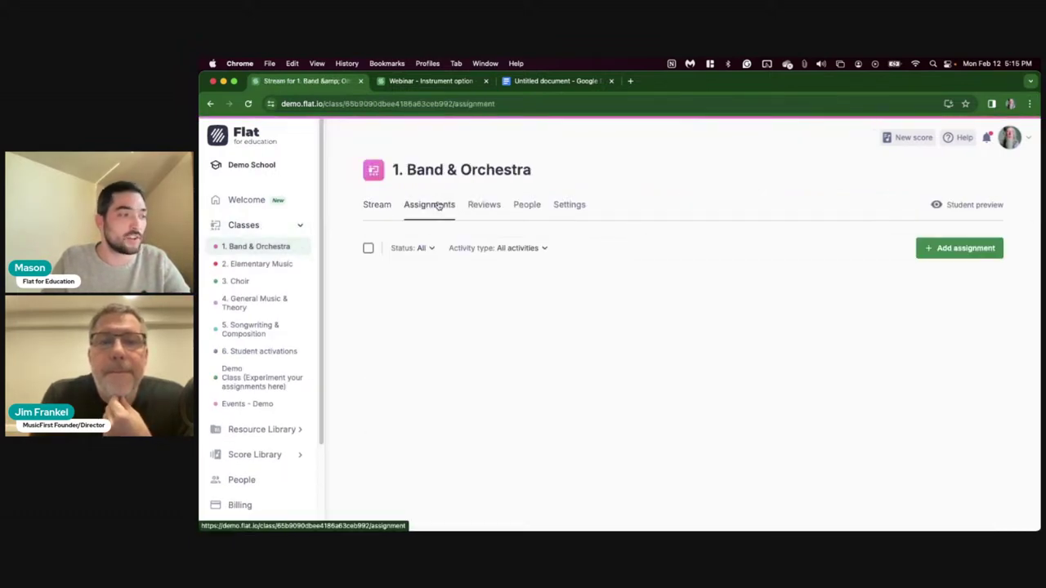
Step: Open the "Small Concert Band Collaborative Composition" assignment in student preview
scroll(645, 393, down, 5)
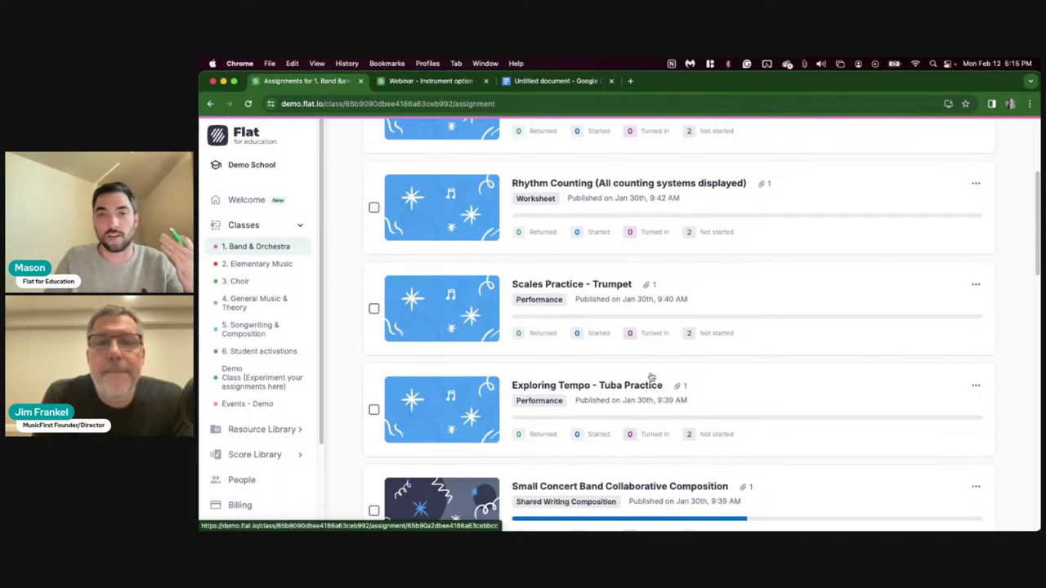
scroll(653, 379, down, 2)
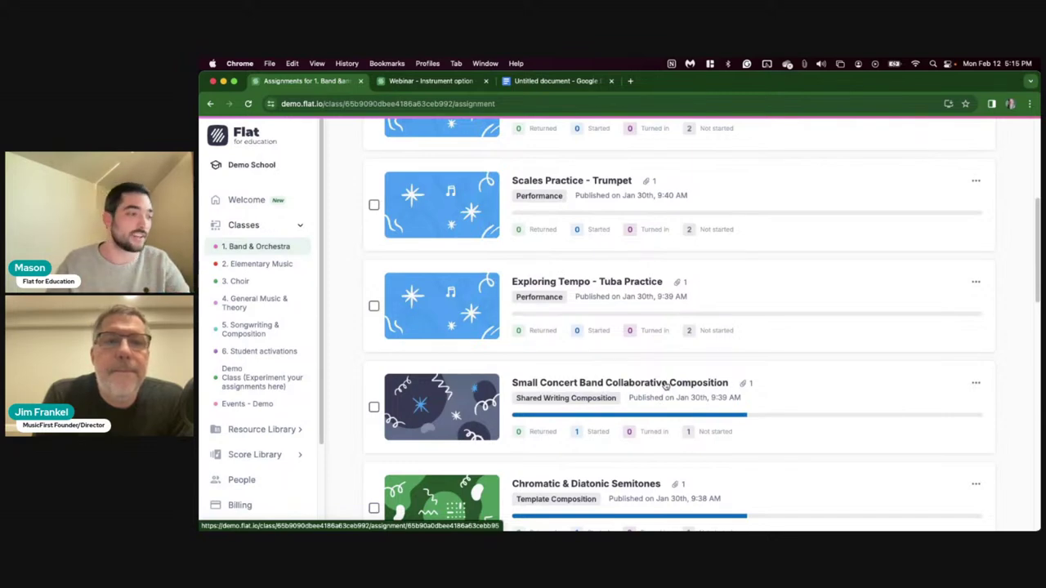
click(844, 387)
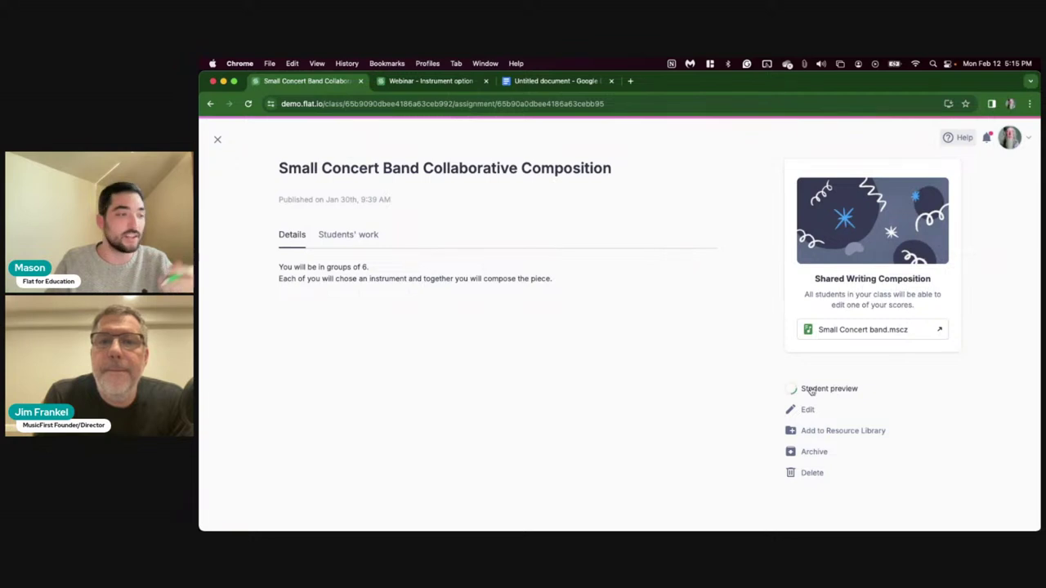
click(797, 390)
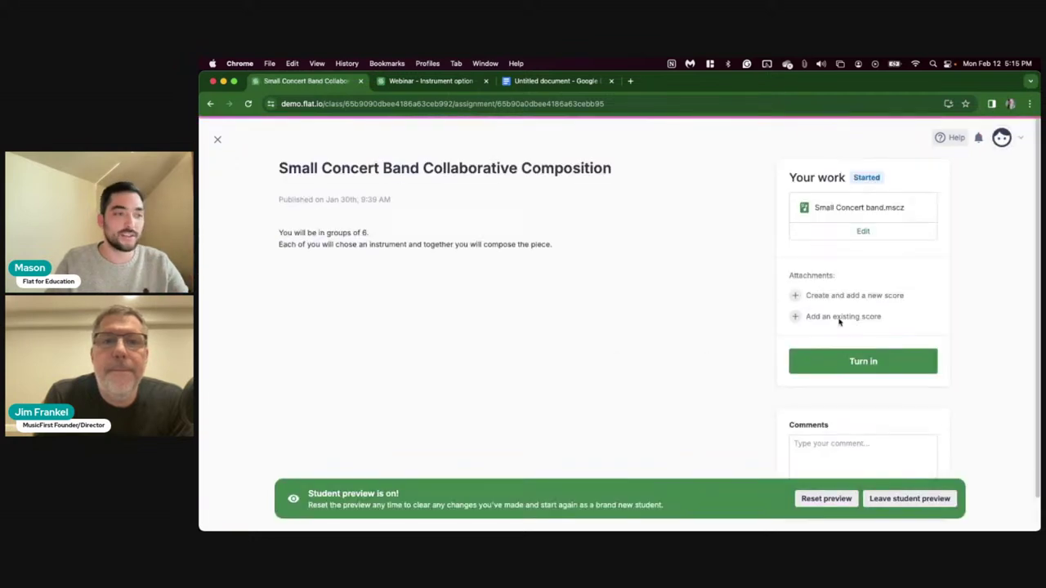
Step: Turn in the collaborative composition as the preview student and return to the submitted work
click(868, 362)
drag(817, 346, 750, 269)
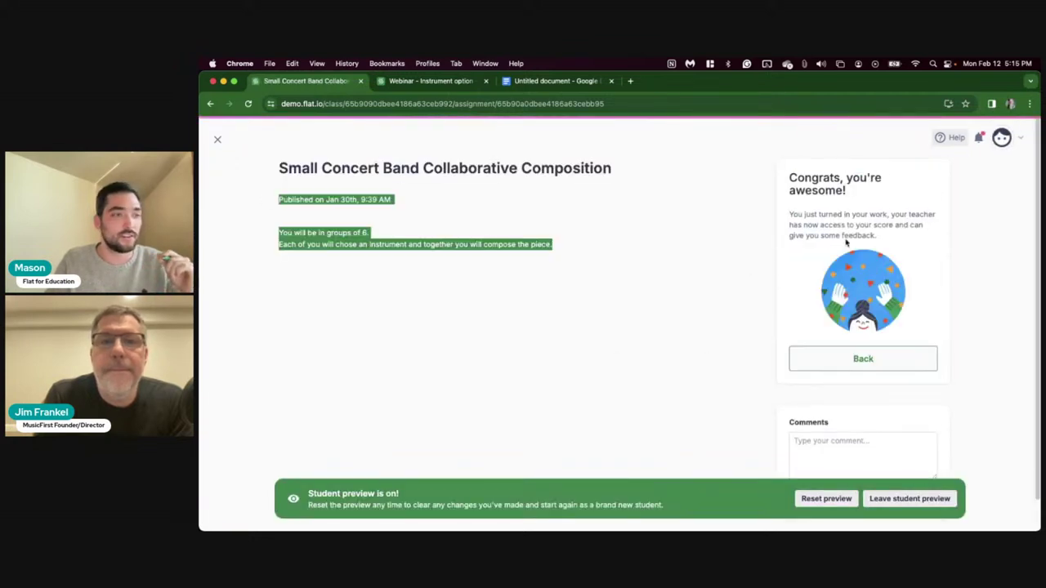
click(858, 358)
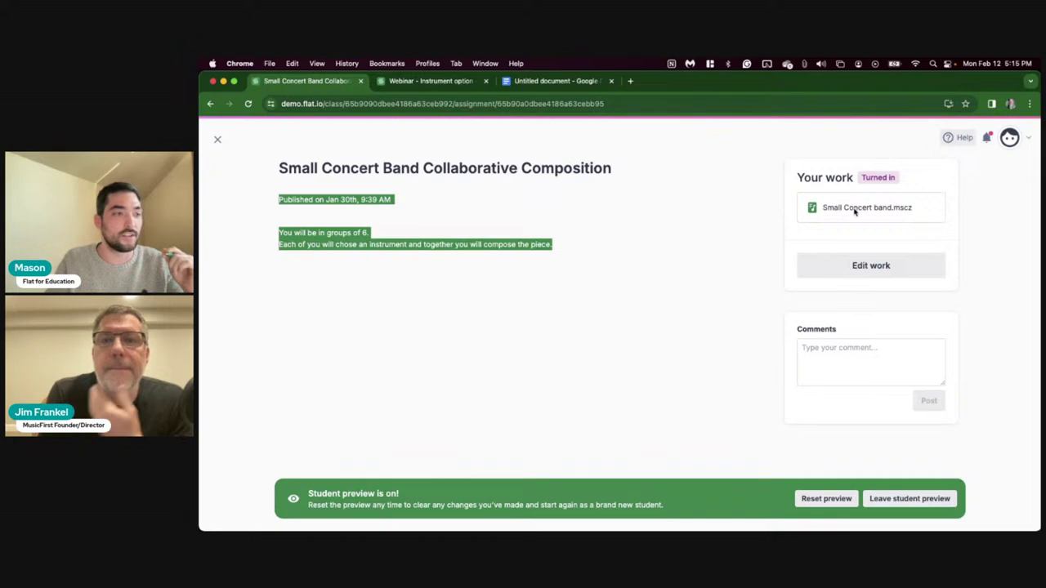
Step: Reopen the turned-in work for editing and look through the instrument parts of its score, Small Concert band.mscz
click(876, 275)
click(855, 234)
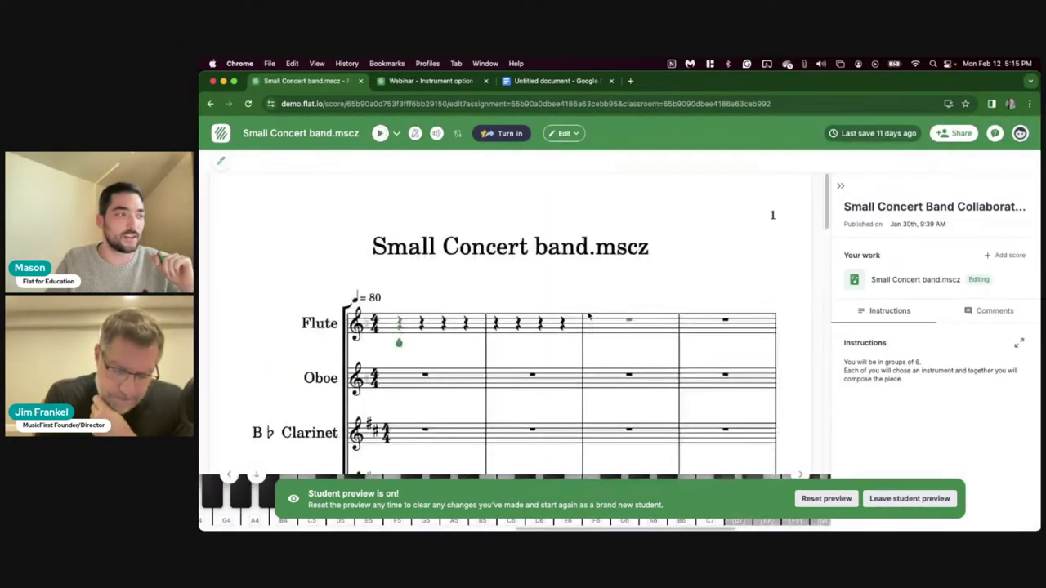
scroll(485, 344, down, 5)
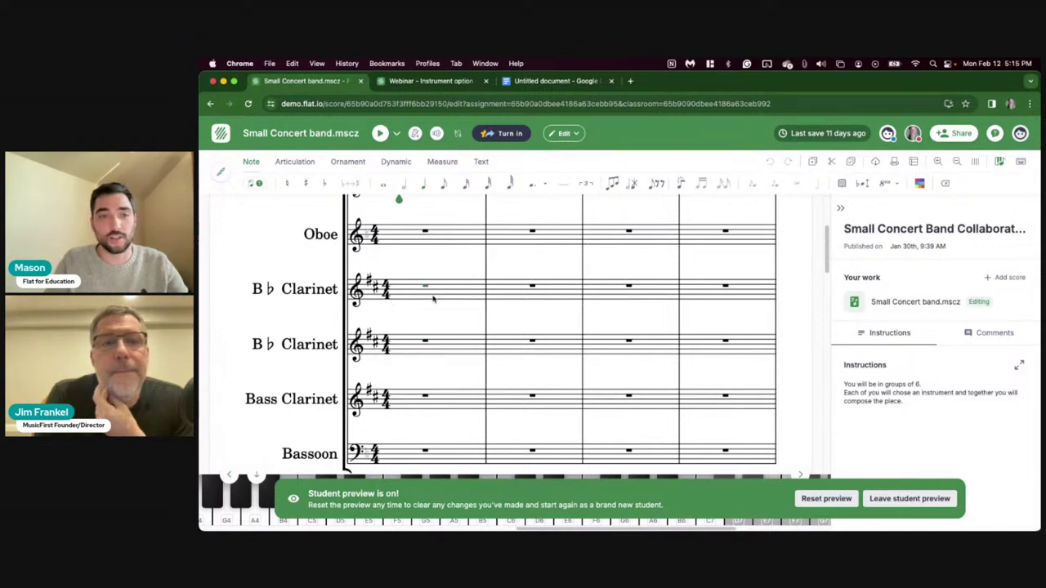
scroll(413, 301, down, 2)
scroll(442, 298, up, 5)
Step: Post the comment "love this" on the flute passage from beat 3 of measure 1 through the end of measure 2
drag(442, 298, 578, 295)
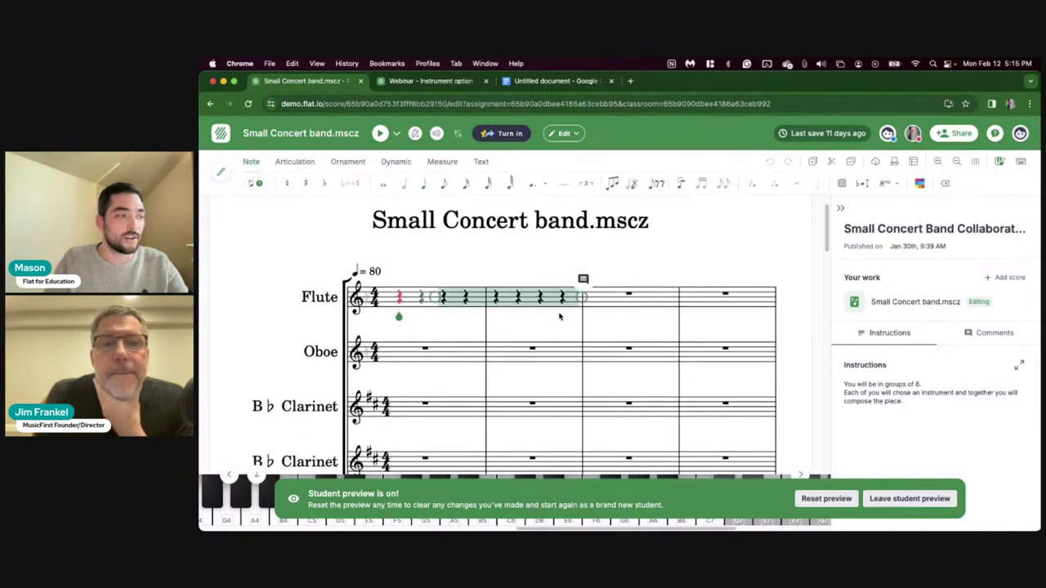
click(582, 280)
text(I)
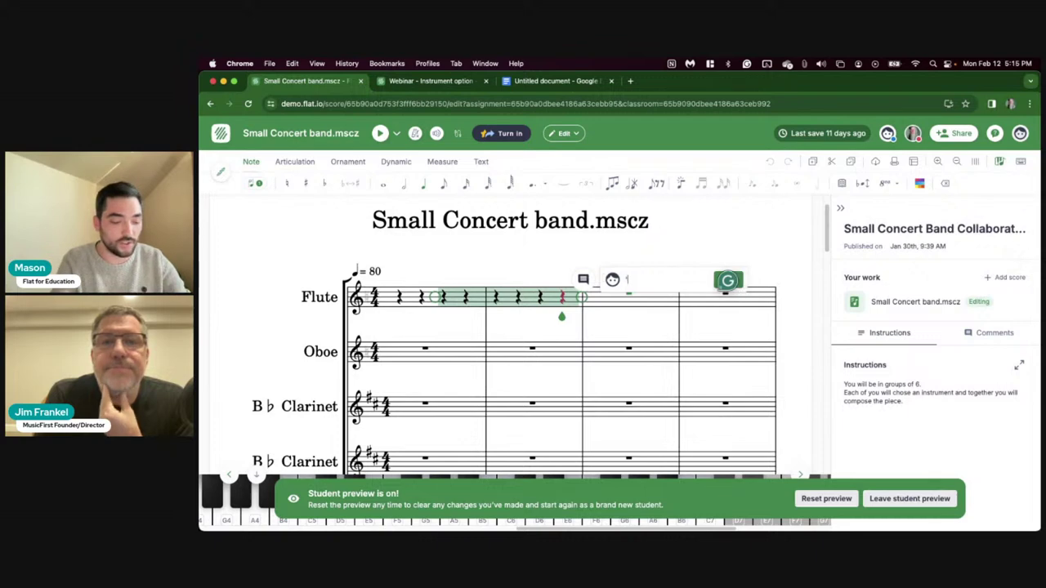
text( love thin)
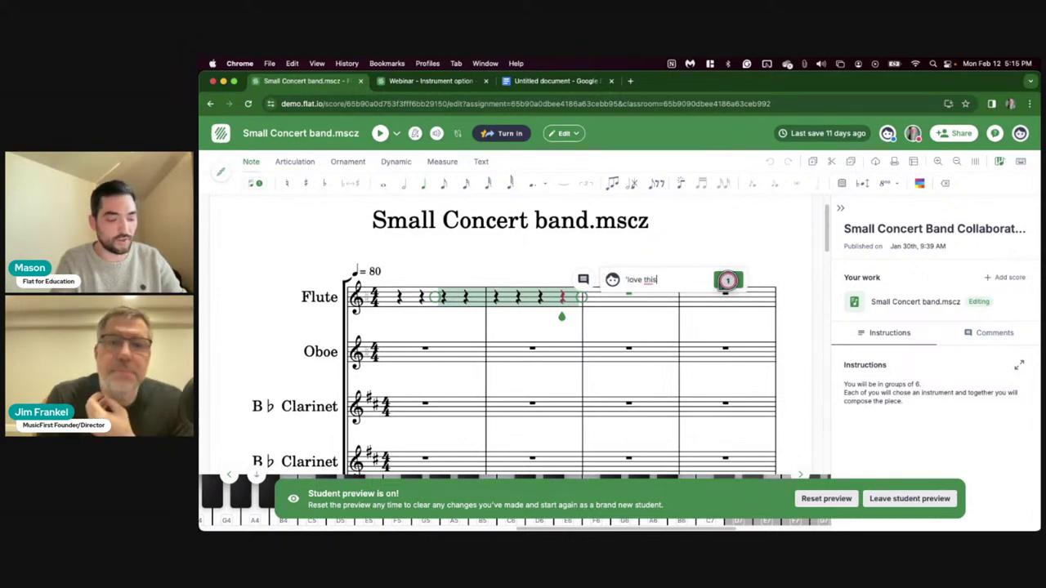
click(726, 281)
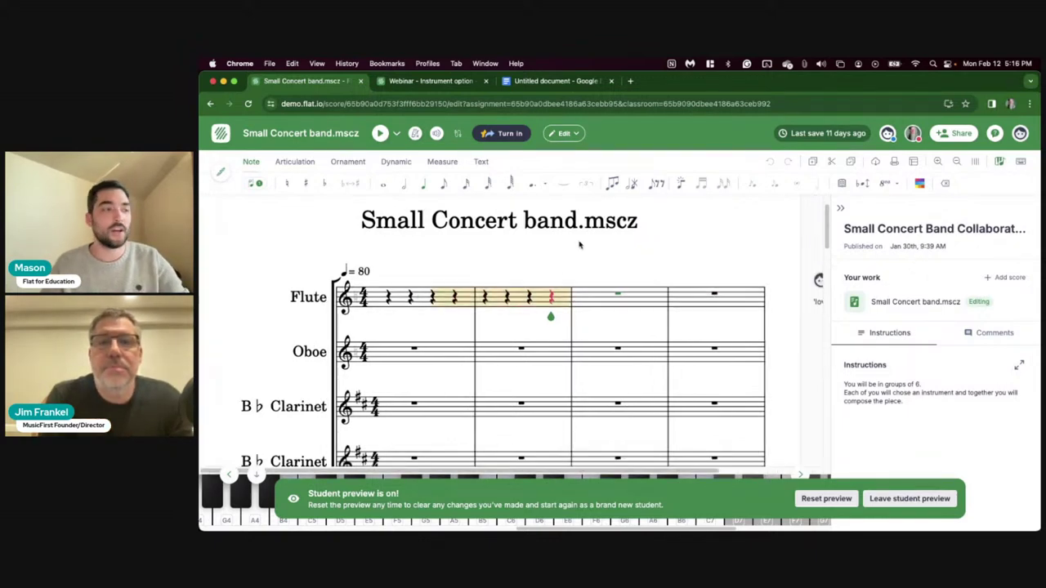
Step: Leave the student preview and open the "Recorder Practice (With Fingering Chart)" assignment from the class list
click(909, 500)
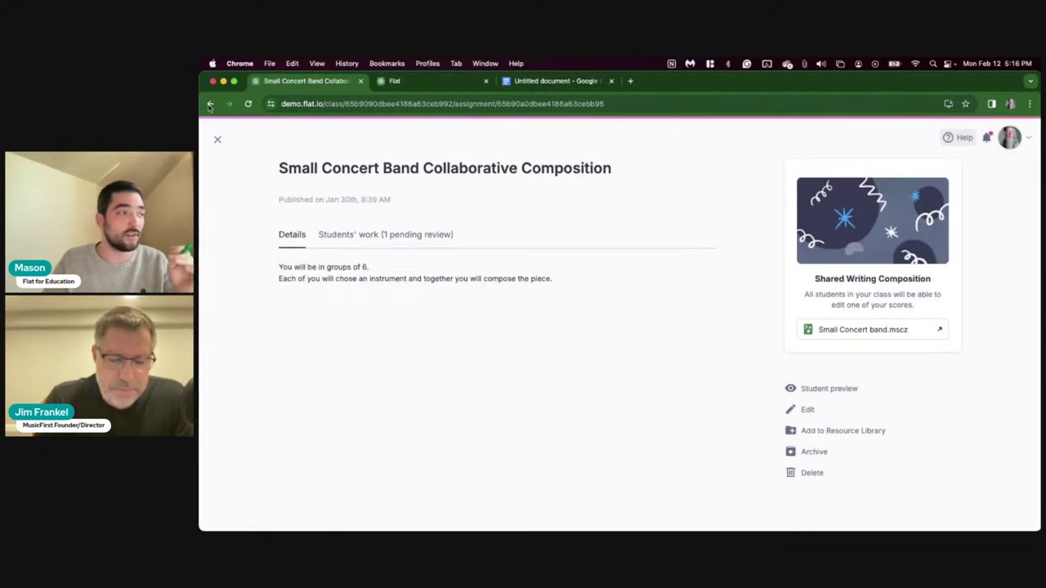
click(217, 139)
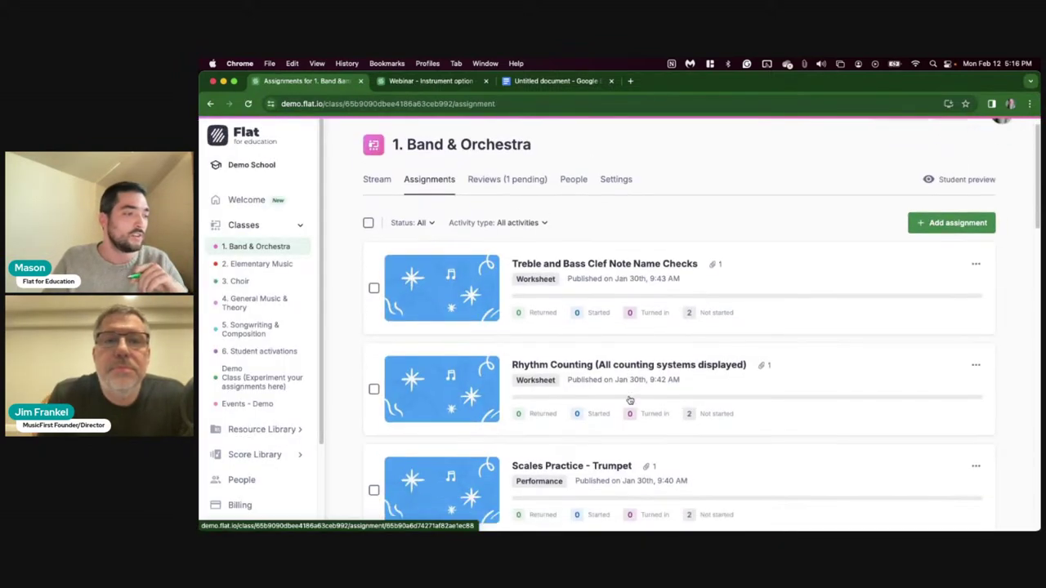
scroll(630, 405, down, 10)
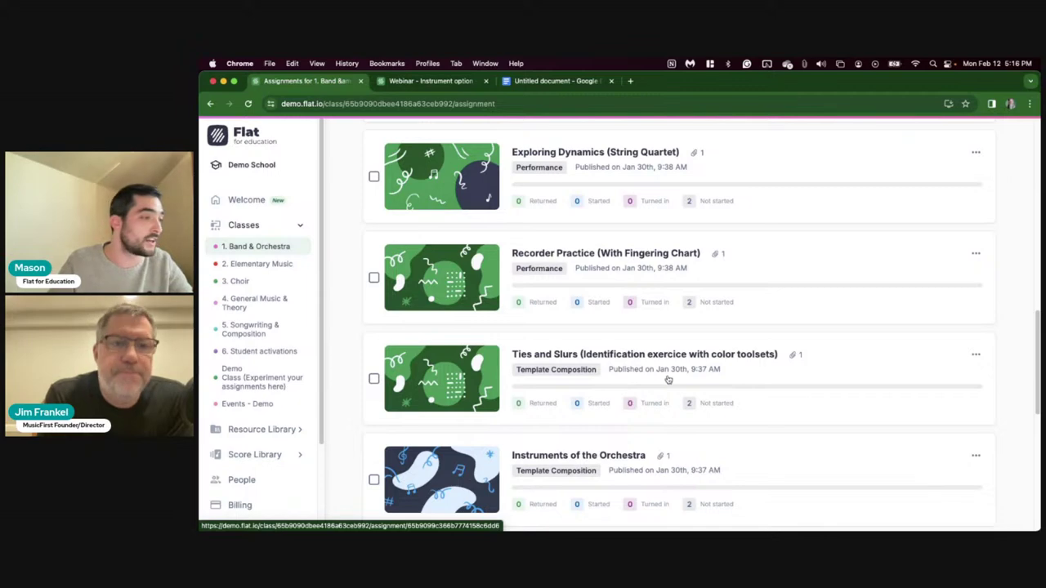
click(650, 266)
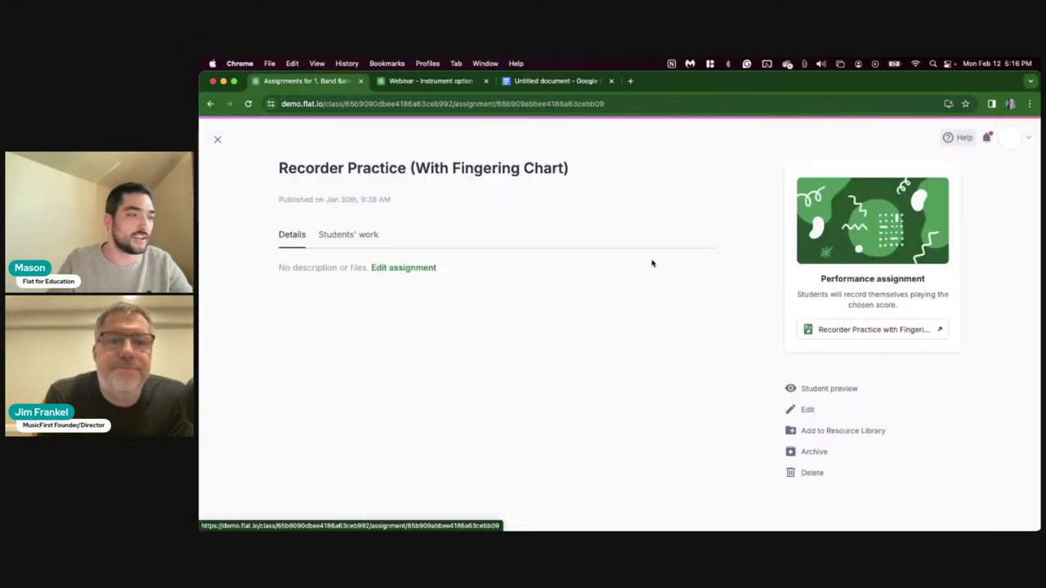
Step: Start the recorder assignment in student preview and look through its score with the fingering diagrams
click(834, 393)
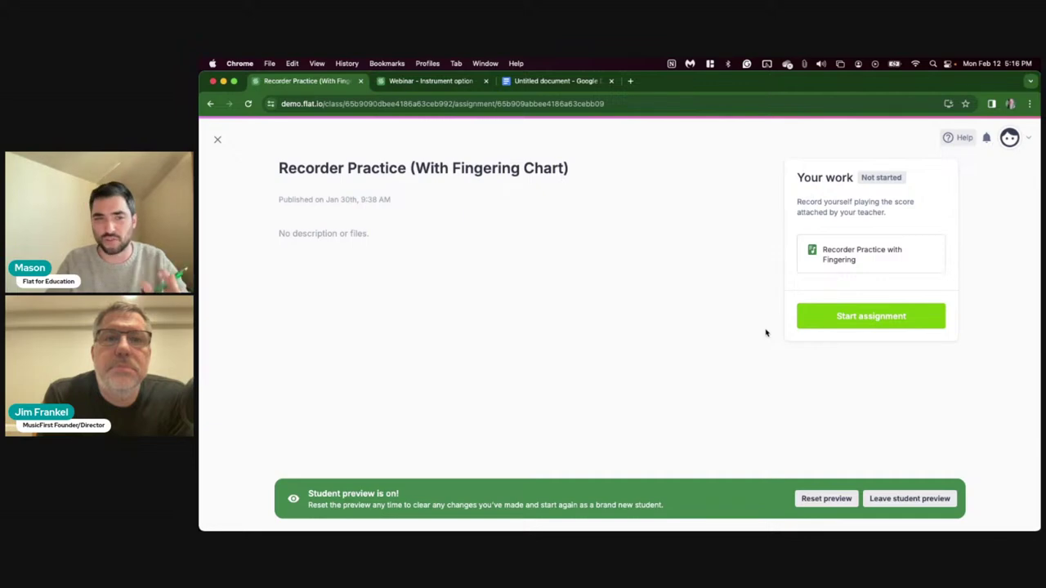
click(895, 314)
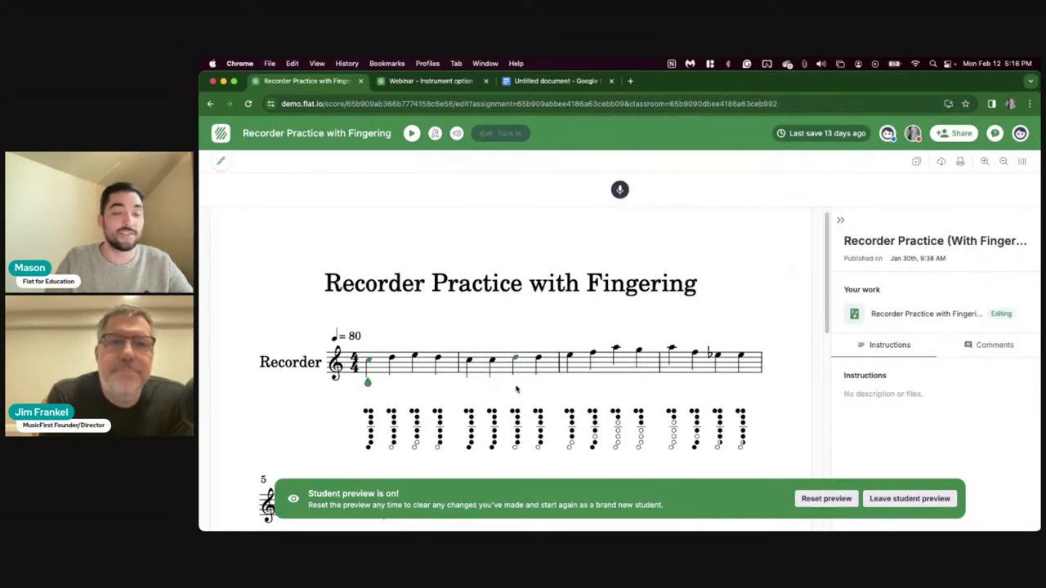
scroll(516, 390, down, 2)
scroll(516, 390, down, 3)
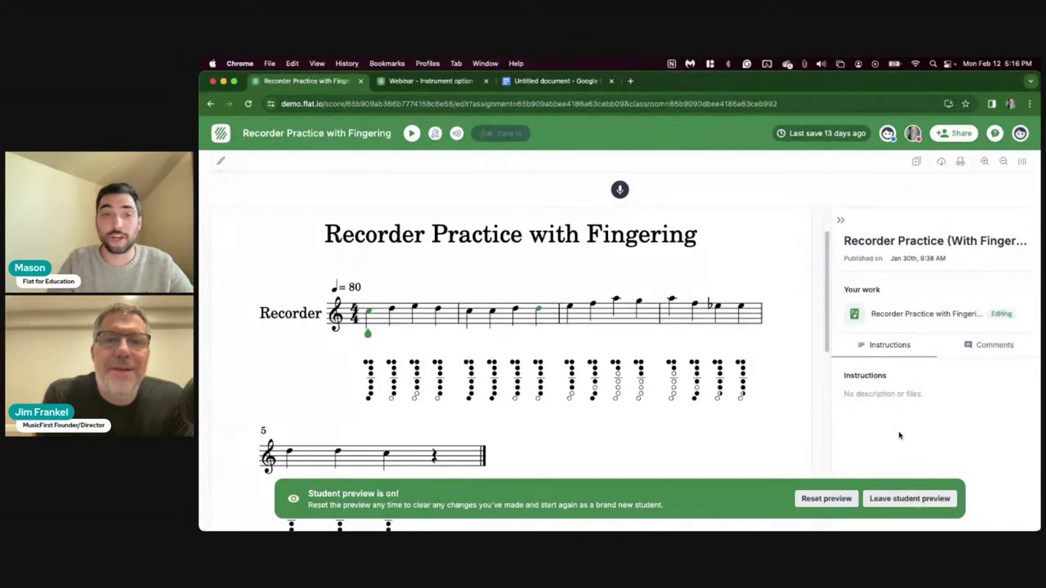
Step: Leave the student preview and close the recorder assignment to return to the Band & Orchestra assignments list
click(941, 498)
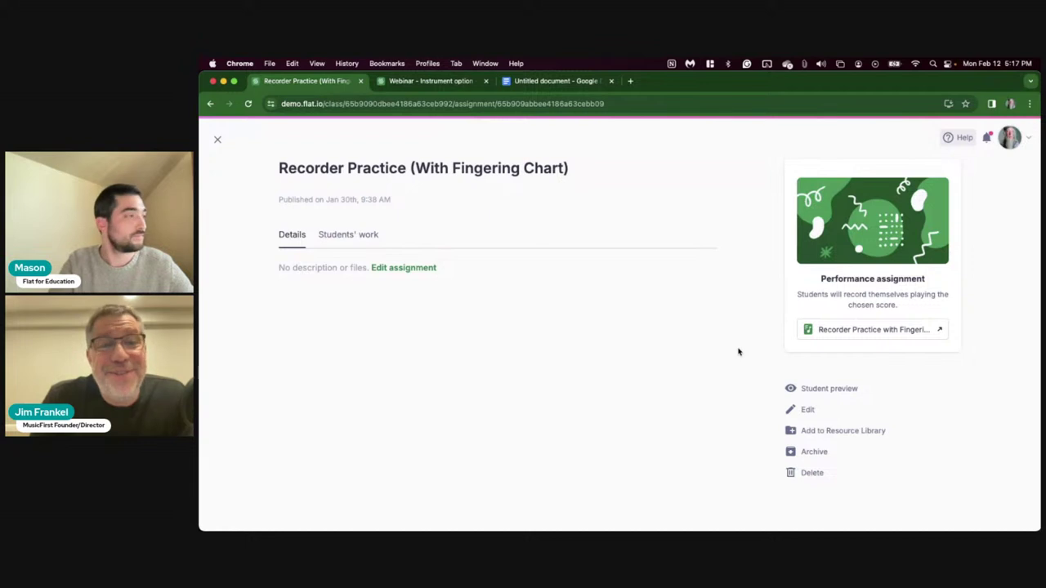
click(218, 142)
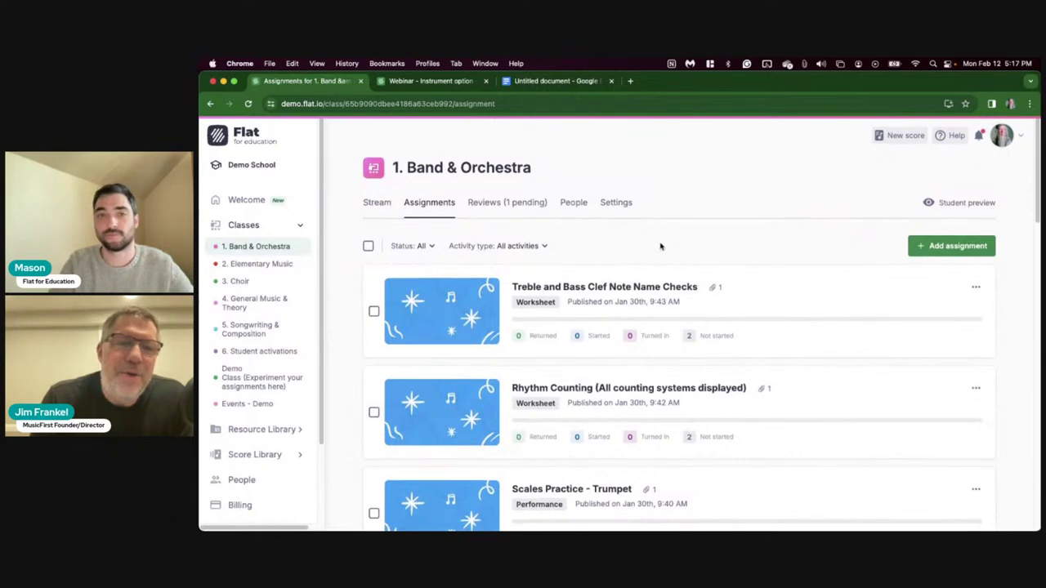
scroll(661, 246, down, 1)
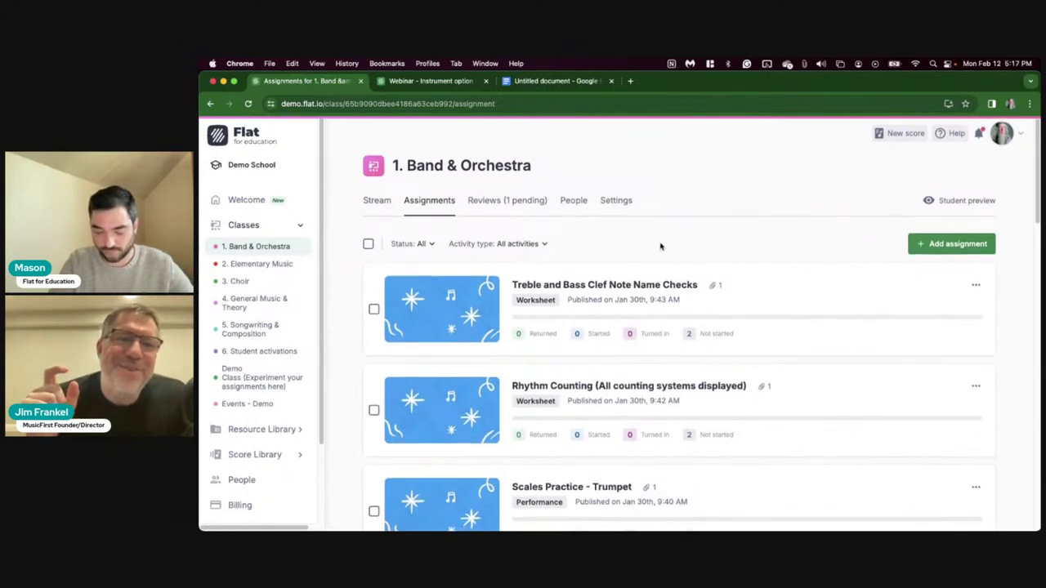
scroll(661, 246, down, 1)
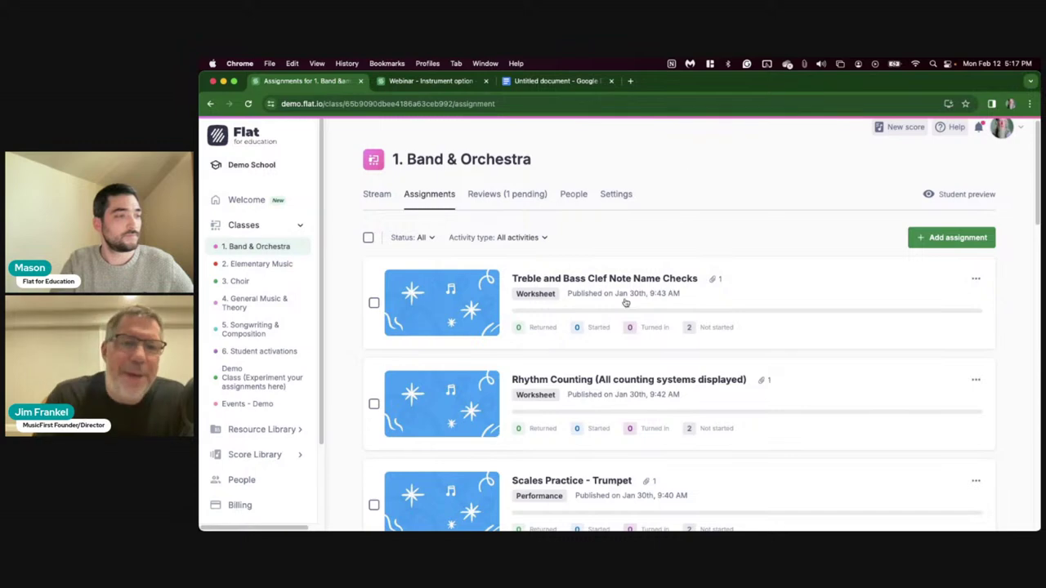
scroll(608, 303, down, 1)
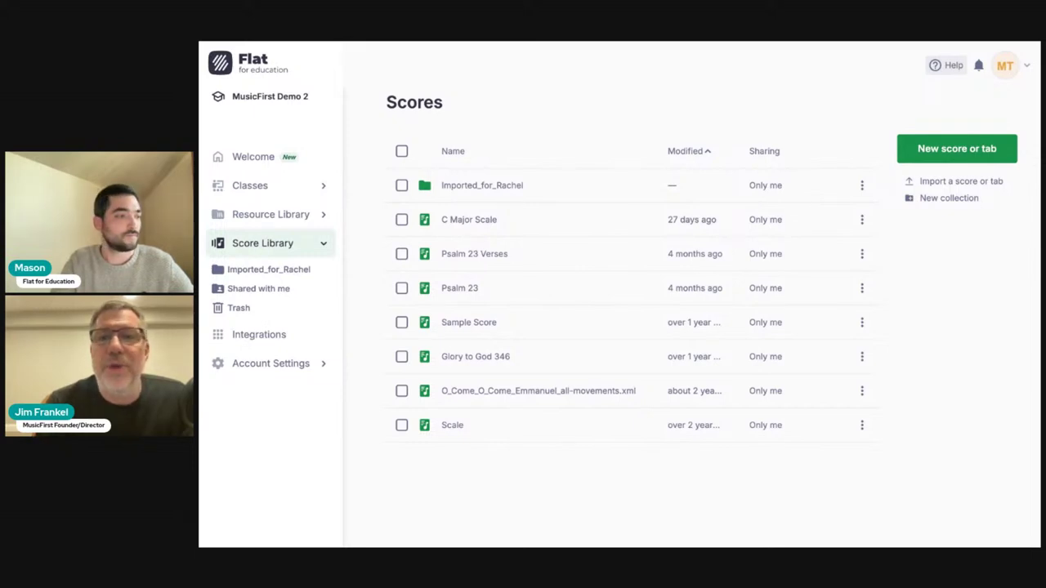
key(alt+Tab)
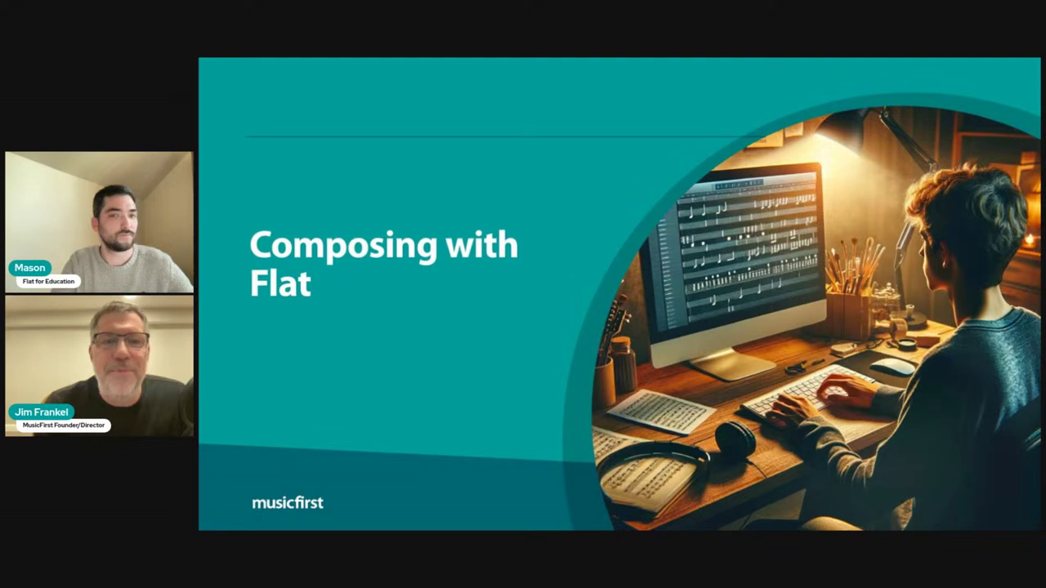
key(Right)
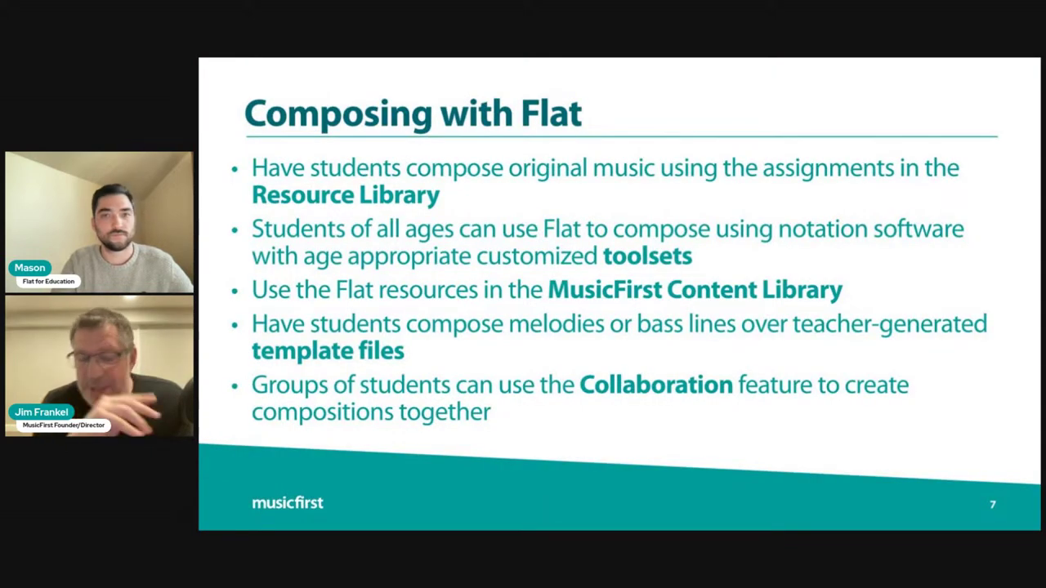
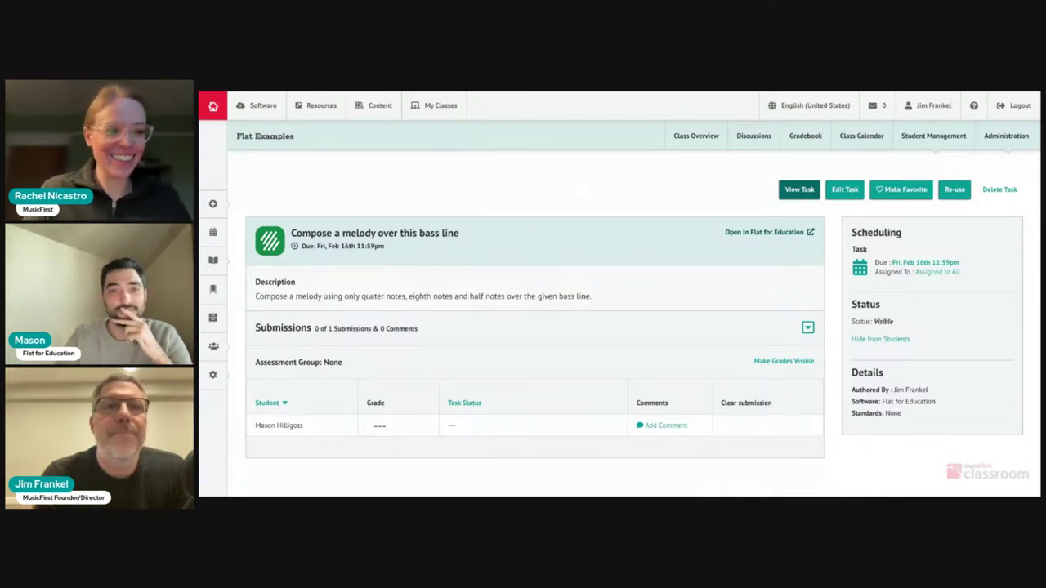
Step: Switch to the "Bass Line Example" score in Flat and fill treble measures 1–2 with quarter notes C, D, E, G, F, D, B, G
key(ctrl+Tab)
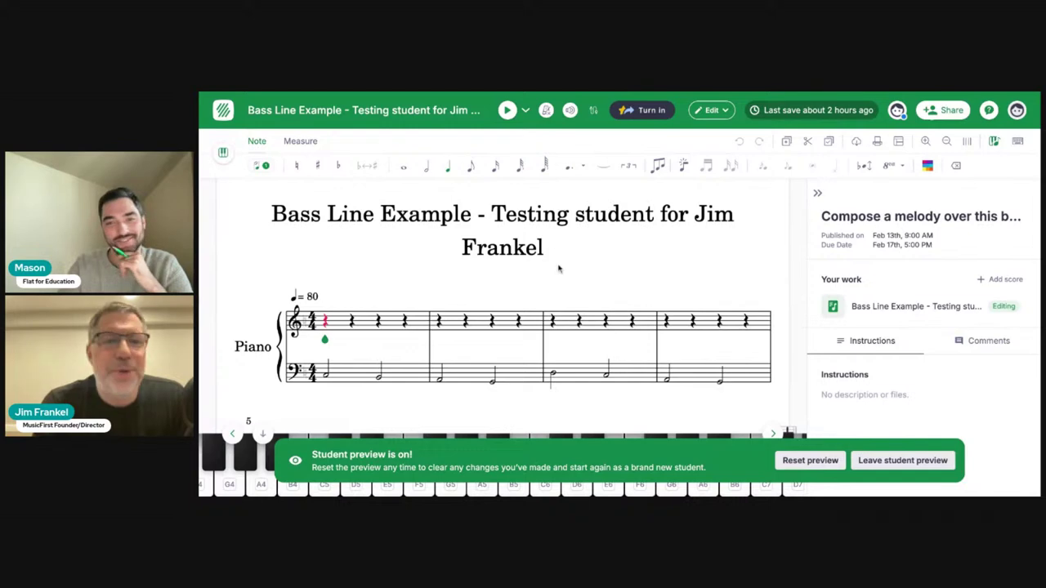
scroll(559, 269, down, 1)
scroll(558, 268, up, 1)
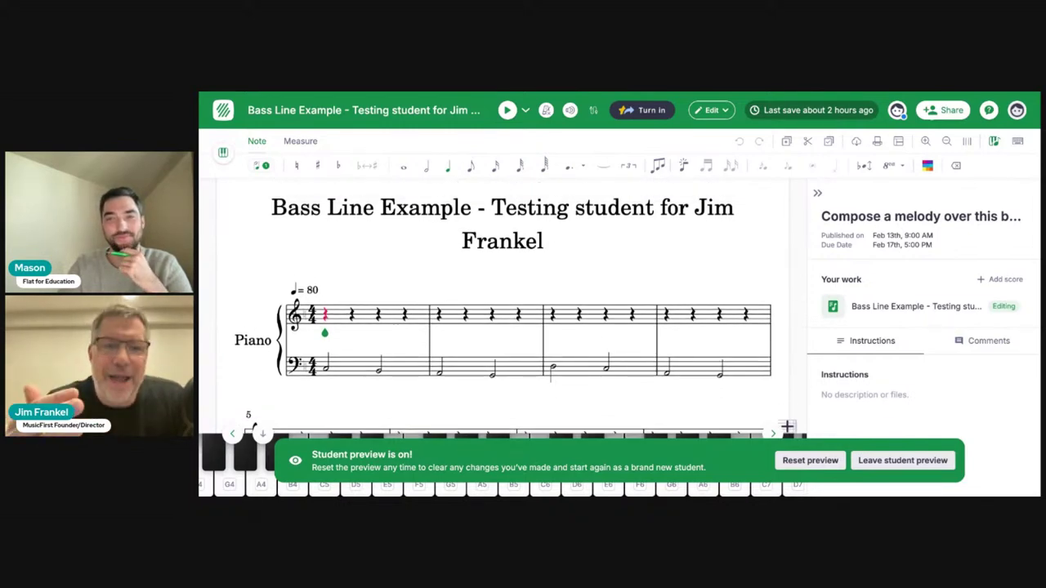
click(327, 316)
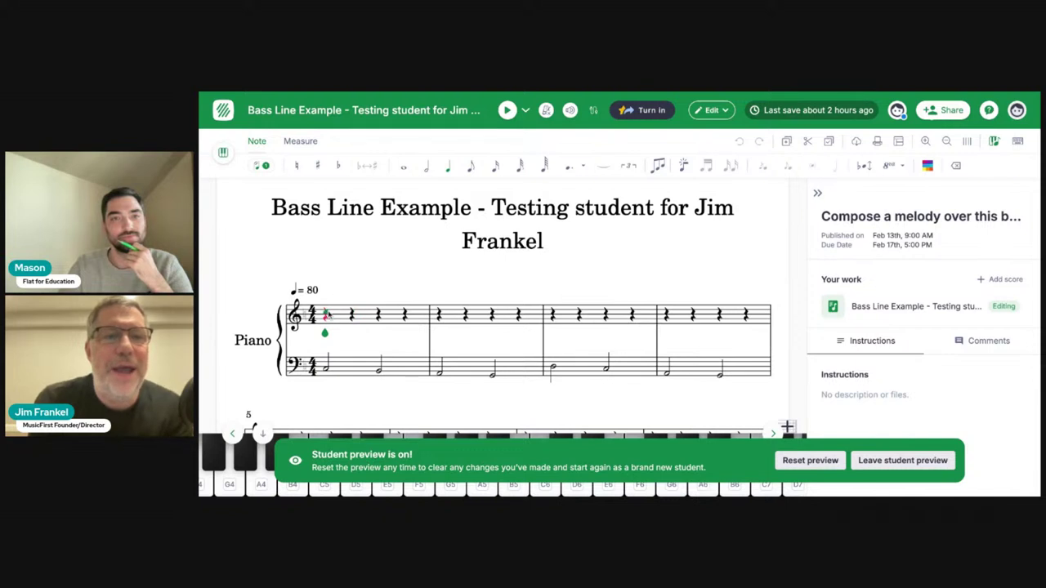
key(c)
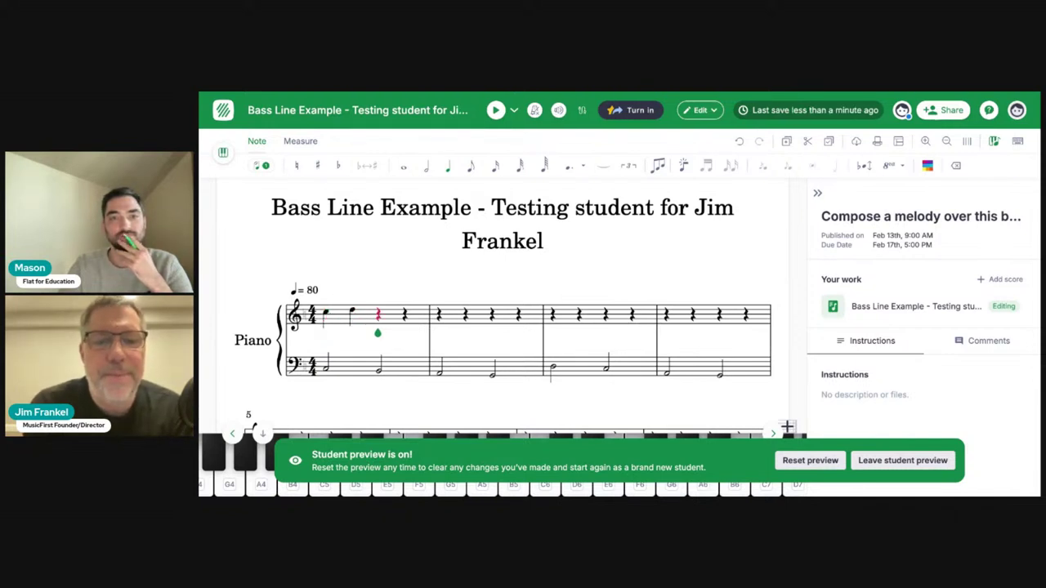
key(d)
key(e)
key(d)
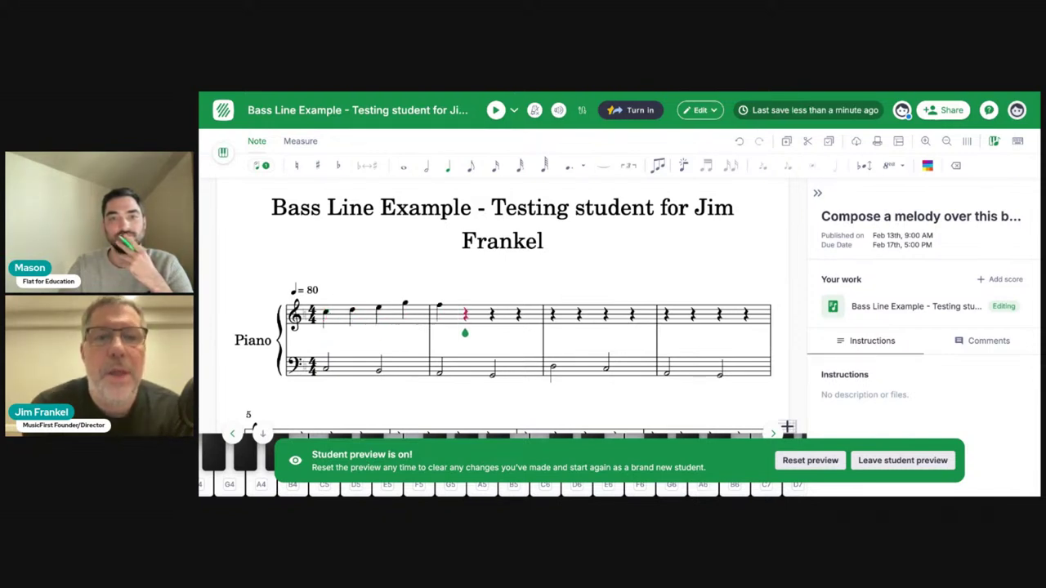
key(c)
key(b)
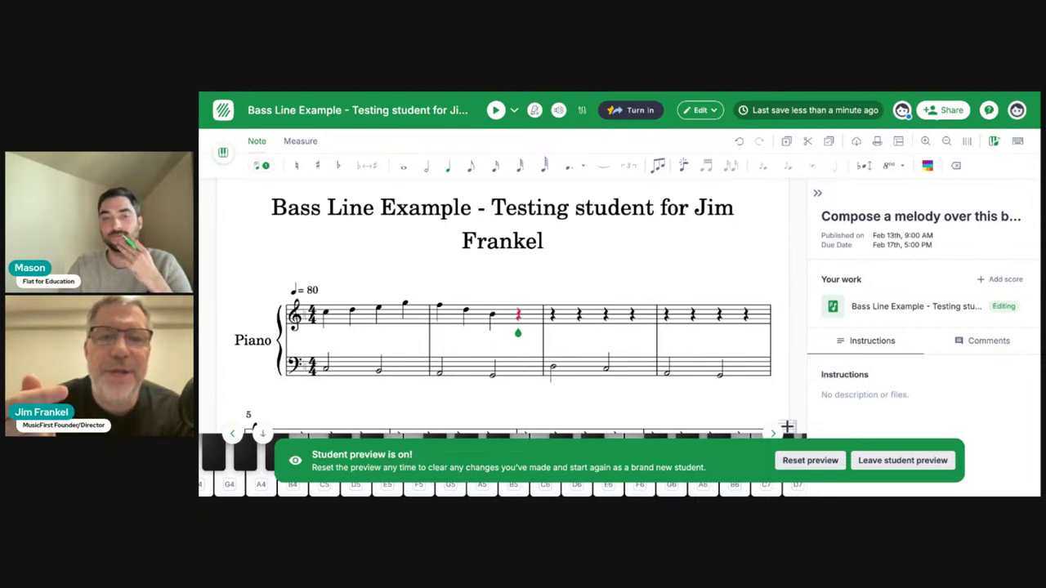
key(c)
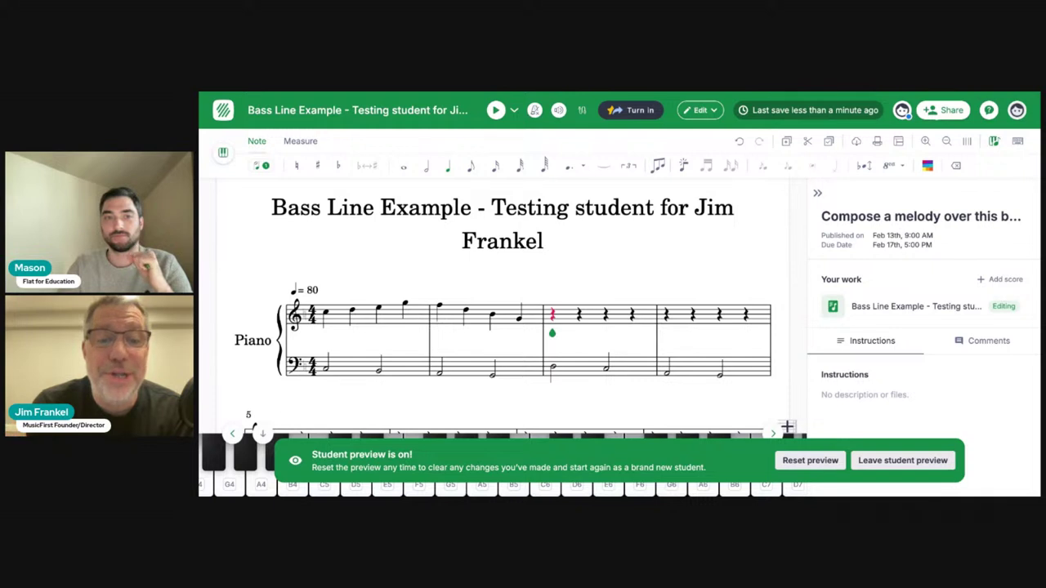
Step: Continue the treble melody with quarter notes B, D, E, D in measure 3 and C, G, C plus a quarter rest in measure 4
key(c)
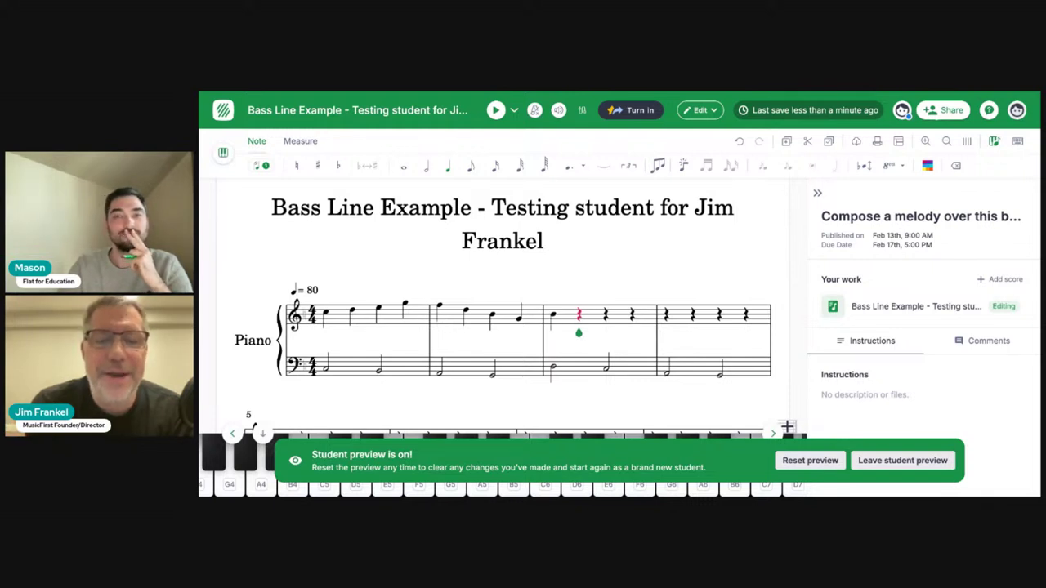
key(d)
key(e)
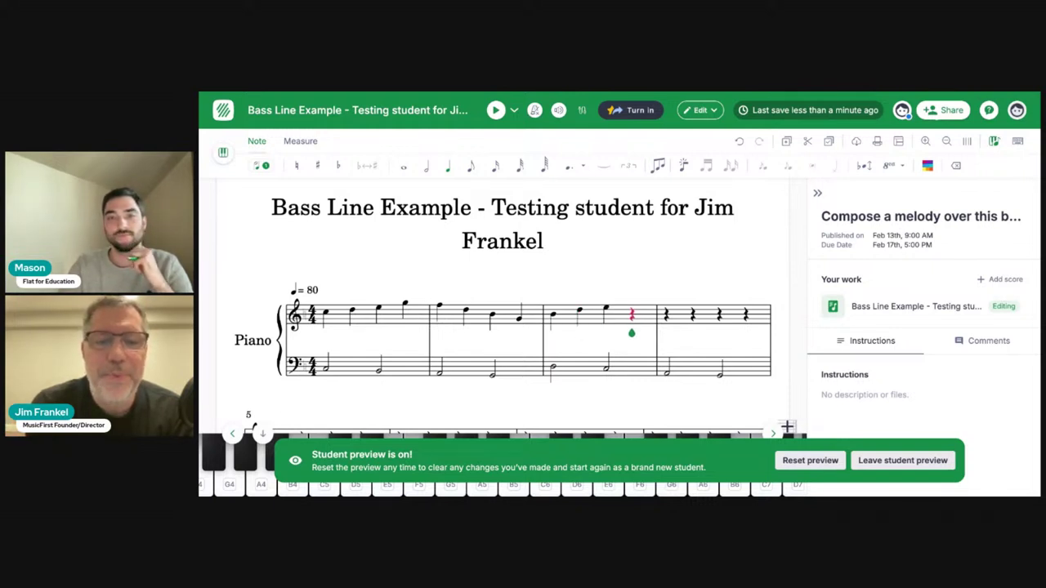
key(d)
key(c)
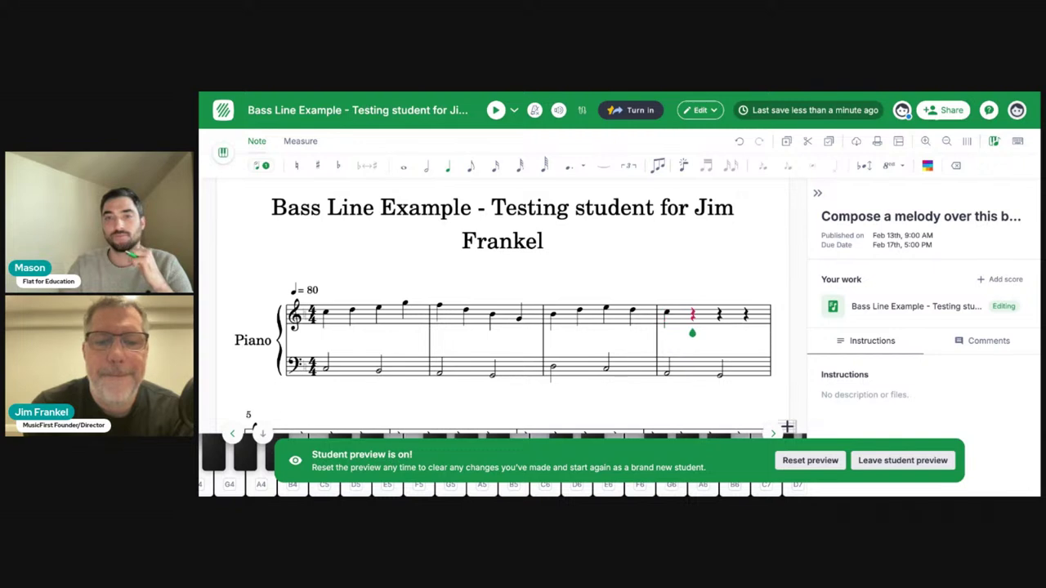
key(a)
key(c)
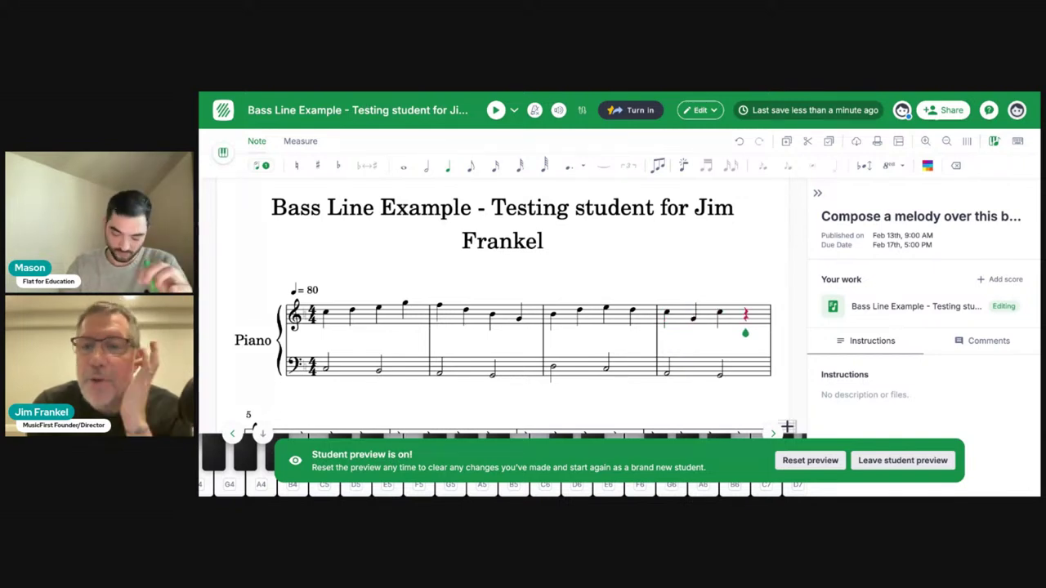
key(b)
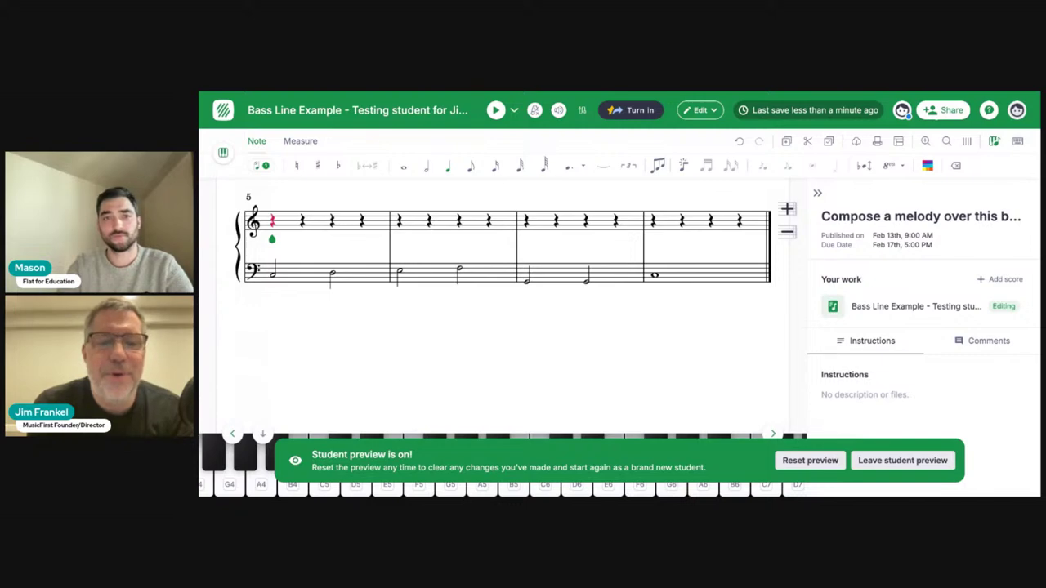
Step: Fill the treble staff with quarter notes C, E, G, A in measure 5 and G, F, E, D in measure 6
key(b)
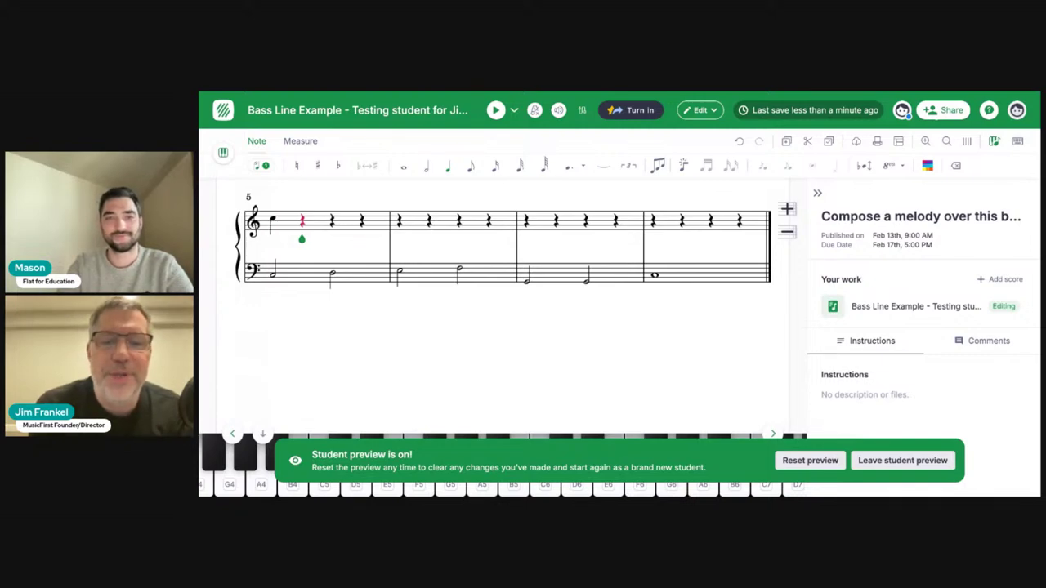
key(d)
key(f)
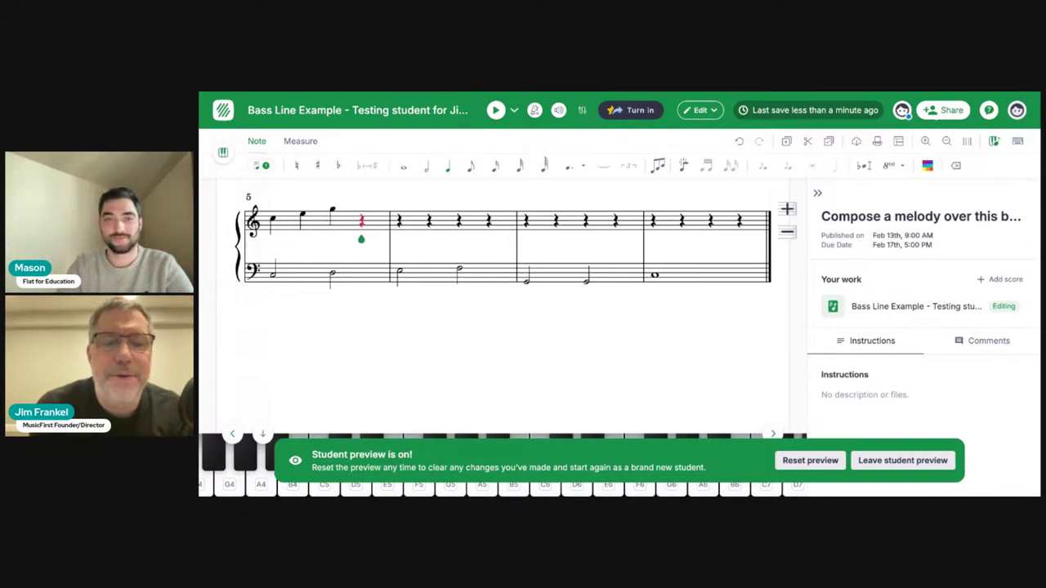
key(a)
key(f)
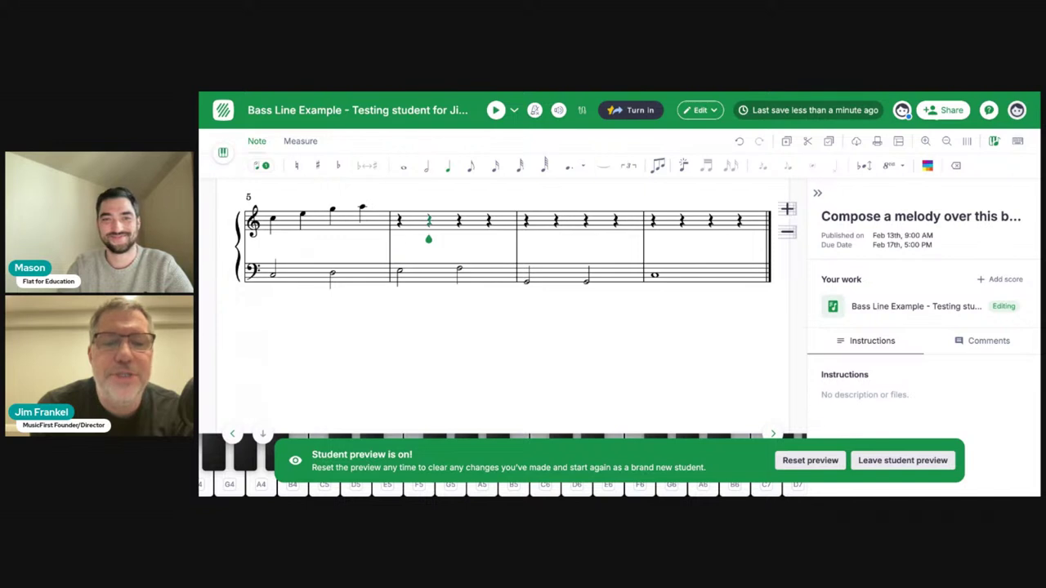
key(e)
key(d)
key(c)
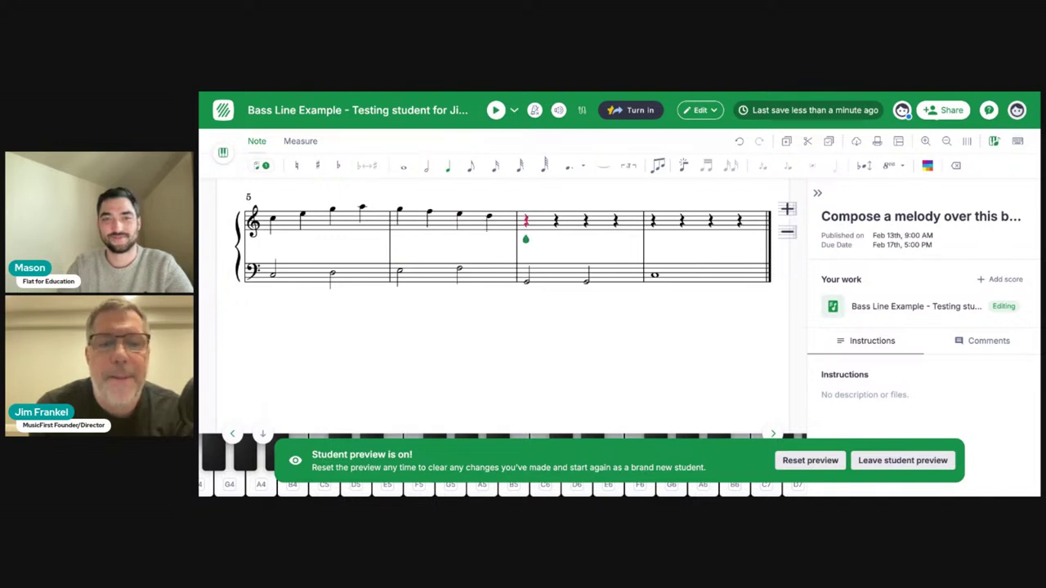
Step: Finish the melody with quarter notes D, D, E, F in measure 7 and quarter notes G, E plus a half note C in measure 8
key(d)
key(c)
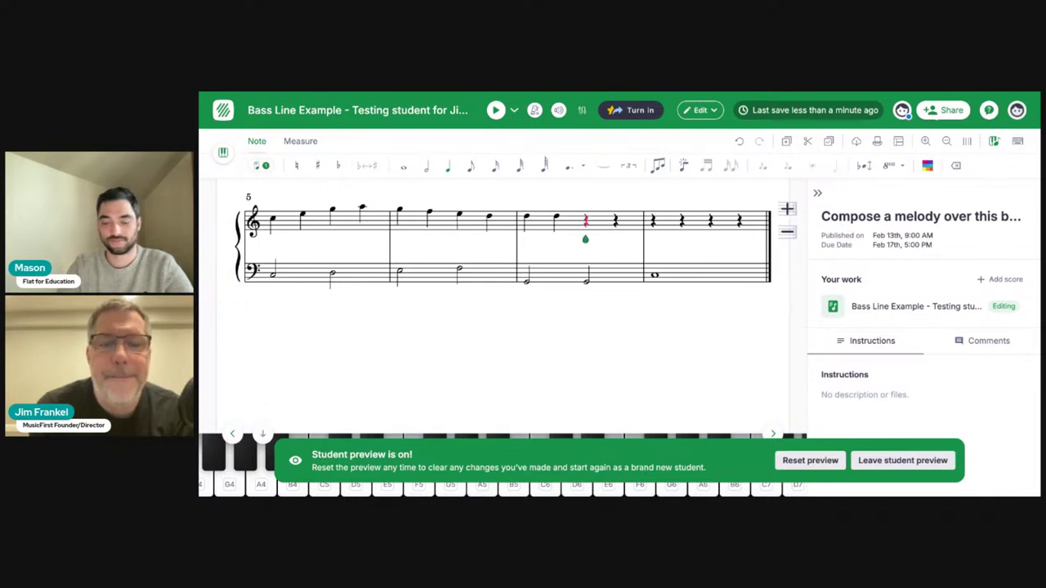
key(e)
key(e)
key(f)
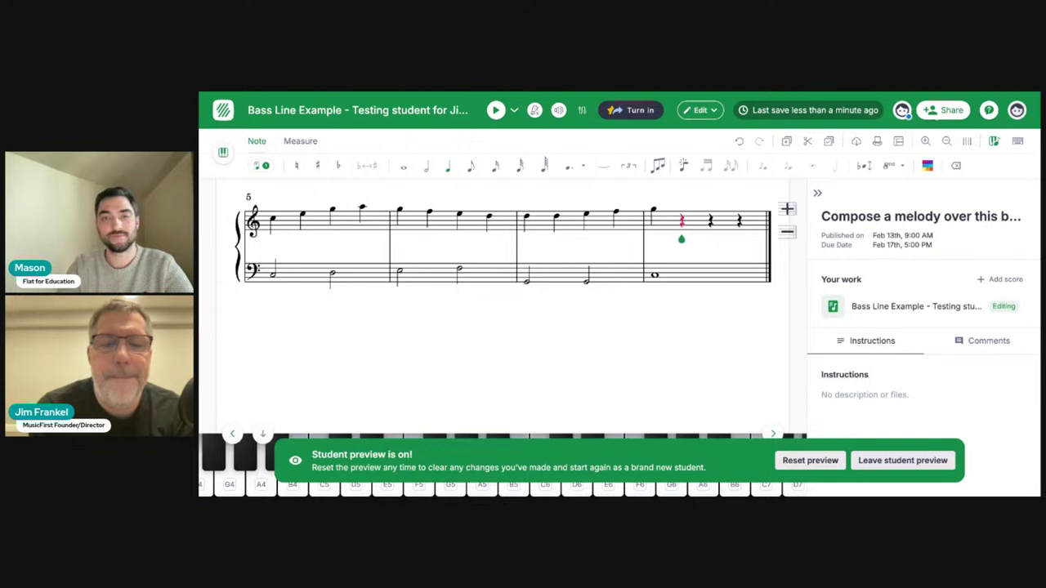
key(e)
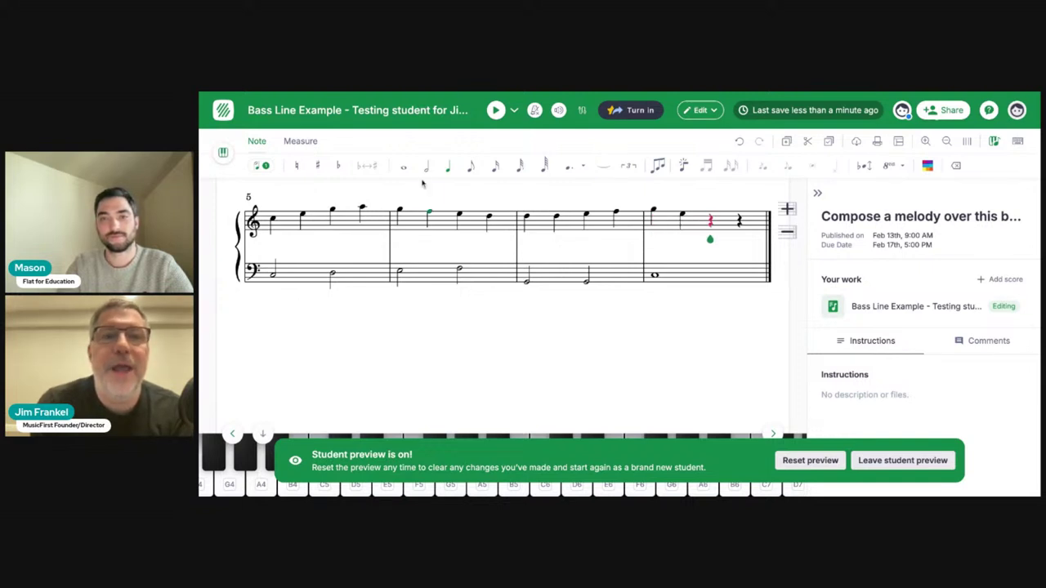
click(426, 168)
key(c)
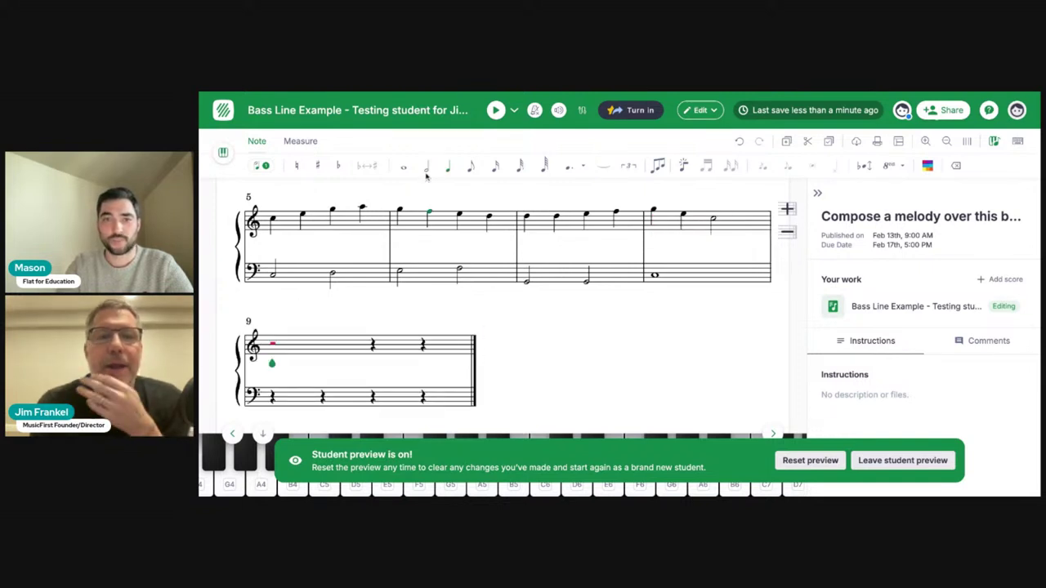
click(492, 353)
Step: Play the melody over the bass line from the start of the score and stop the playback
scroll(506, 358, up, 5)
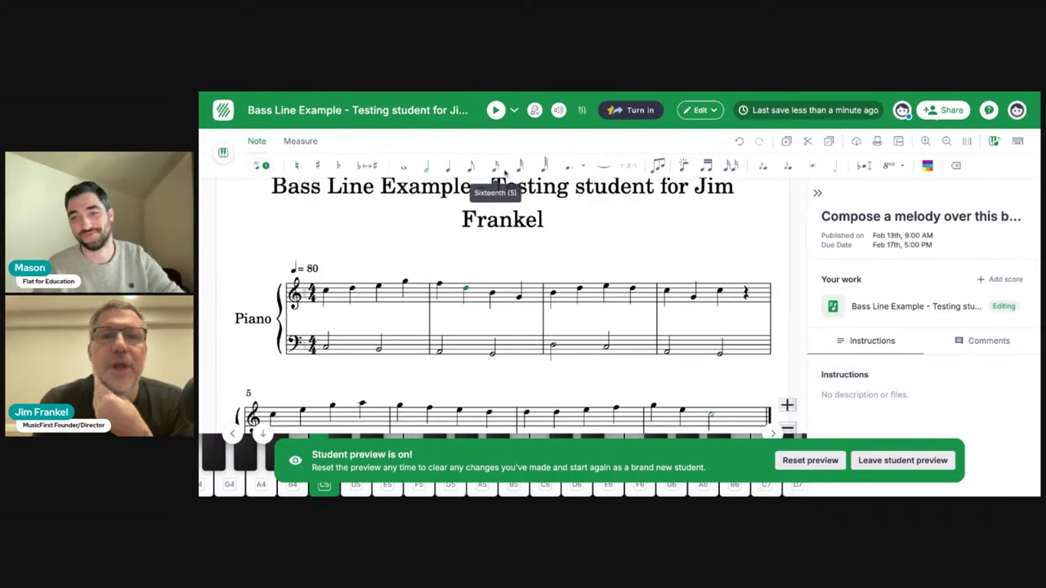
click(496, 111)
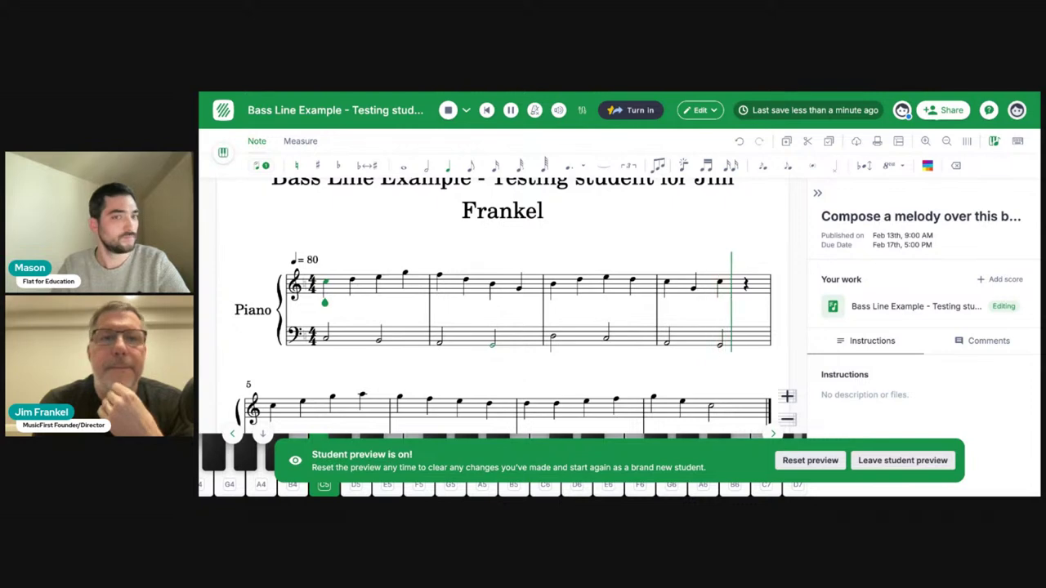
click(511, 113)
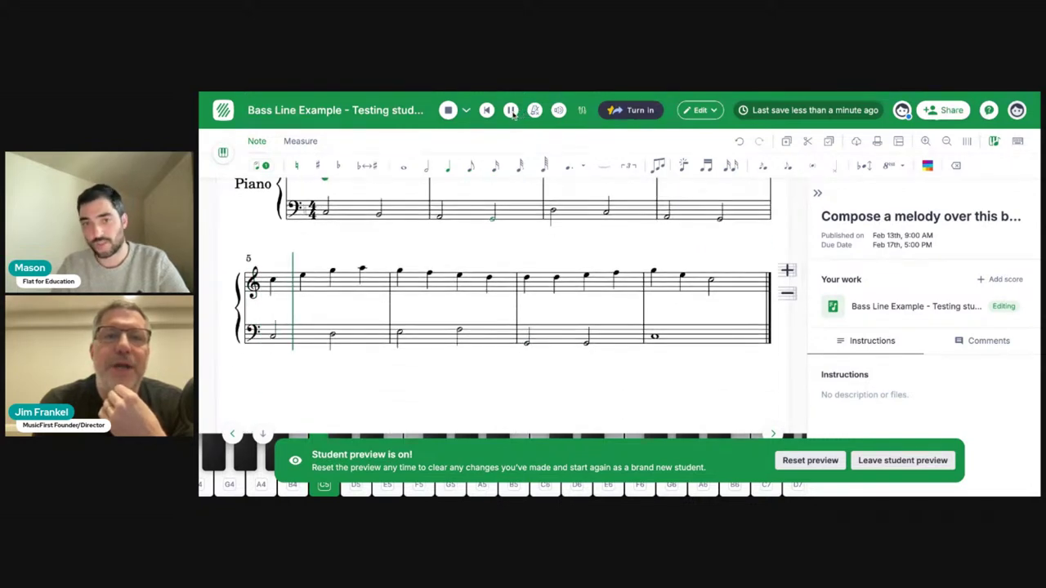
scroll(490, 316, up, 3)
click(490, 315)
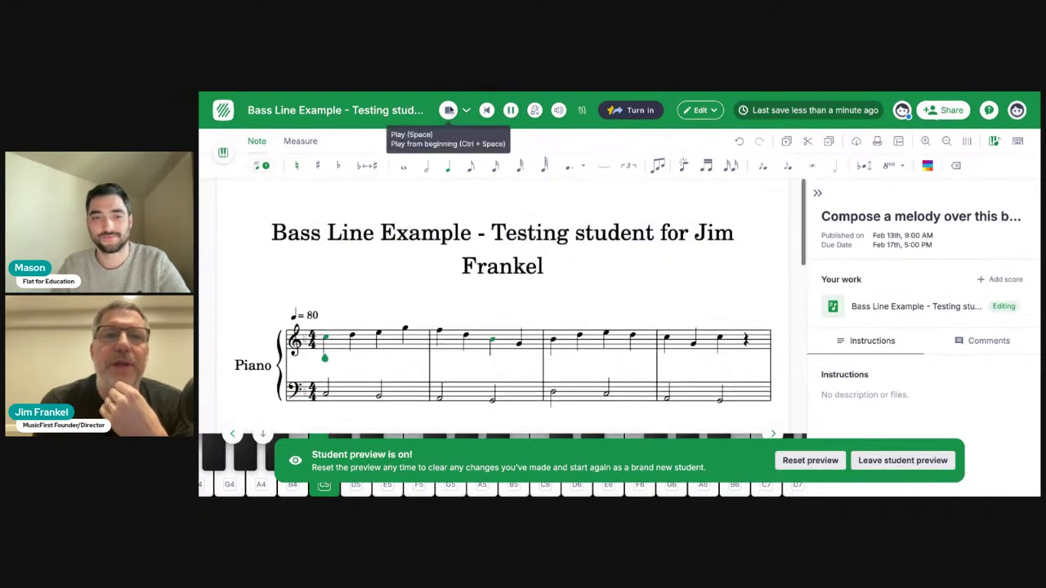
Step: Turn in the score for the "Compose a melody over this bass line" assignment and dismiss the confirmation
click(646, 111)
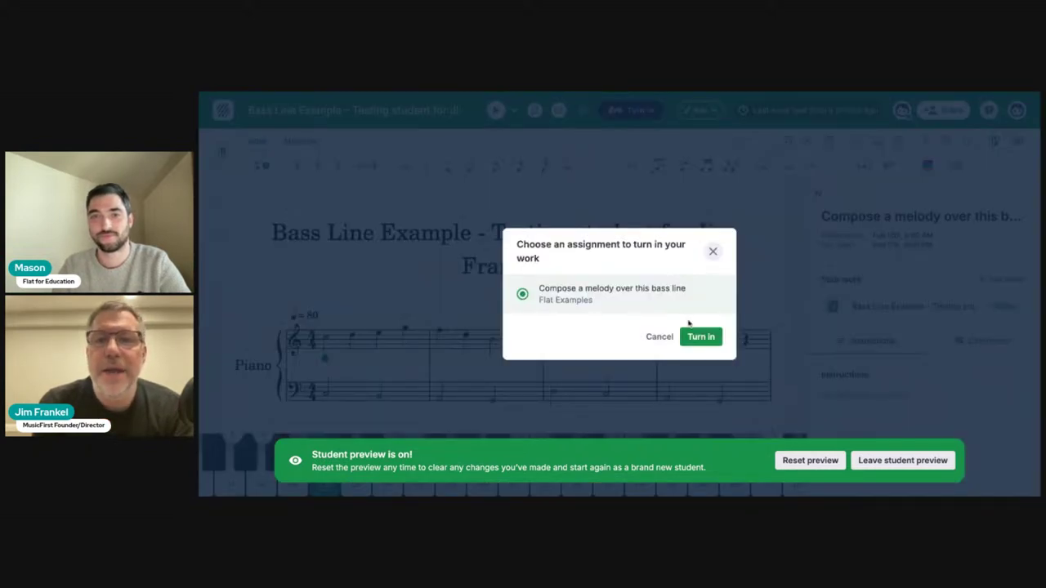
click(692, 338)
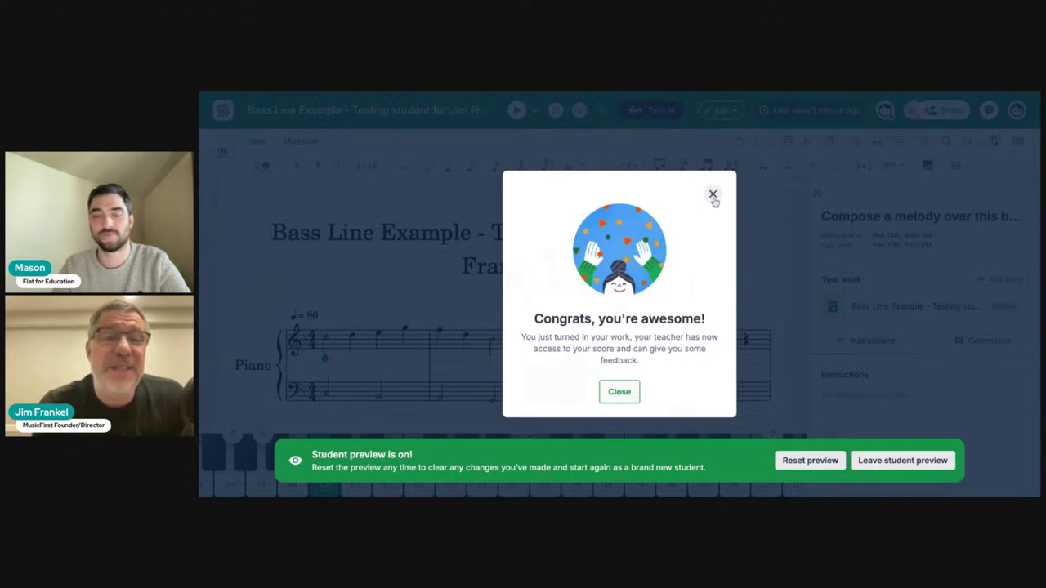
click(712, 195)
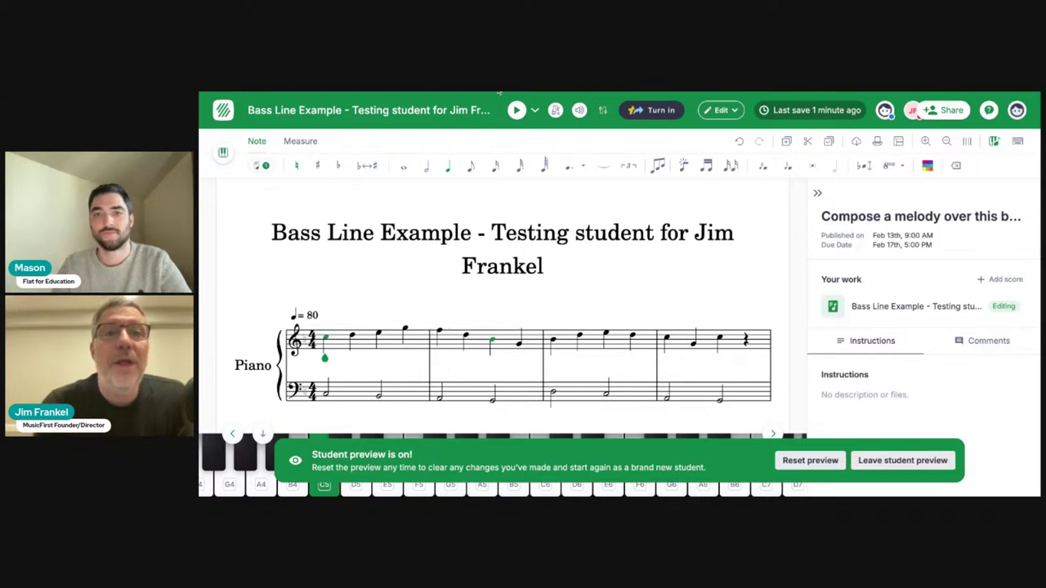
Step: Close the score, return to MusicFirst Classroom and open the General Music category of the MusicFirst Library
key(ctrl+w)
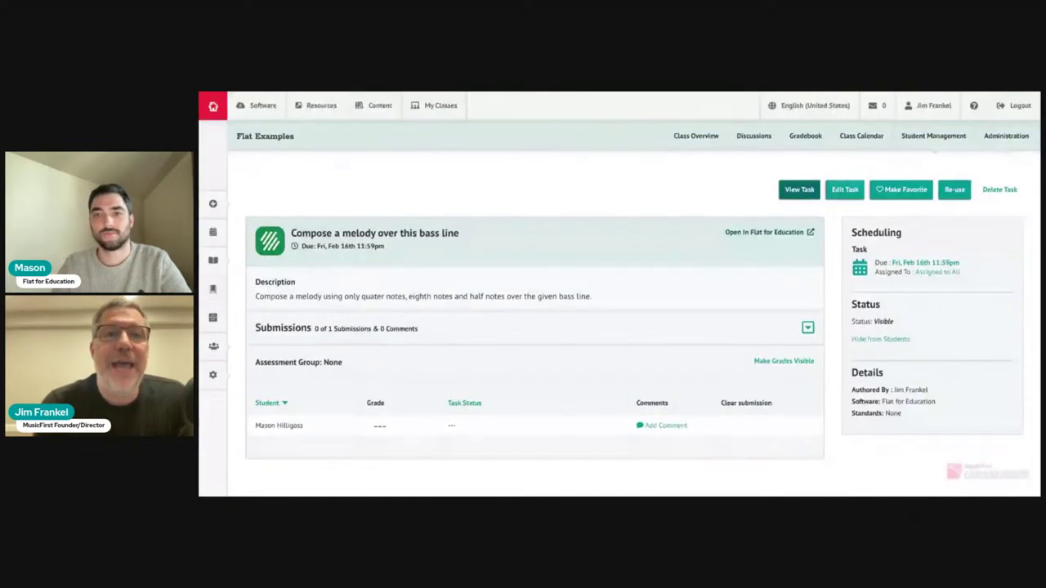
click(371, 107)
click(337, 133)
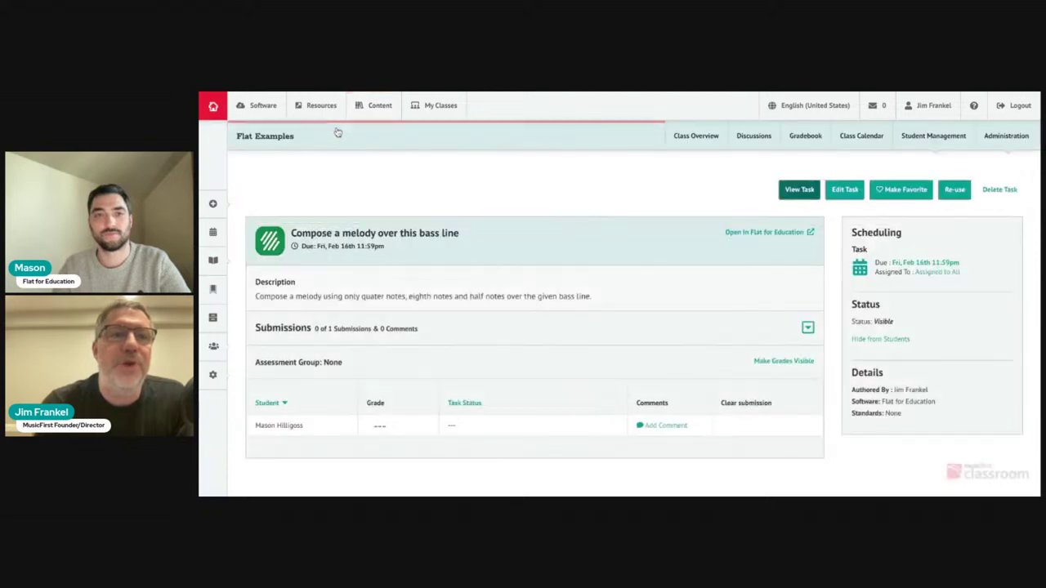
scroll(617, 386, down, 2)
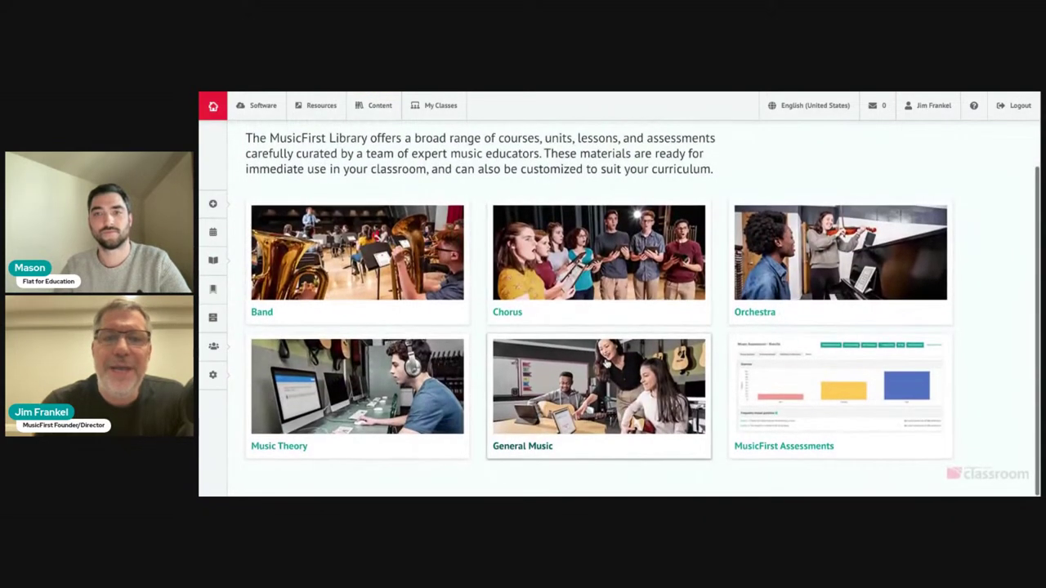
click(598, 392)
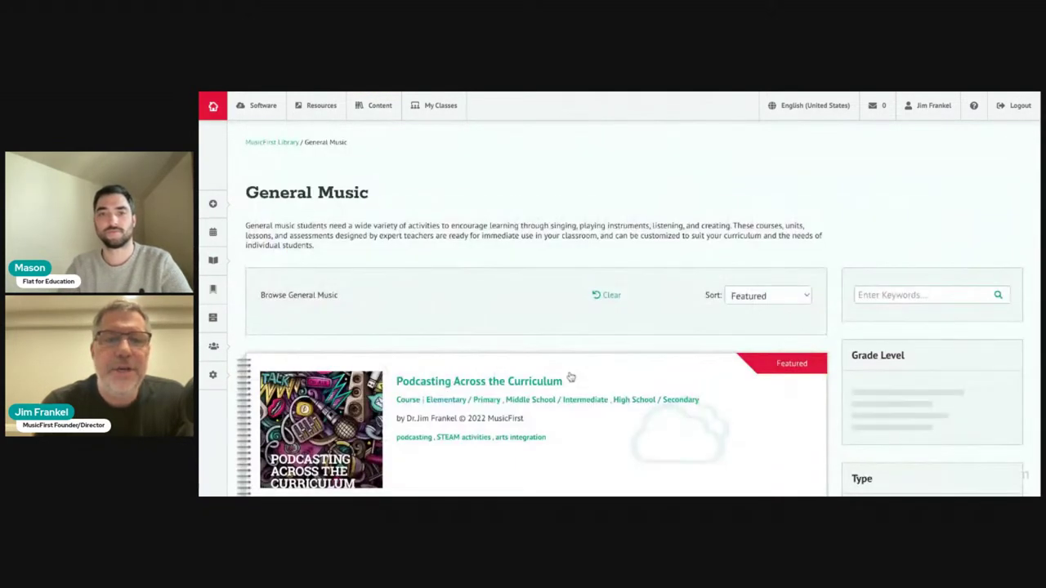
Step: Open the "First Compositions with Flat" unit and look through the lessons it includes
scroll(617, 387, down, 5)
scroll(334, 271, down, 1)
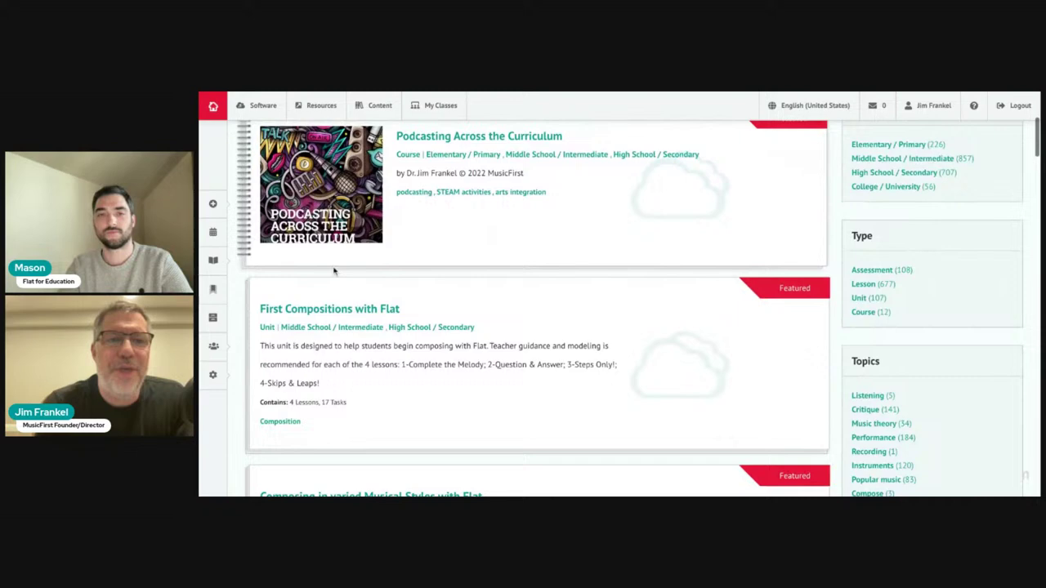
click(340, 311)
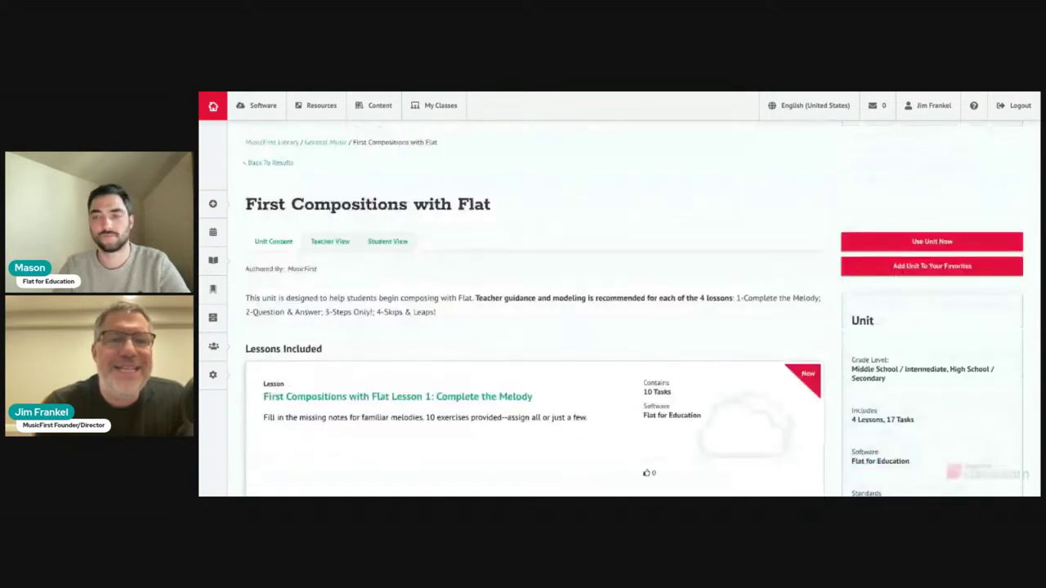
scroll(456, 373, down, 1)
scroll(456, 373, down, 4)
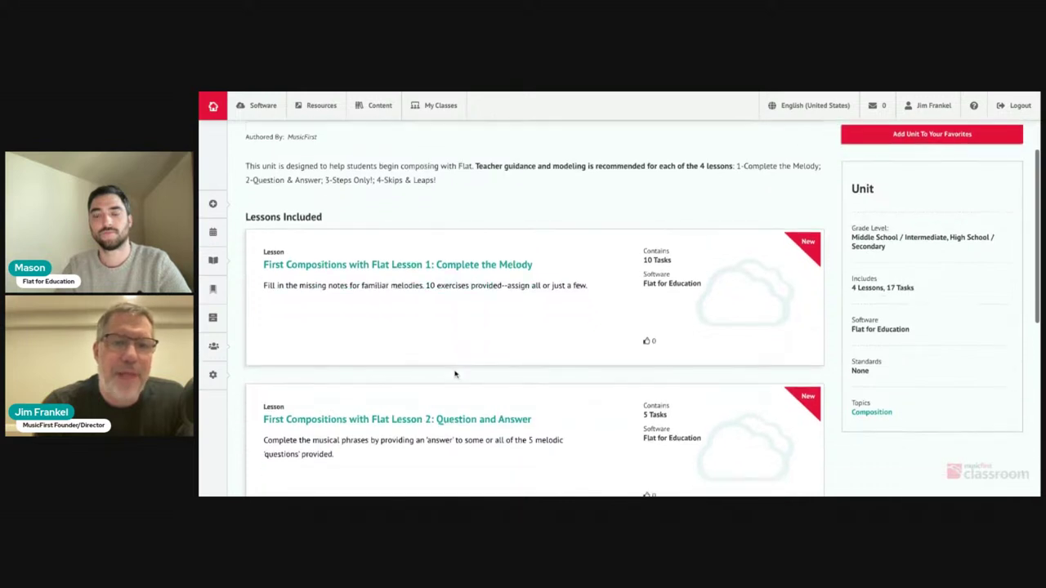
scroll(455, 374, down, 4)
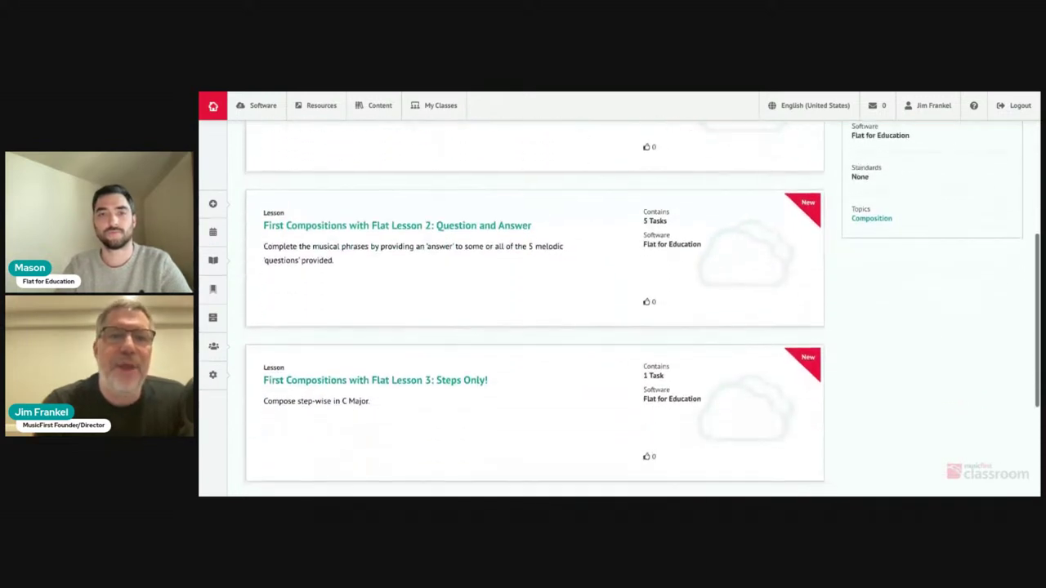
Step: Open "First Compositions with Flat Lesson 2: Question and Answer", look through its Question & Answer tasks and close the preview
scroll(455, 373, up, 1)
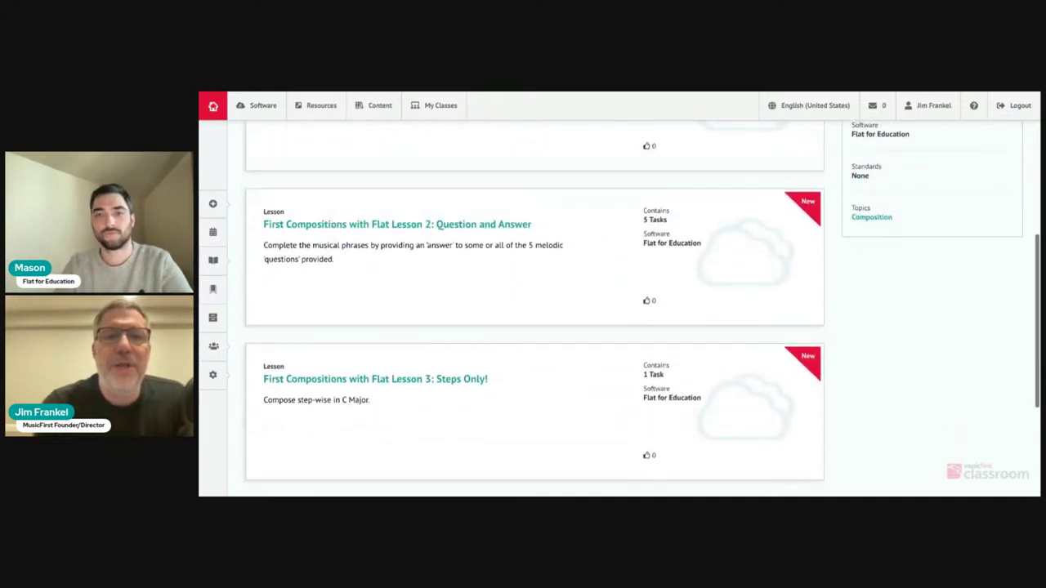
click(445, 229)
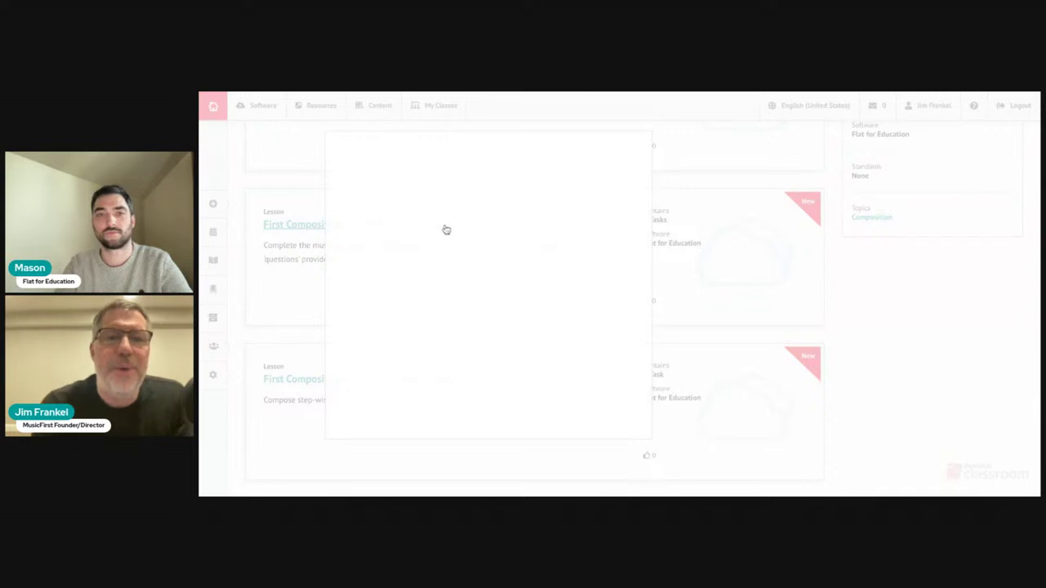
scroll(468, 336, down, 6)
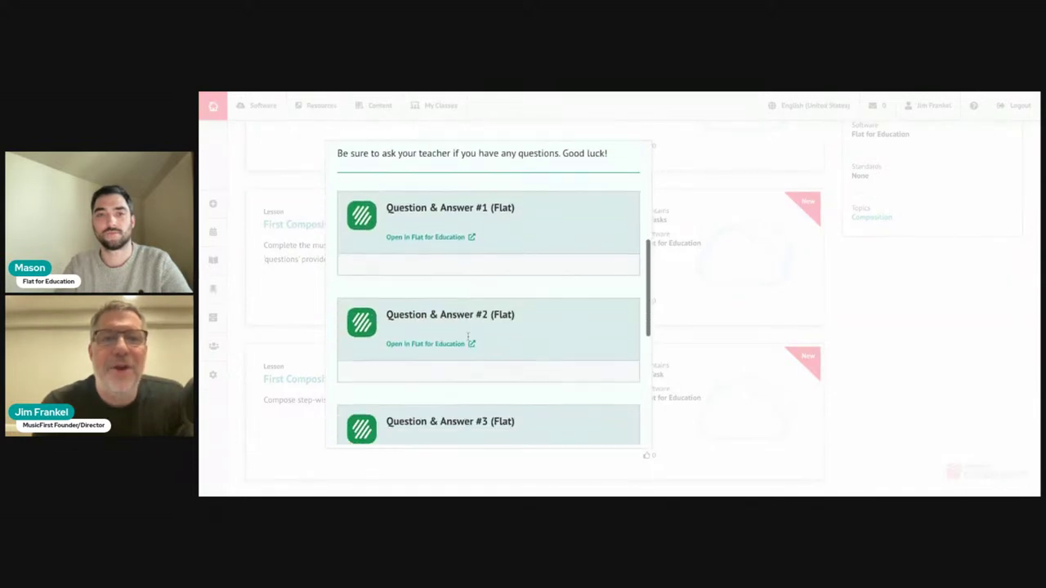
scroll(468, 336, down, 5)
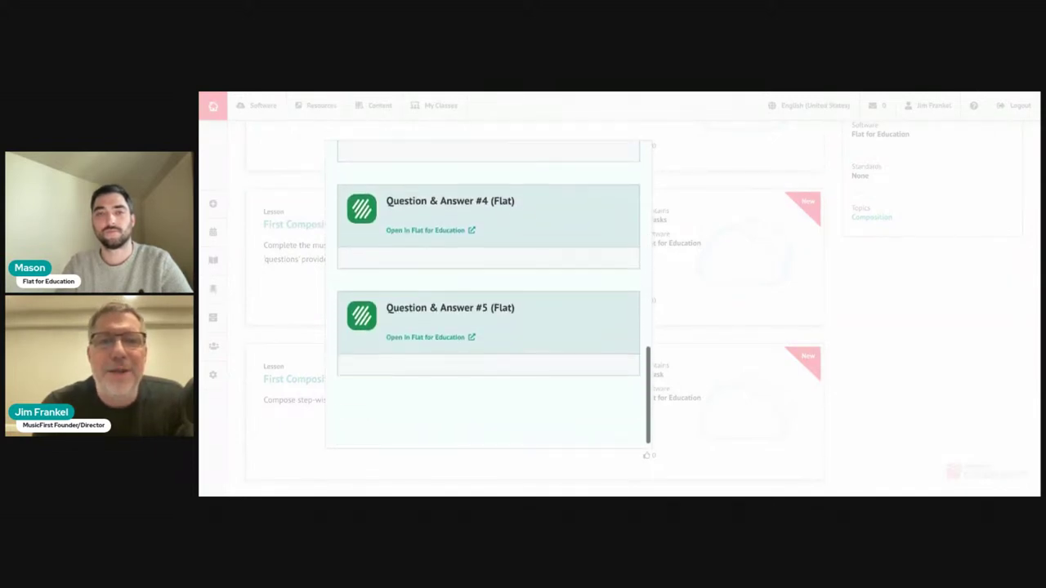
scroll(488, 294, up, 12)
click(730, 150)
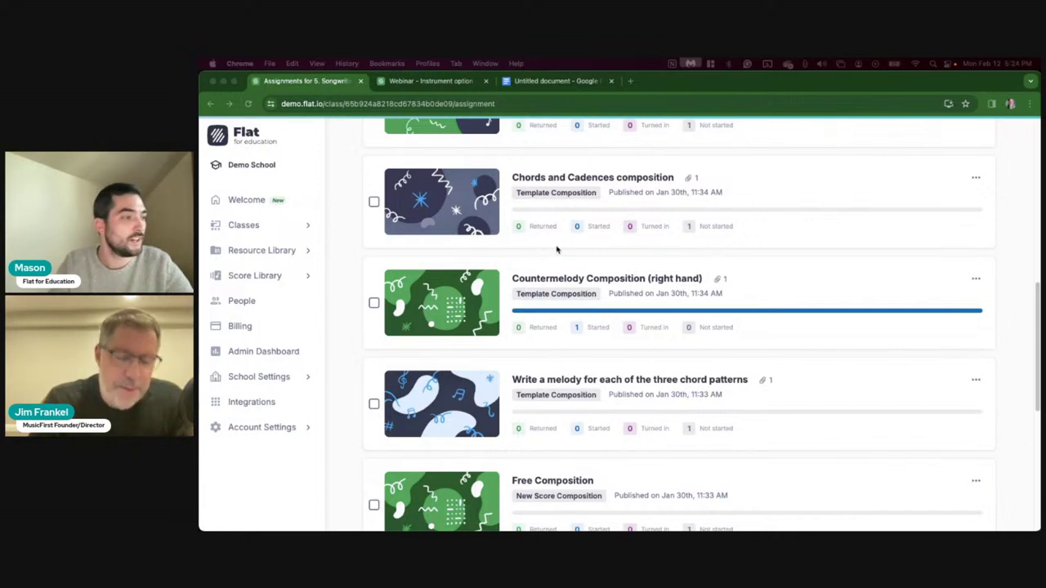
Step: Switch to the "Webinar - Instrument option" score and select the last beat of the guitar tablature's first measure to show the fretboard
click(402, 85)
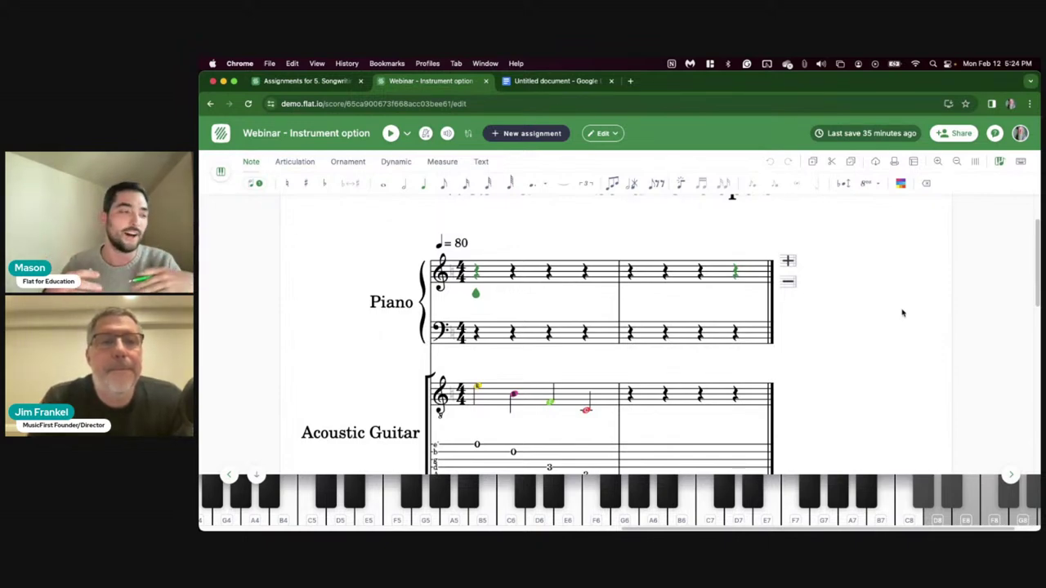
scroll(525, 393, down, 2)
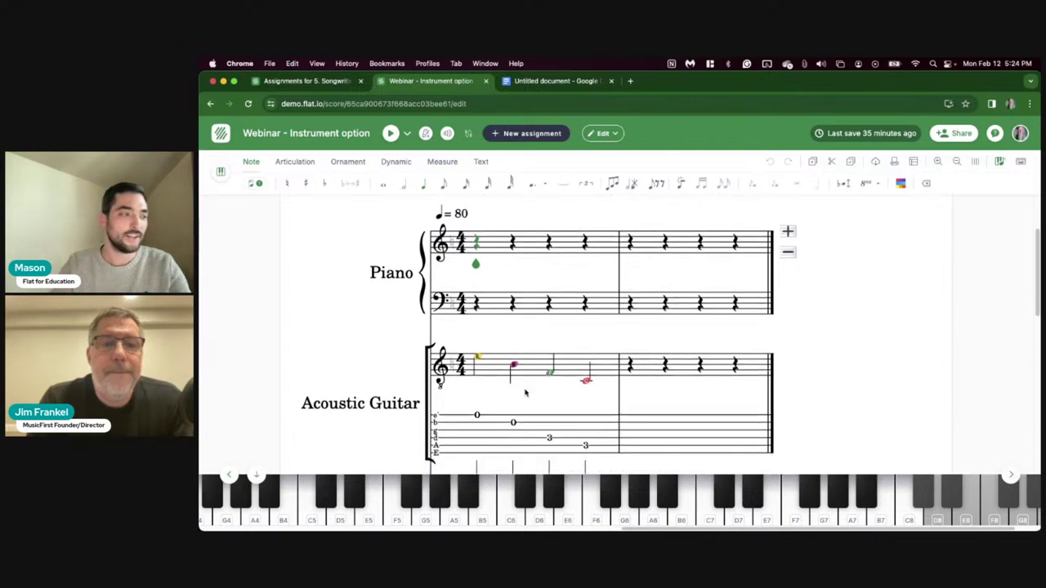
click(583, 414)
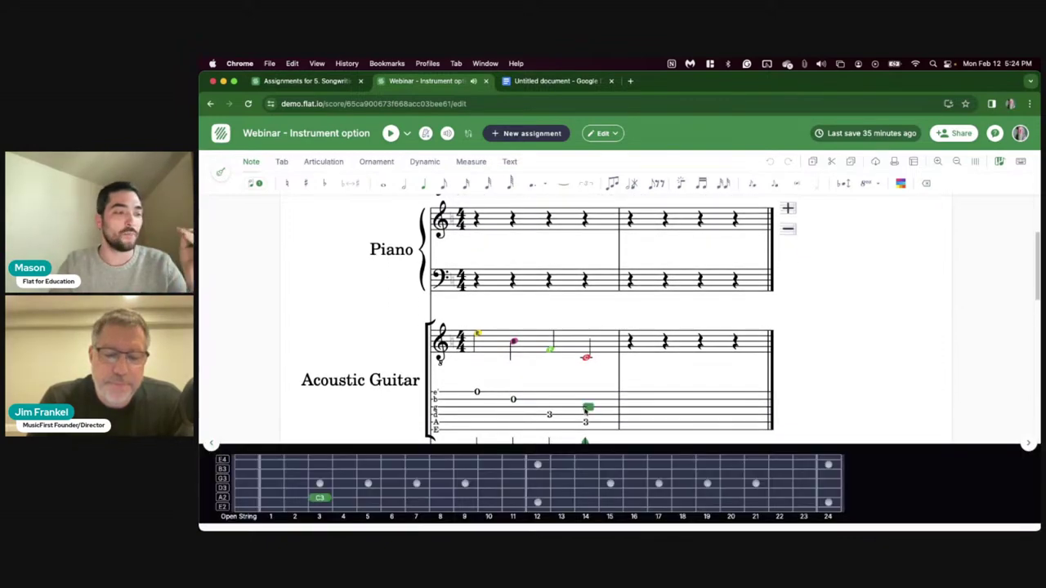
click(586, 402)
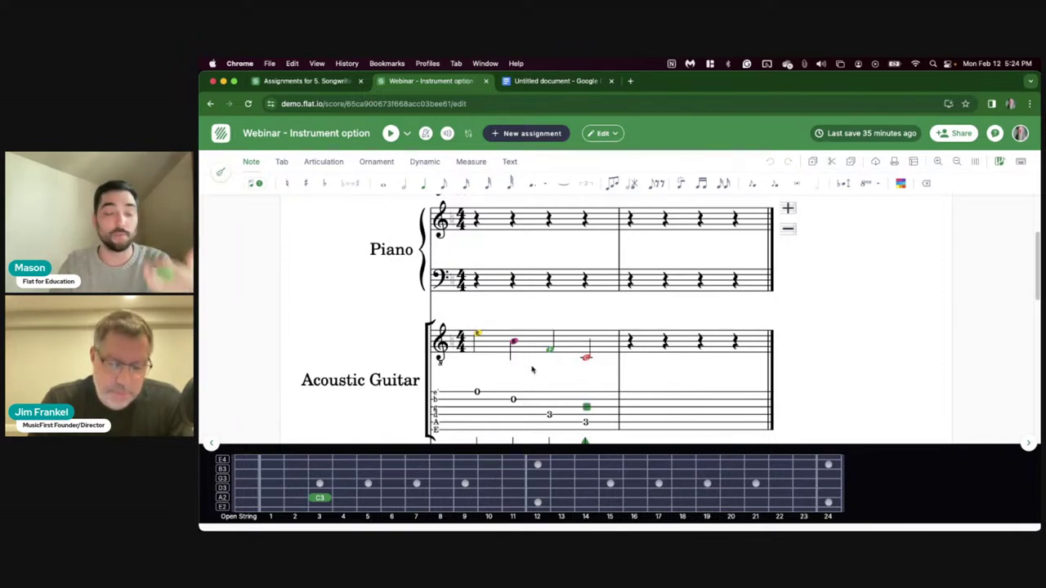
Step: Examine the recorder fingering diagrams and select the first beat of the Drum Set staff to show the drum pads
scroll(540, 376, down, 3)
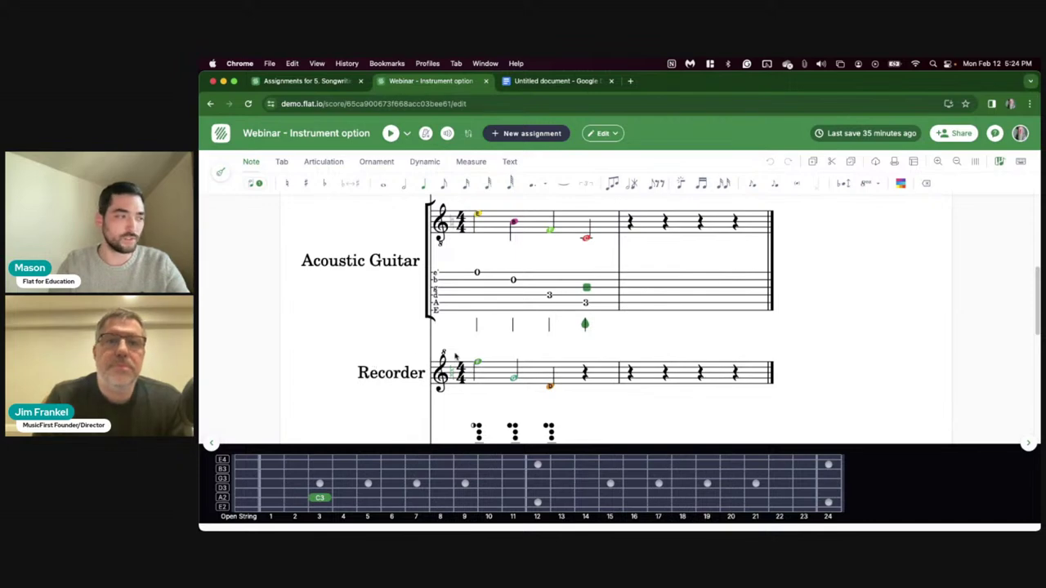
scroll(523, 384, down, 2)
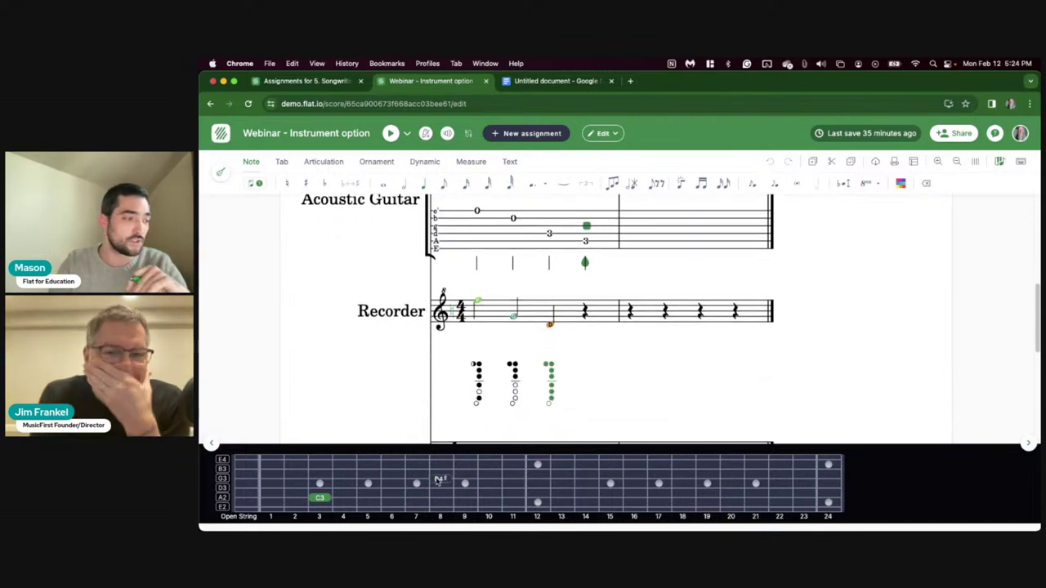
click(629, 225)
scroll(624, 245, down, 2)
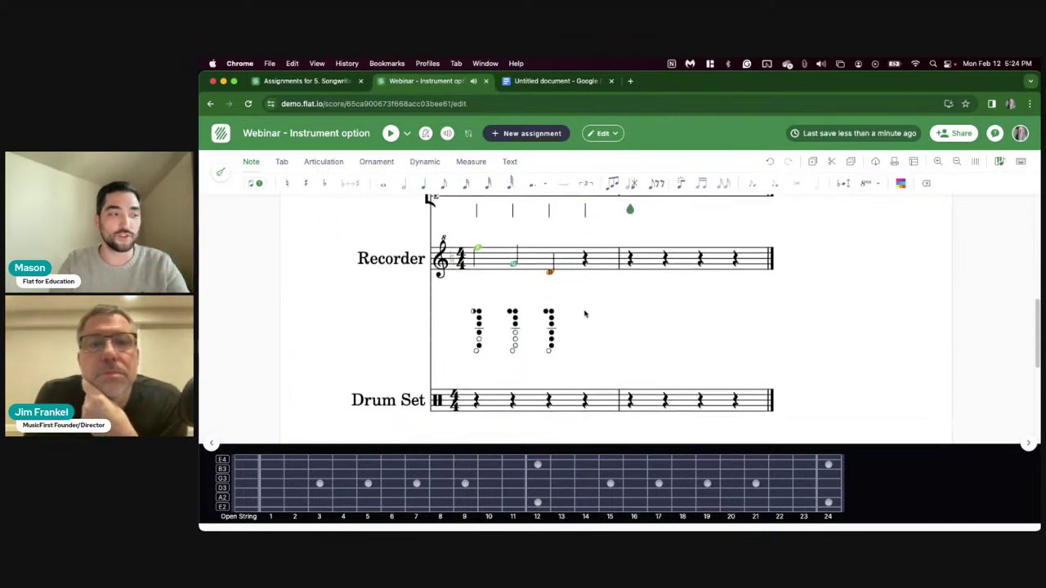
click(490, 402)
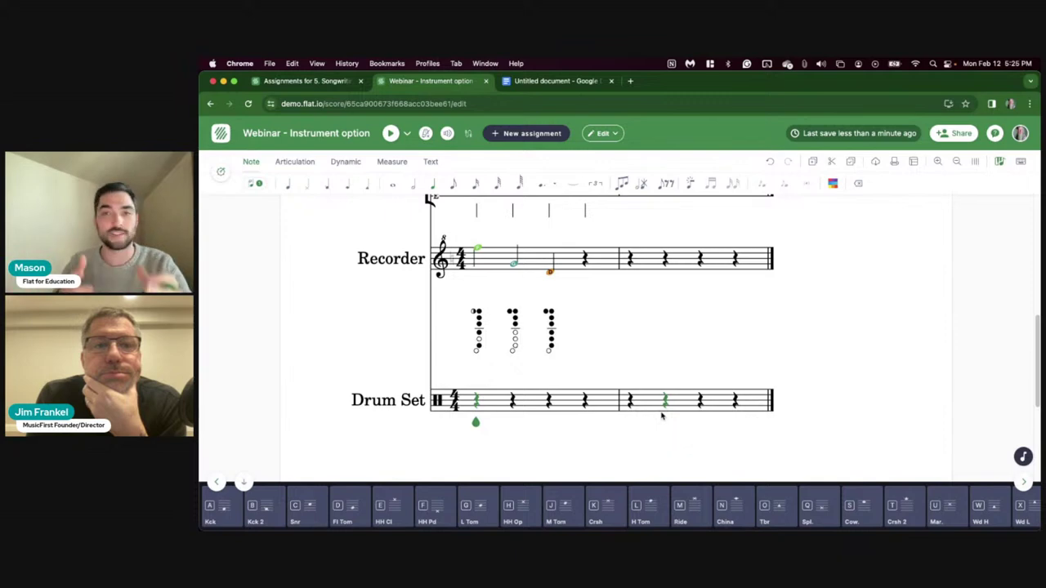
Step: Open the "Countermelody Composition (right hand)" assignment and its template score "Composing a Countermelody"
click(302, 82)
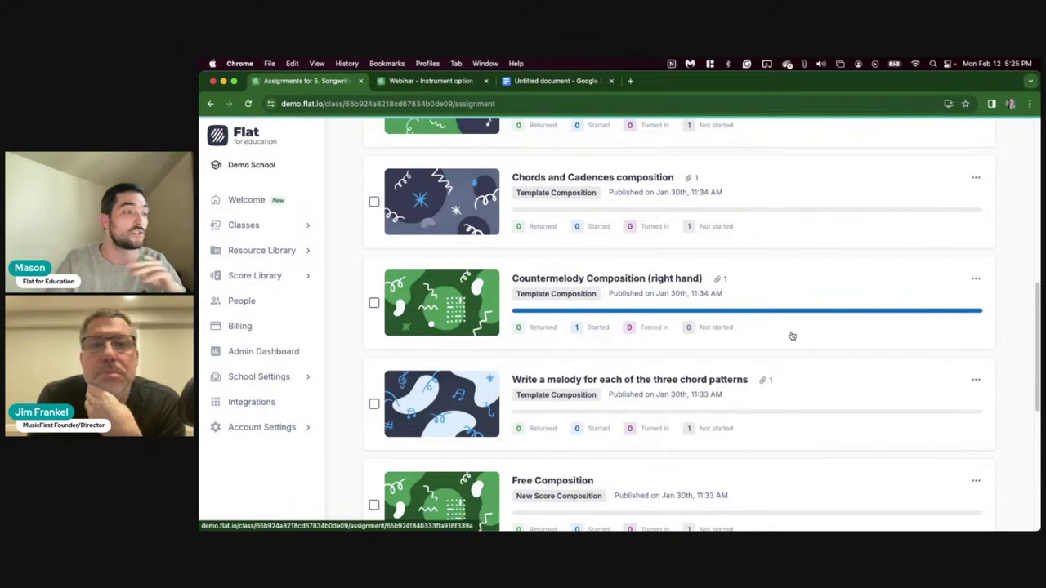
click(809, 294)
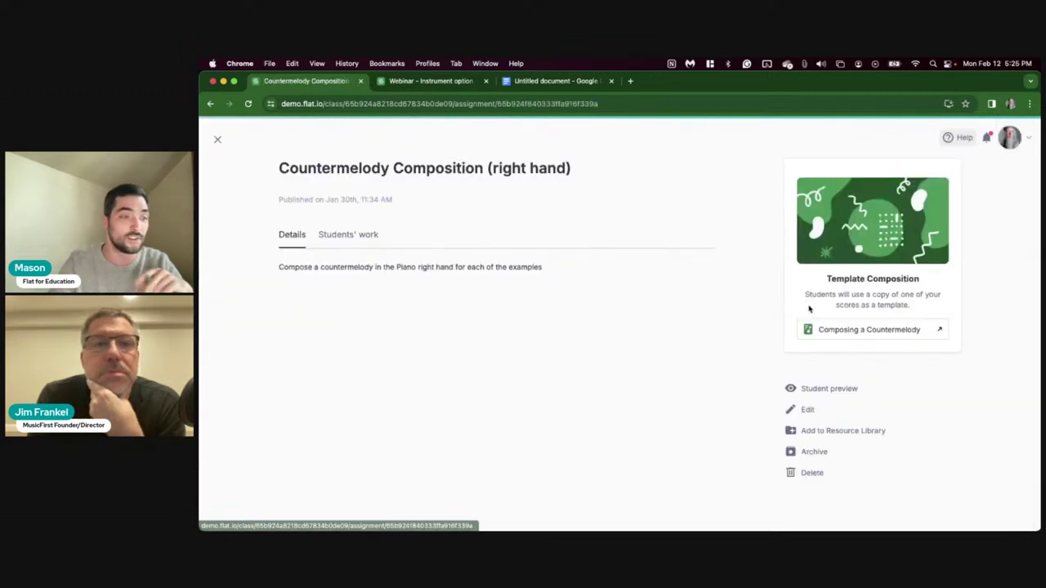
click(863, 330)
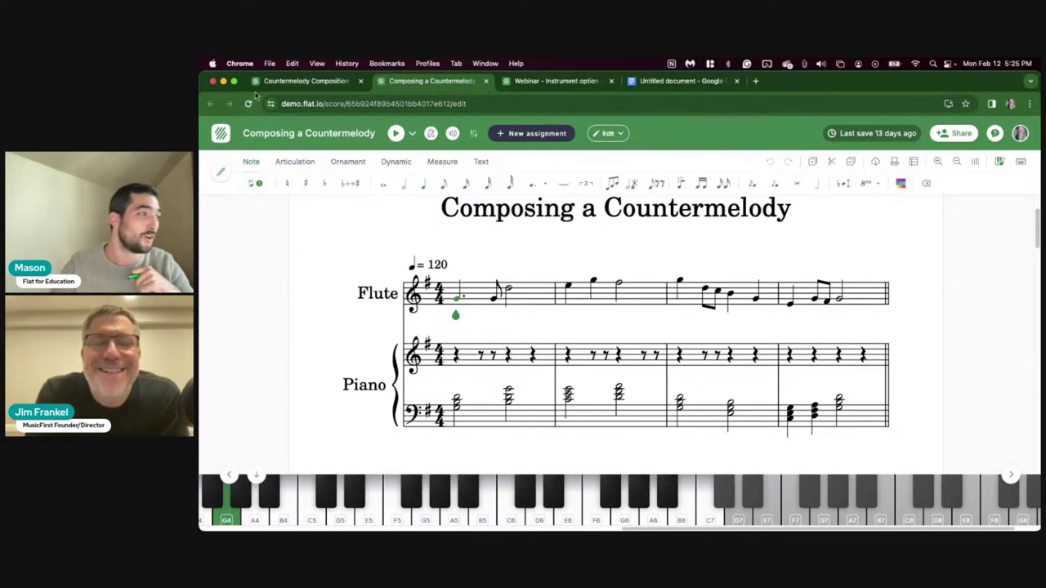
Step: Return to the Songwriting & Composition assignments and open the "Using Second Voices" template score in student preview
click(293, 80)
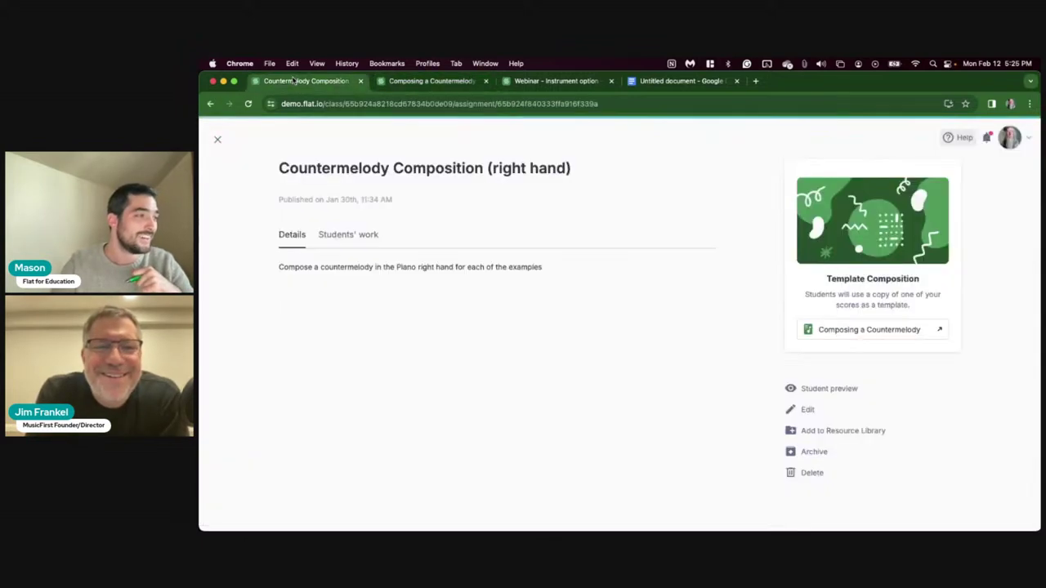
click(216, 140)
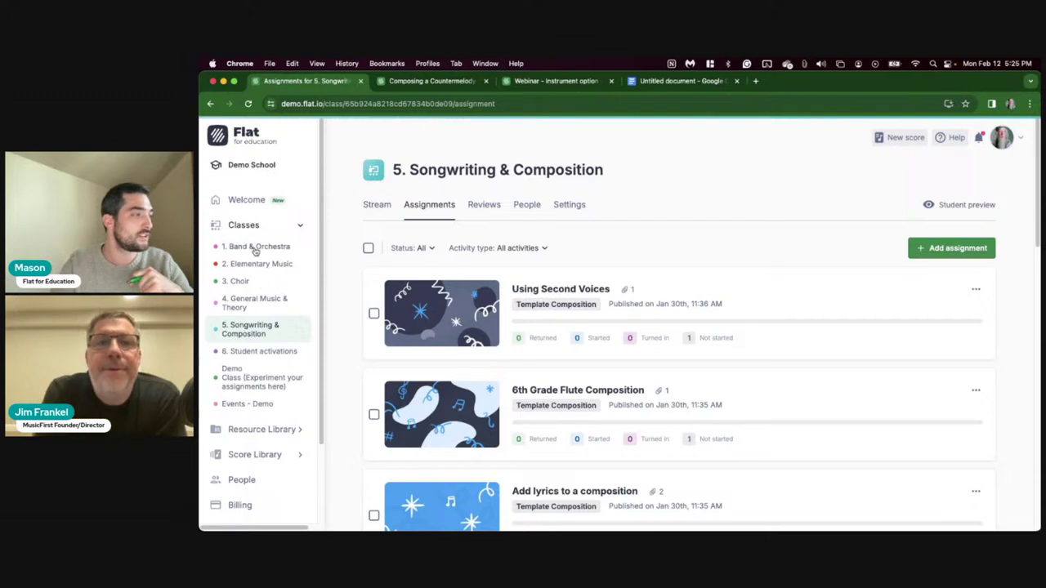
scroll(719, 310, down, 3)
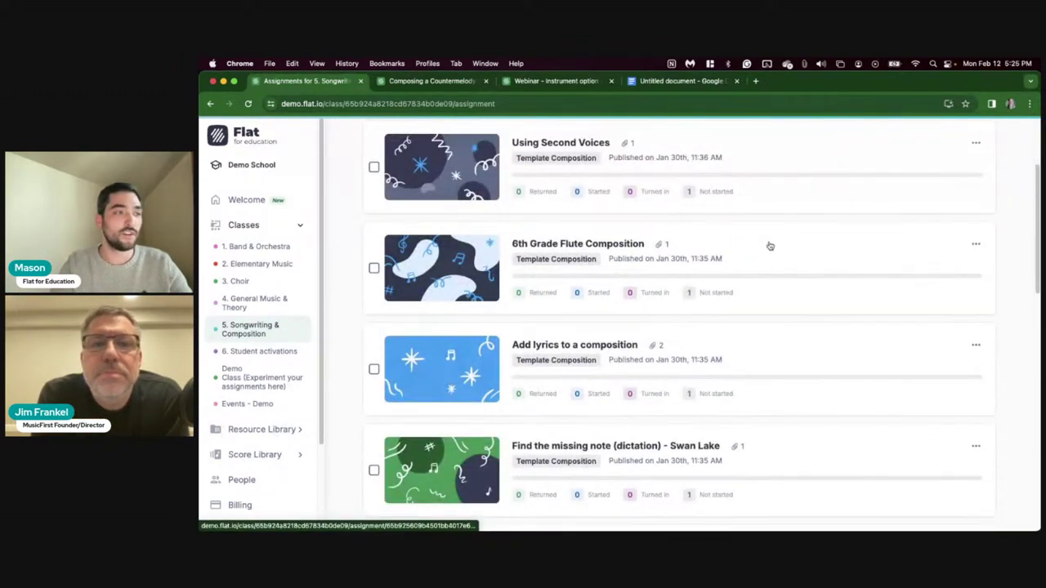
click(778, 161)
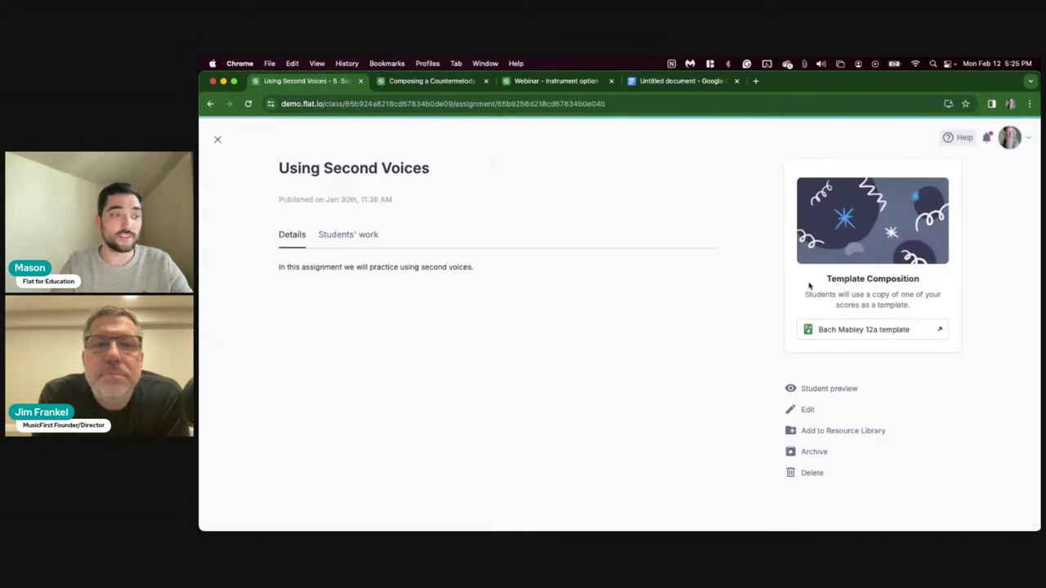
click(843, 389)
click(864, 307)
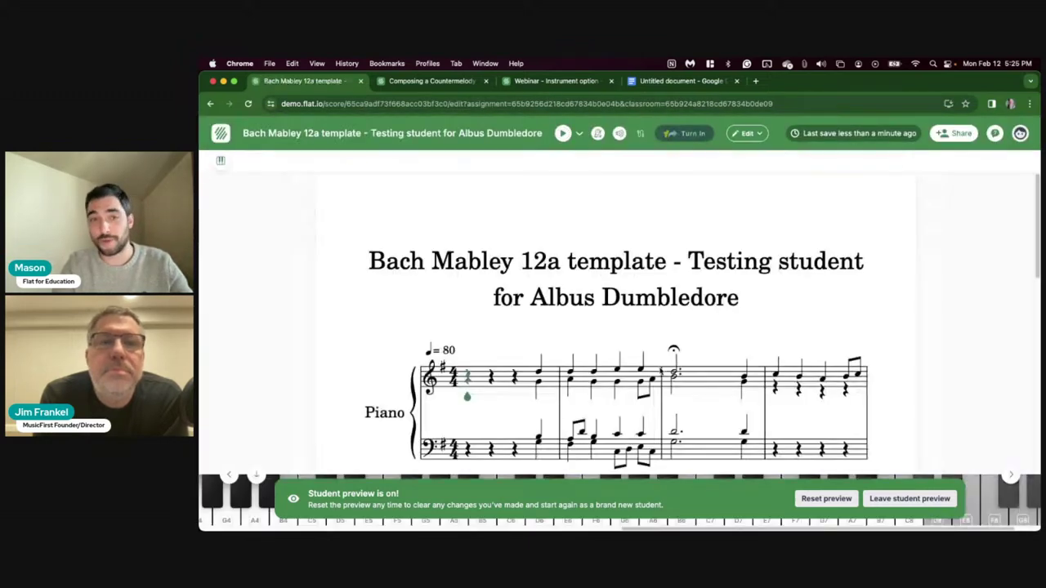
Step: Look through the Bach Mabley 12a template score, leave the student preview and close the assignment
scroll(638, 375, down, 5)
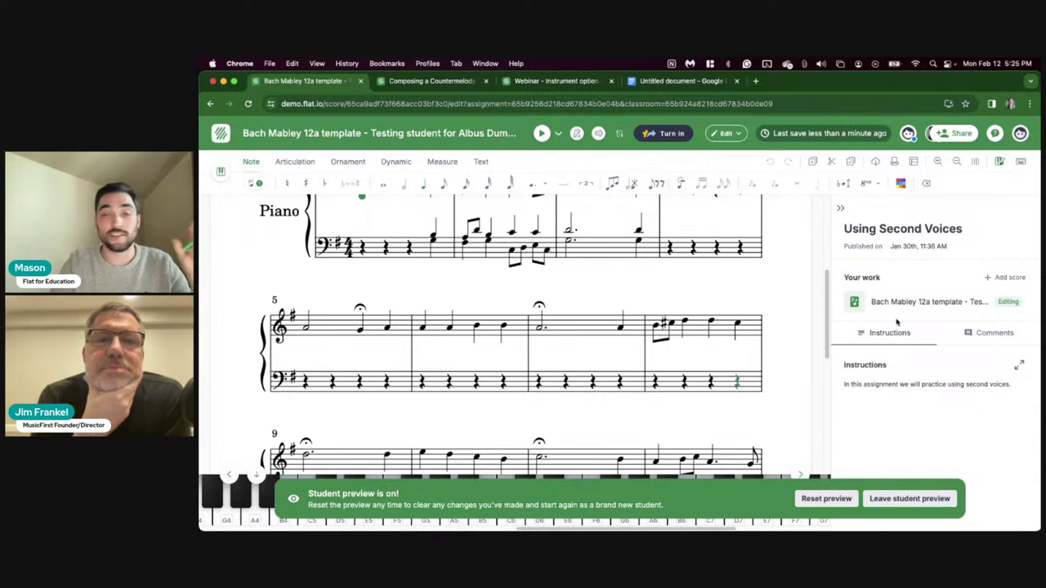
scroll(701, 368, down, 3)
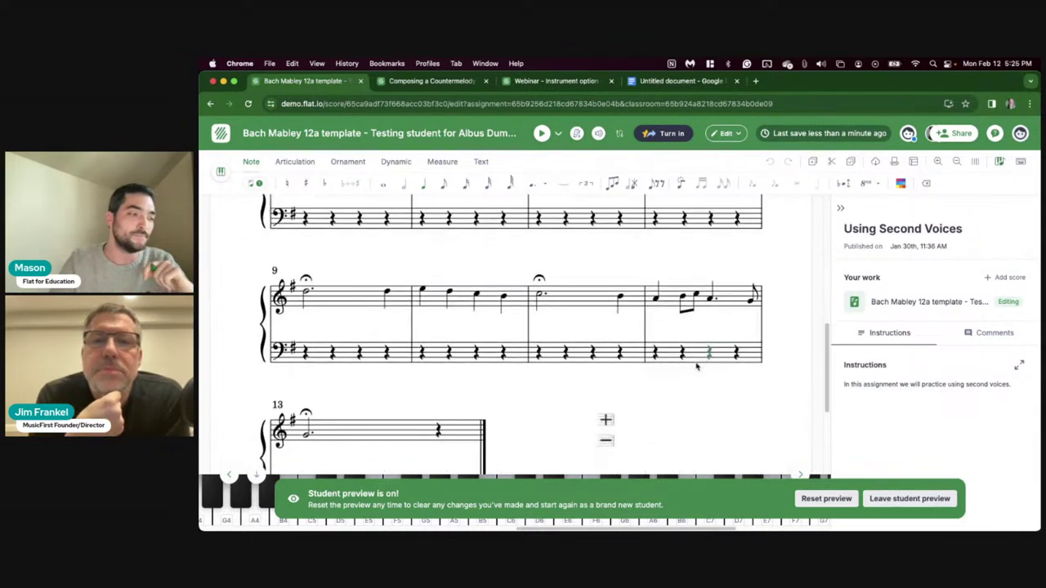
click(921, 499)
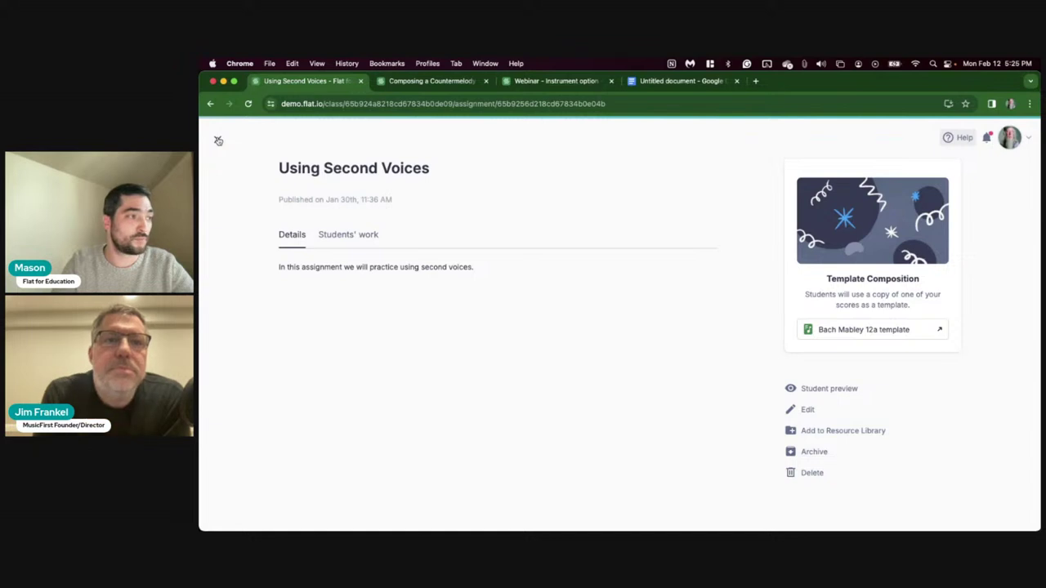
click(217, 140)
Step: Review the flute and piano staves of "Composing a Countermelody" and go back to the Songwriting & Composition assignment list
click(442, 81)
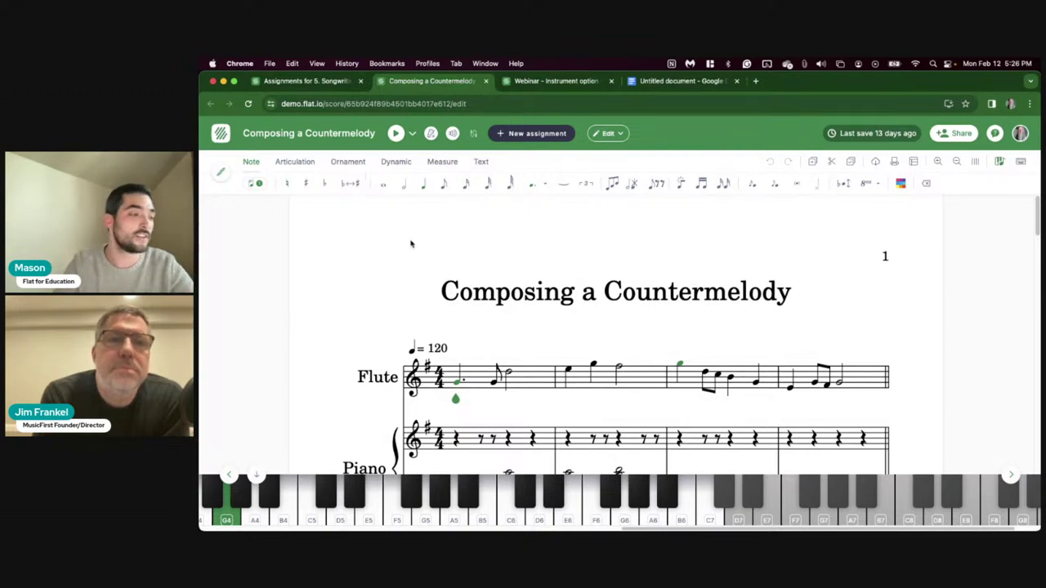
scroll(486, 322, down, 3)
scroll(486, 322, down, 2)
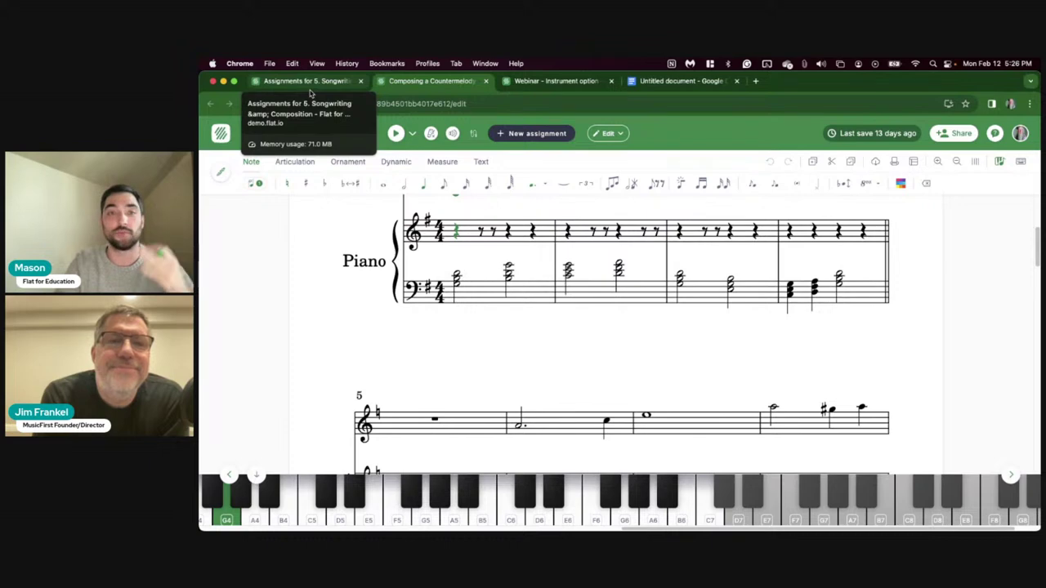
click(310, 91)
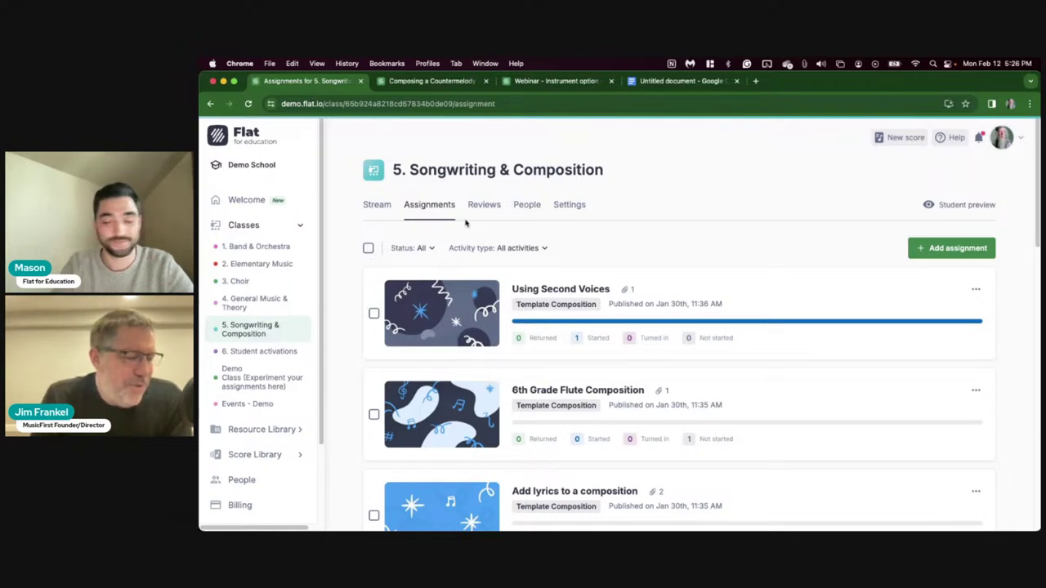
scroll(697, 261, down, 2)
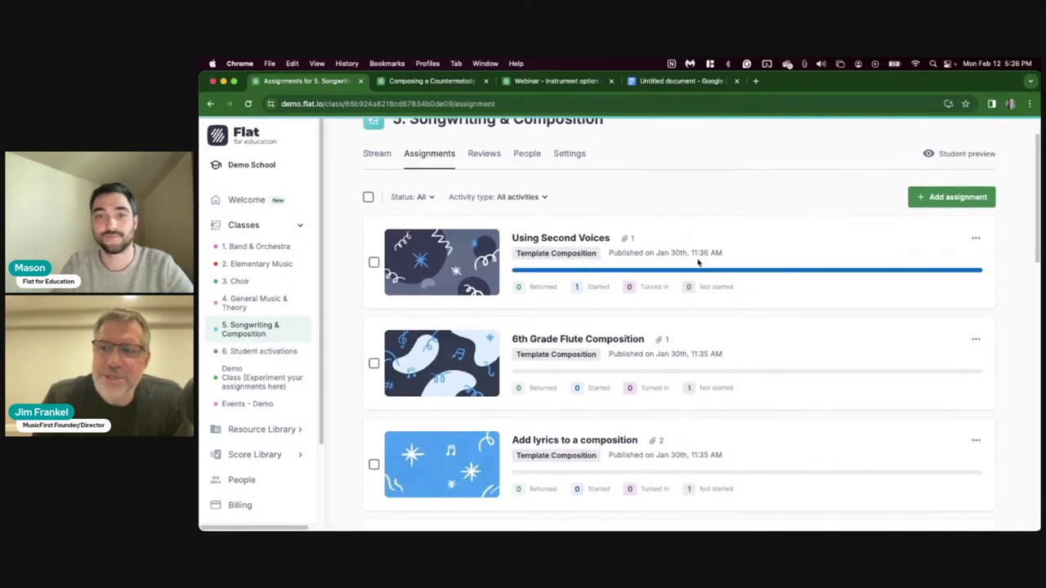
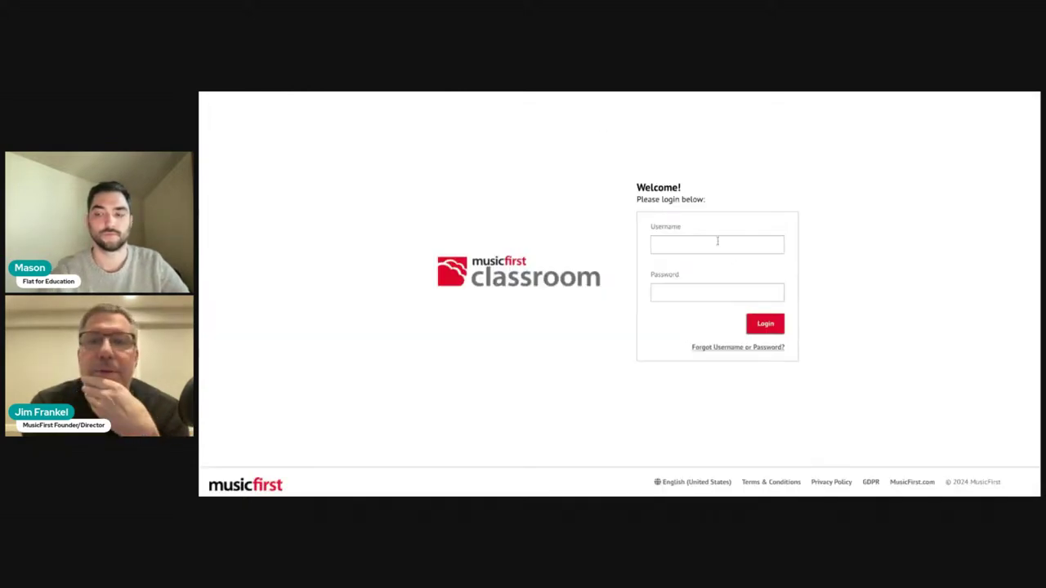
Step: Log in to MusicFirst Classroom as the student by entering the account's username and password
click(707, 242)
text(mason)
key(Tab)
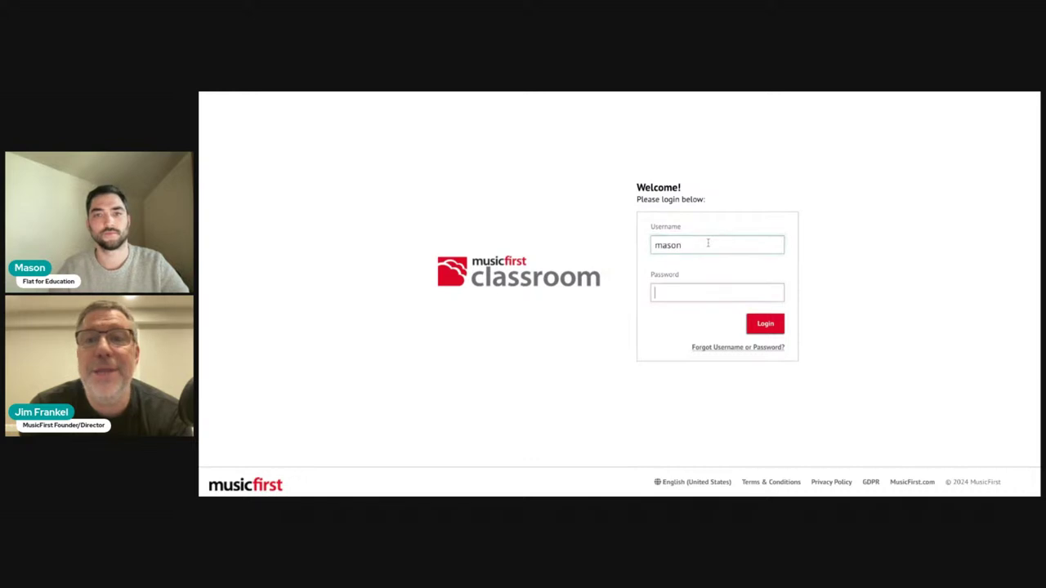
text(•••••)
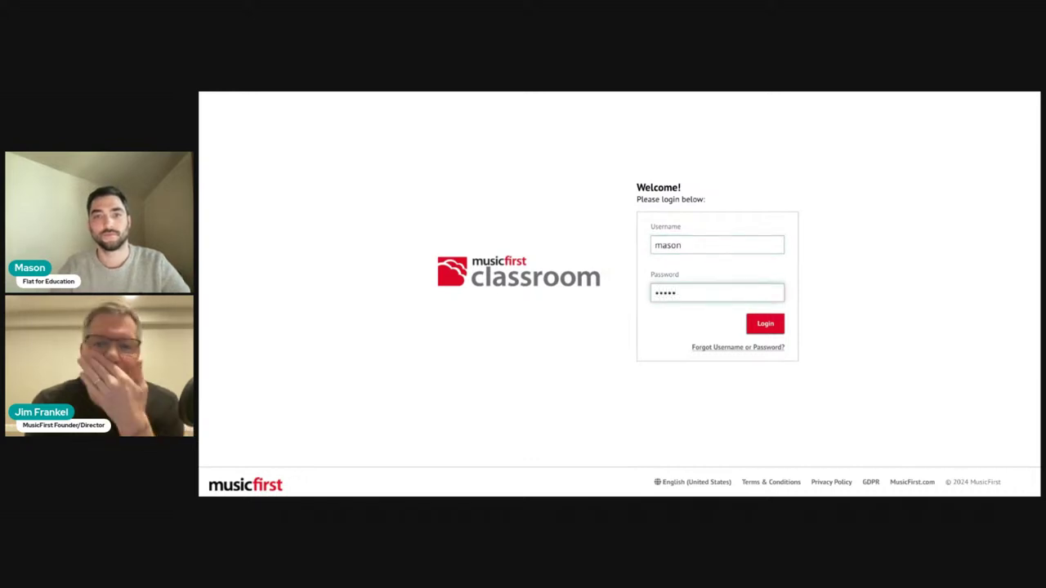
key(Return)
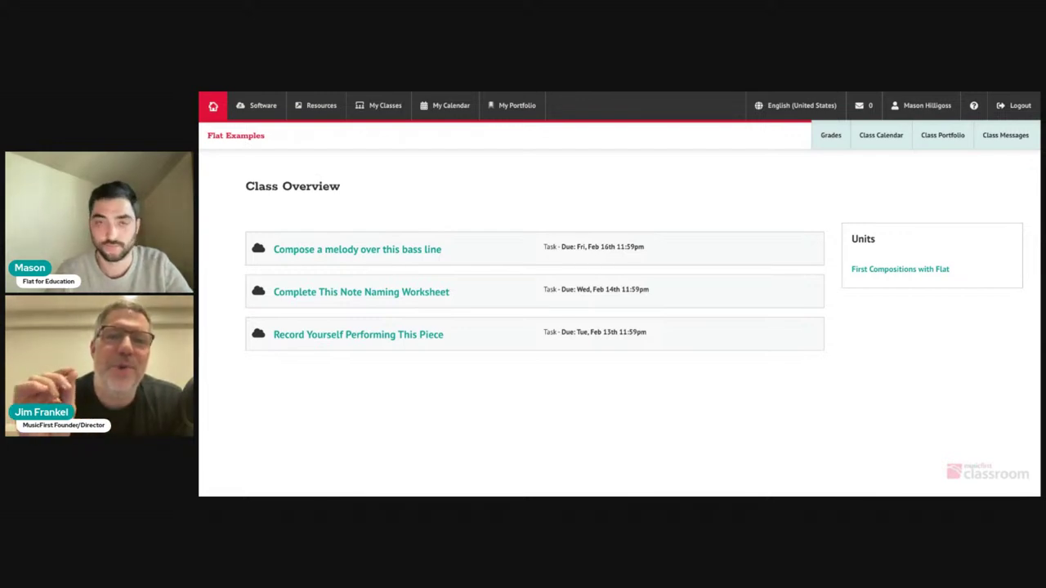
Step: Open the "Complete This Note Naming Worksheet" task in Flat for Education and answer question 1 with Sixteenth Rest
click(383, 296)
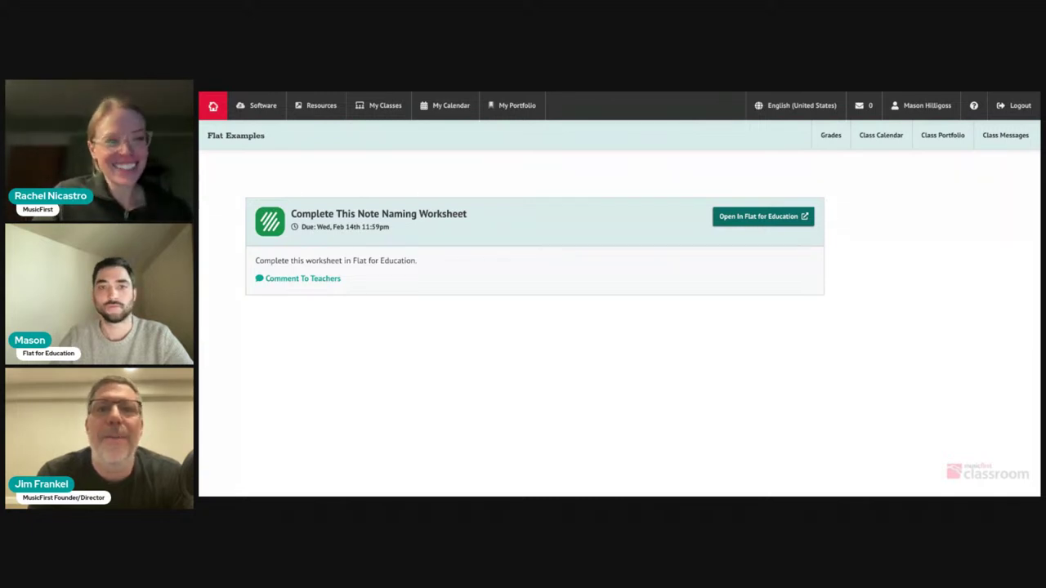
click(760, 215)
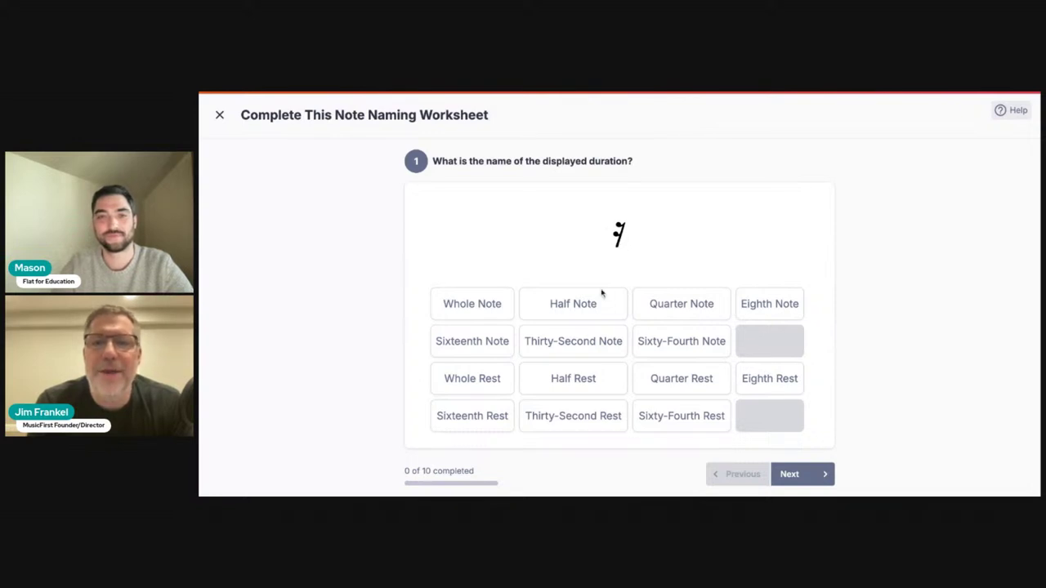
click(495, 416)
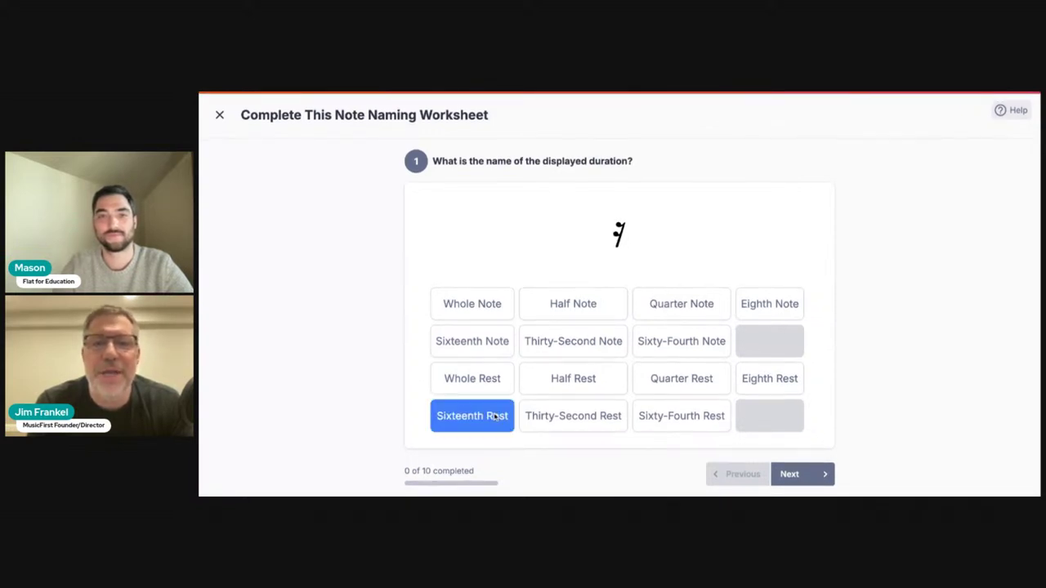
click(797, 472)
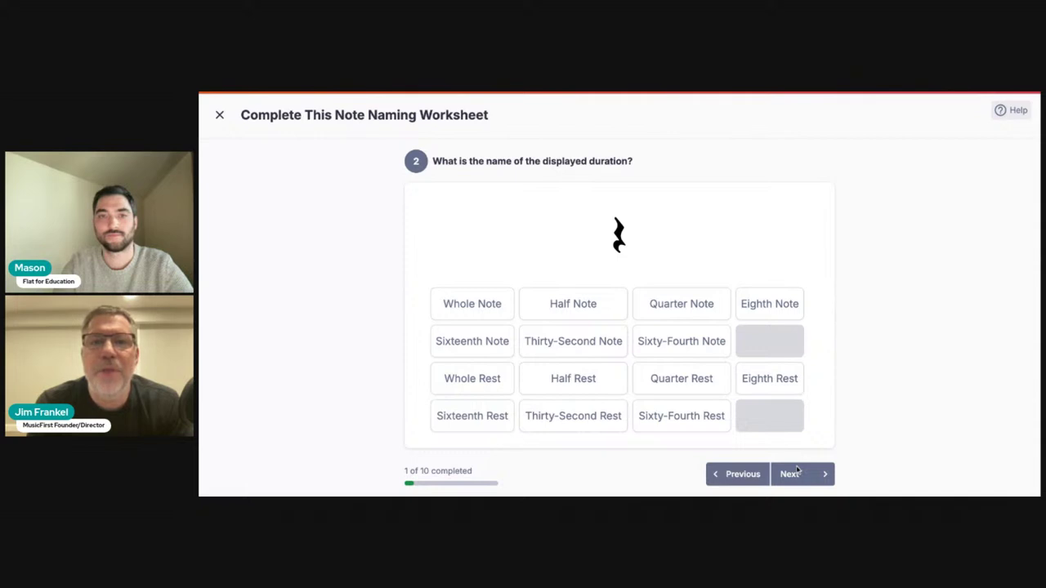
Step: Answer worksheet questions 2 to 5 with Quarter Rest, Half Note, Whole Note and Quarter Note
click(677, 391)
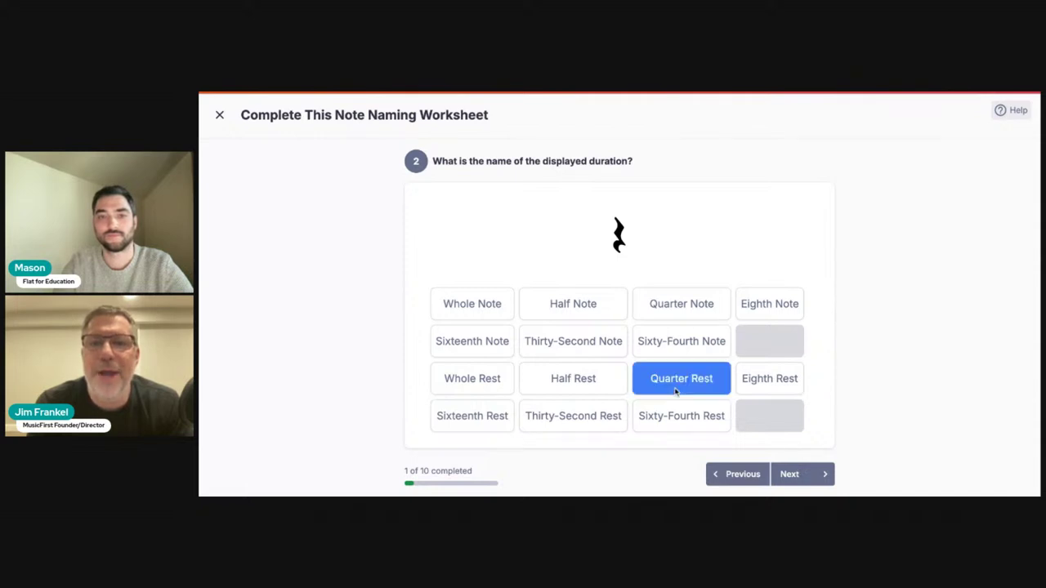
click(796, 474)
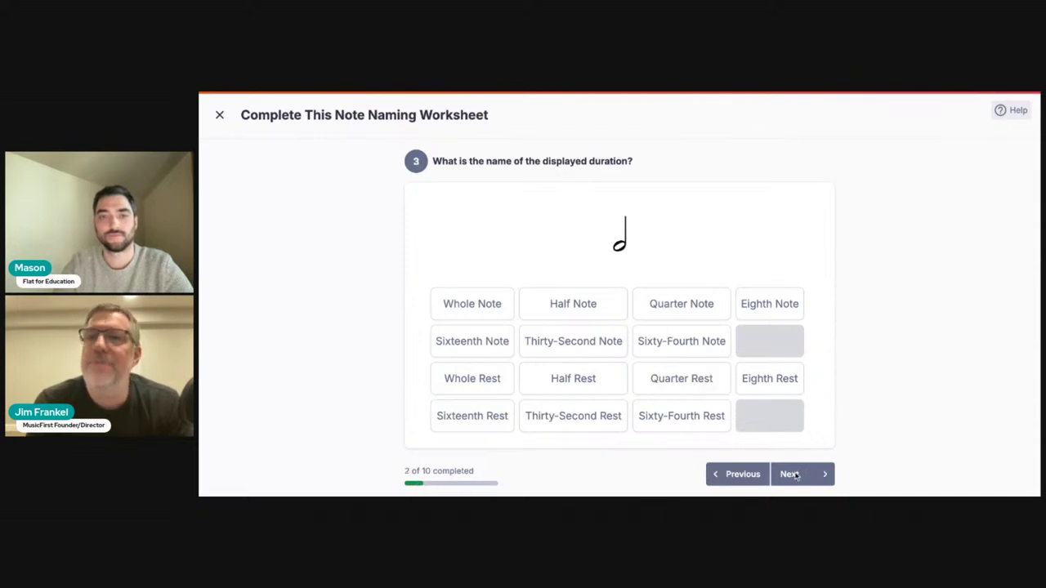
click(597, 308)
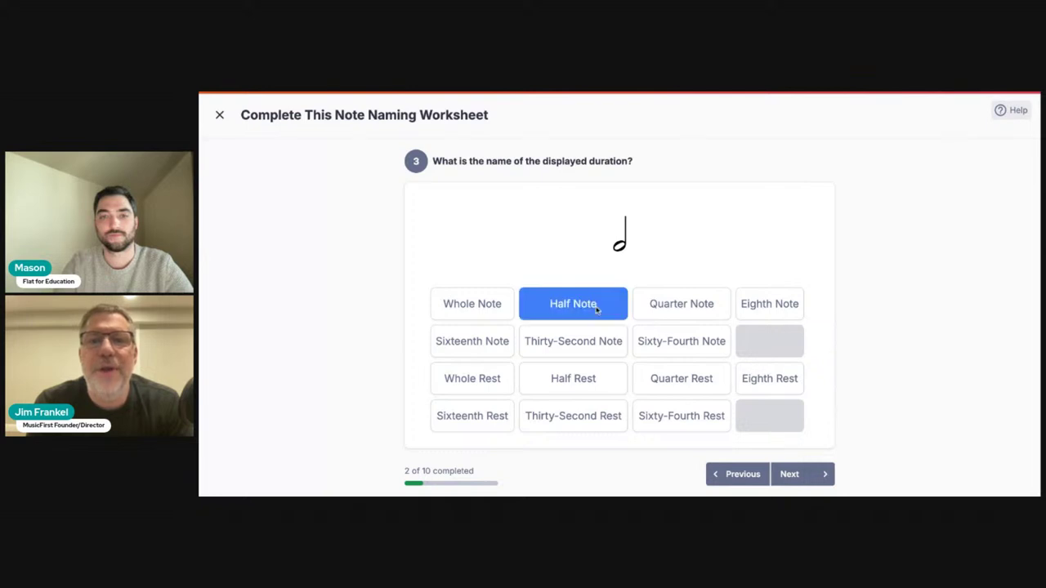
click(801, 475)
click(489, 307)
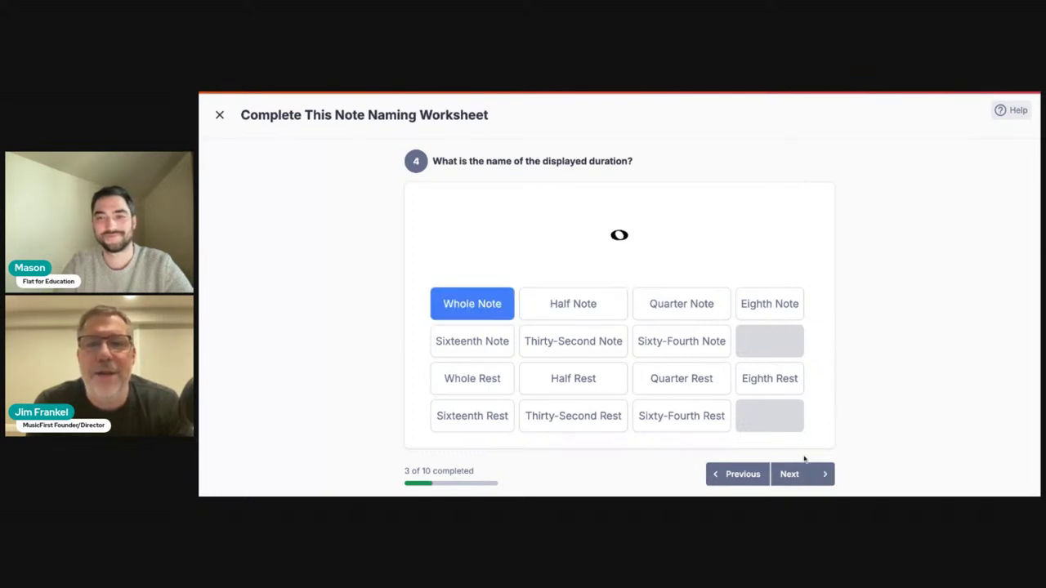
click(800, 473)
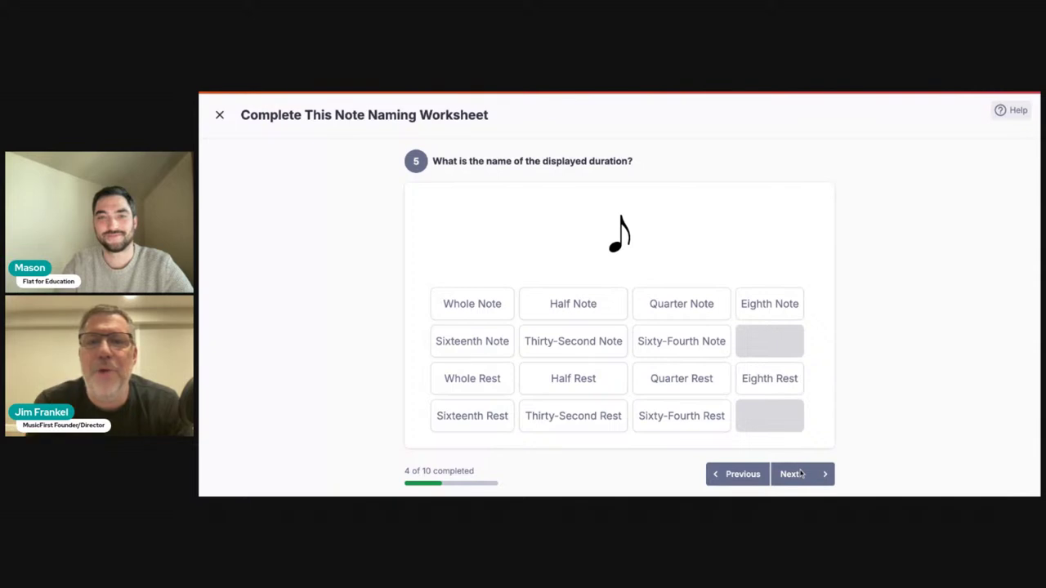
click(671, 306)
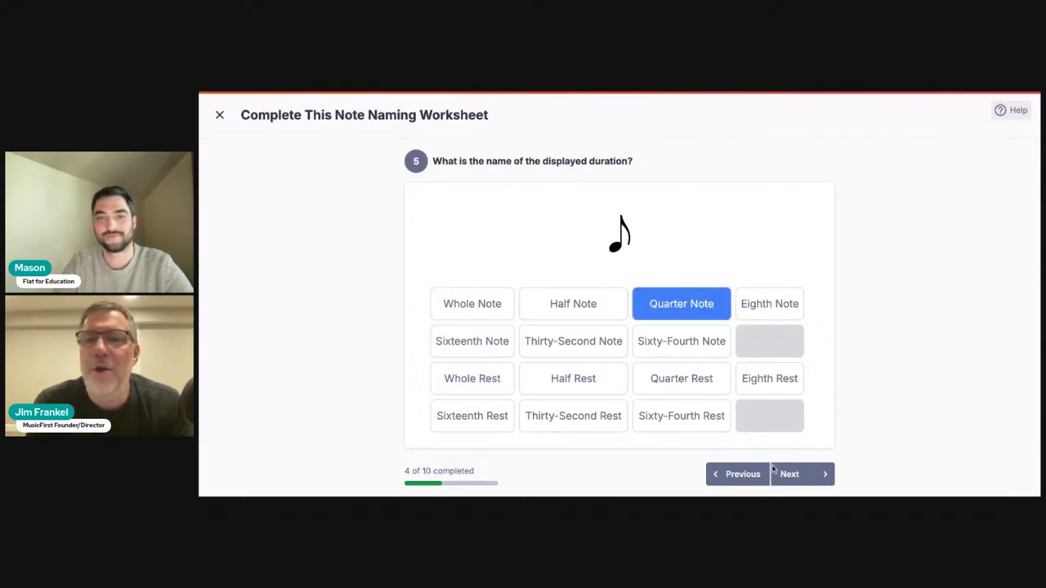
click(791, 474)
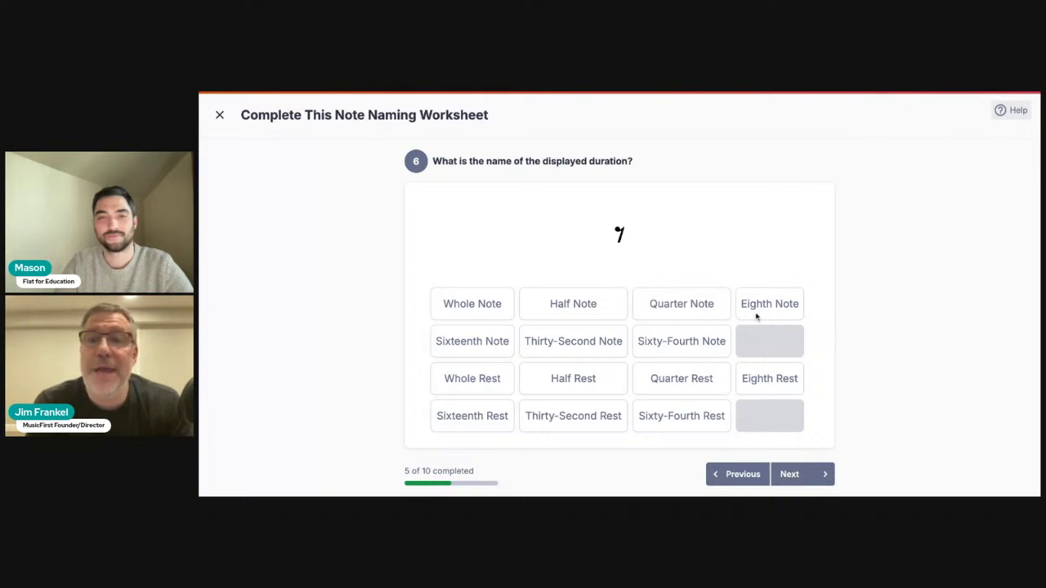
Step: Answer questions 6 to 10 with Eighth Rest, Sixty-Fourth Rest, Quarter Note, Whole Rest and Whole Rest, turn in the worksheet and close the result
click(764, 376)
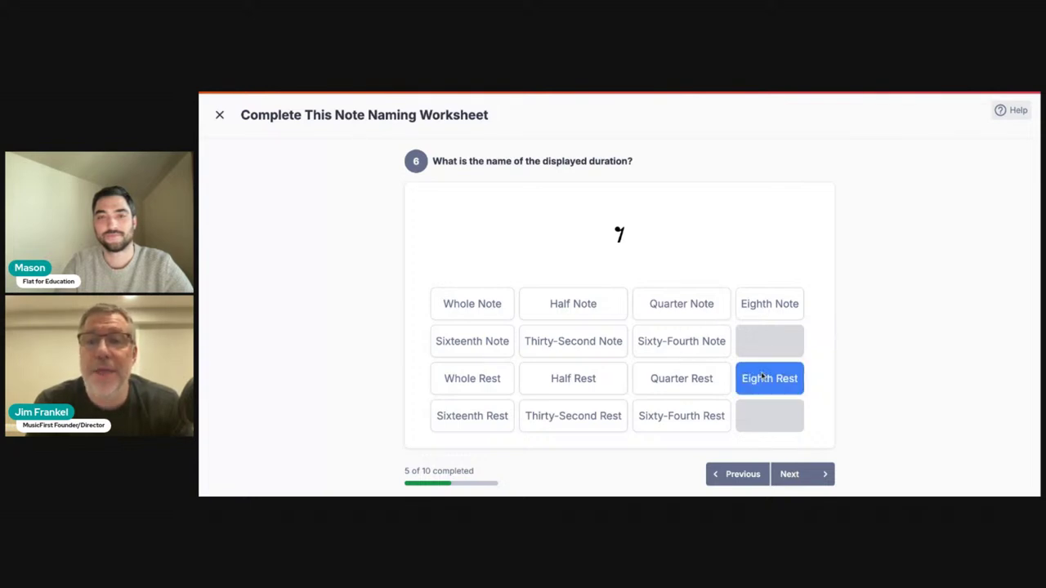
click(797, 471)
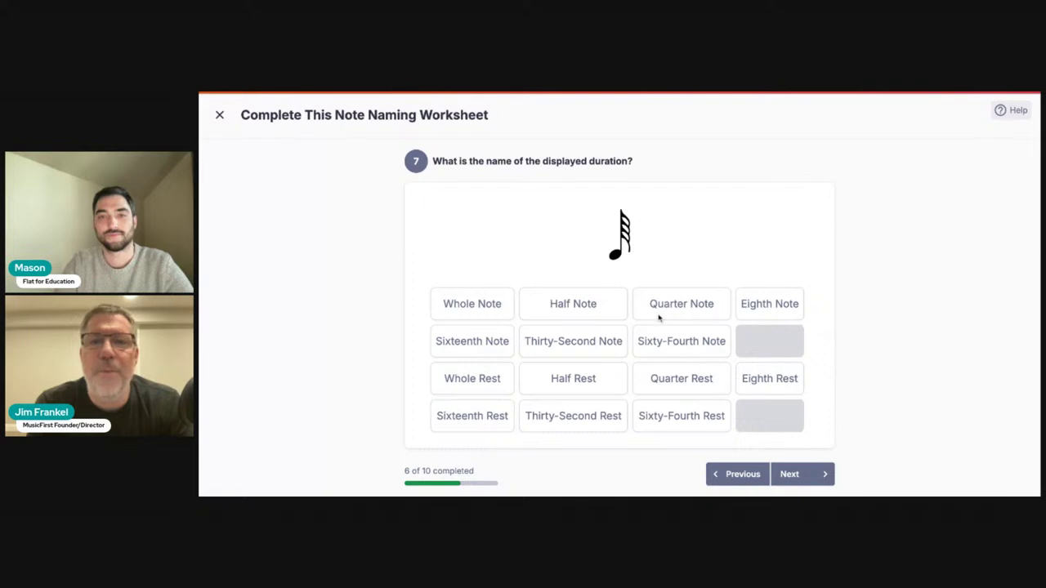
click(660, 415)
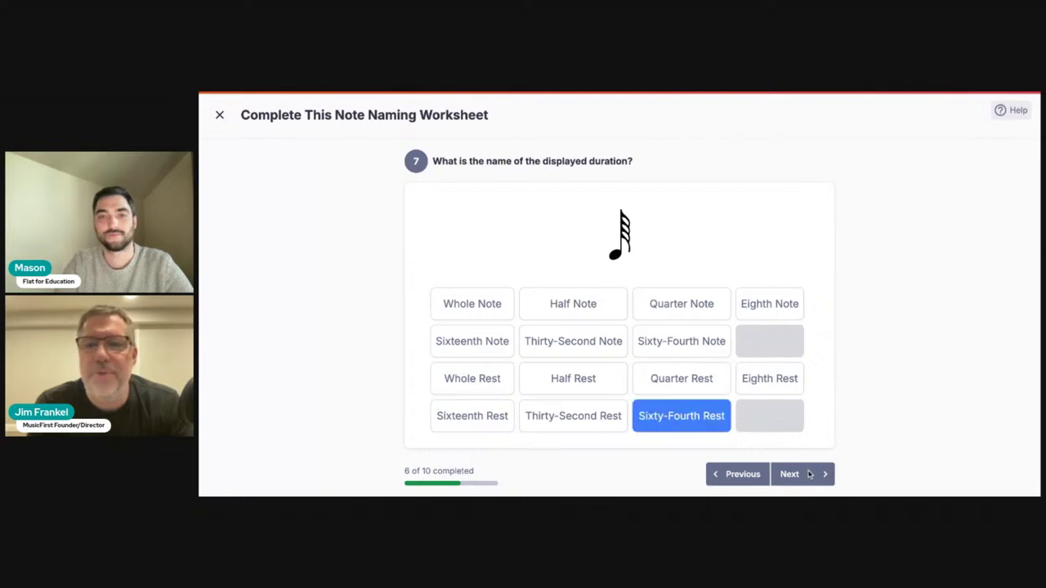
click(808, 473)
click(673, 311)
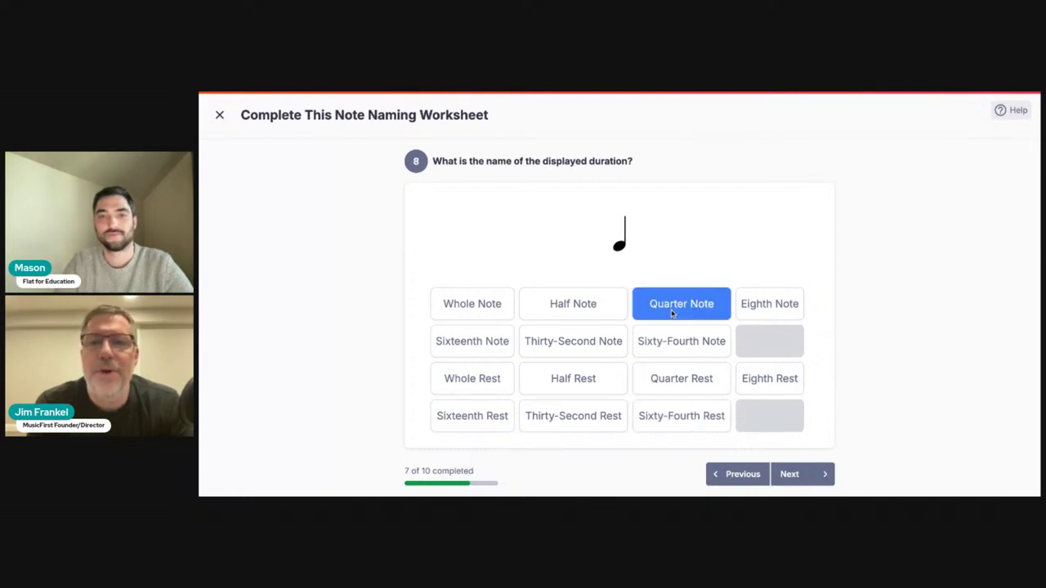
click(794, 475)
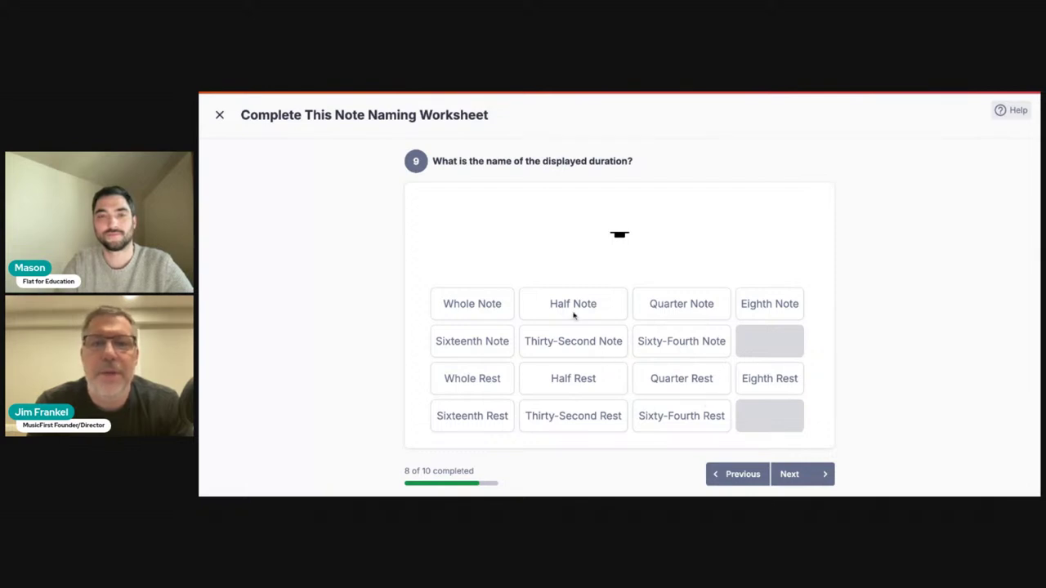
click(474, 389)
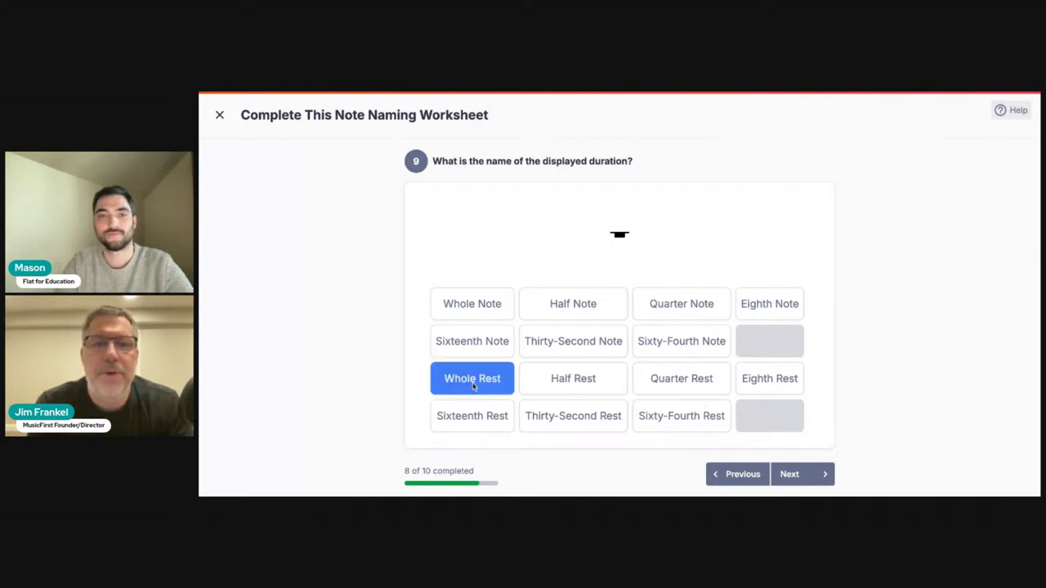
click(782, 473)
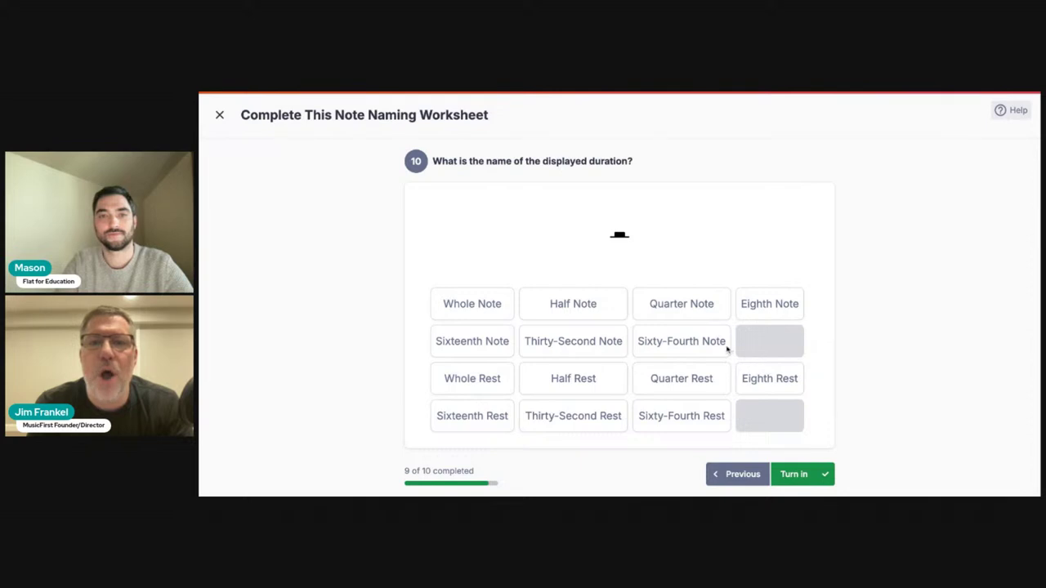
click(493, 373)
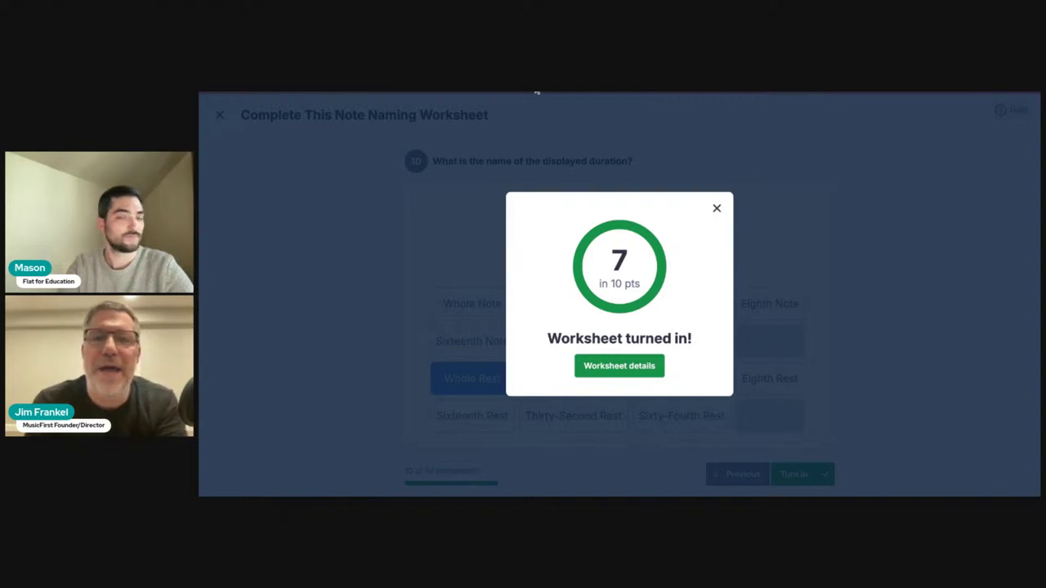
click(716, 208)
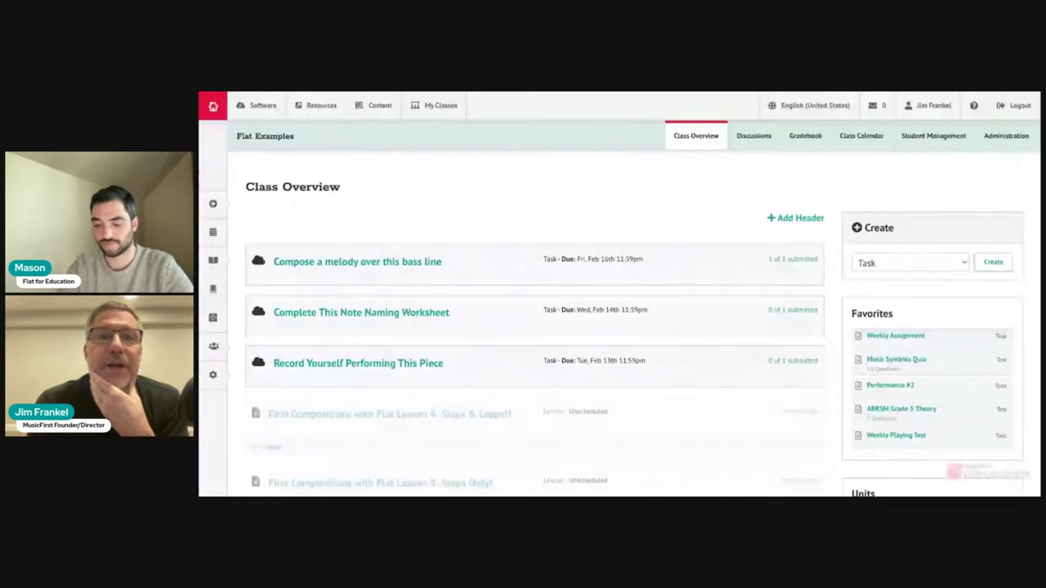
Step: Open the Flat Examples class home as the teacher, launch Flat for Education and view its Score Library
click(380, 137)
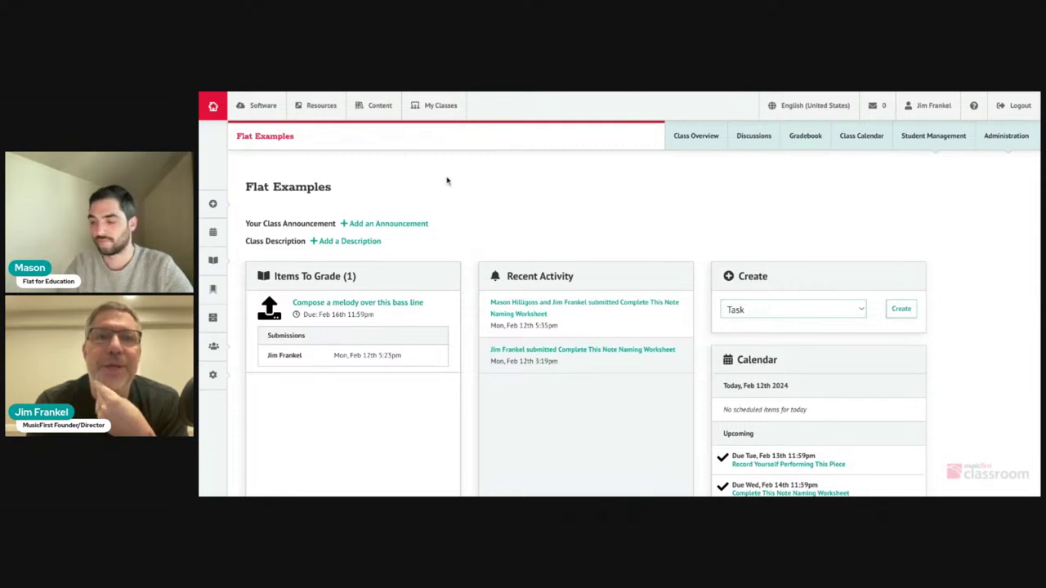
click(265, 119)
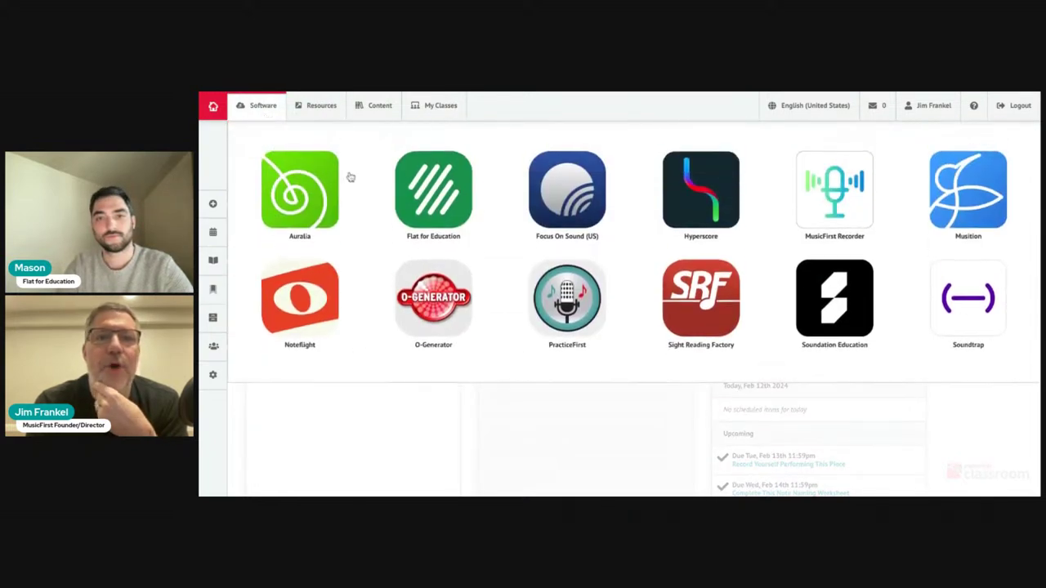
click(414, 185)
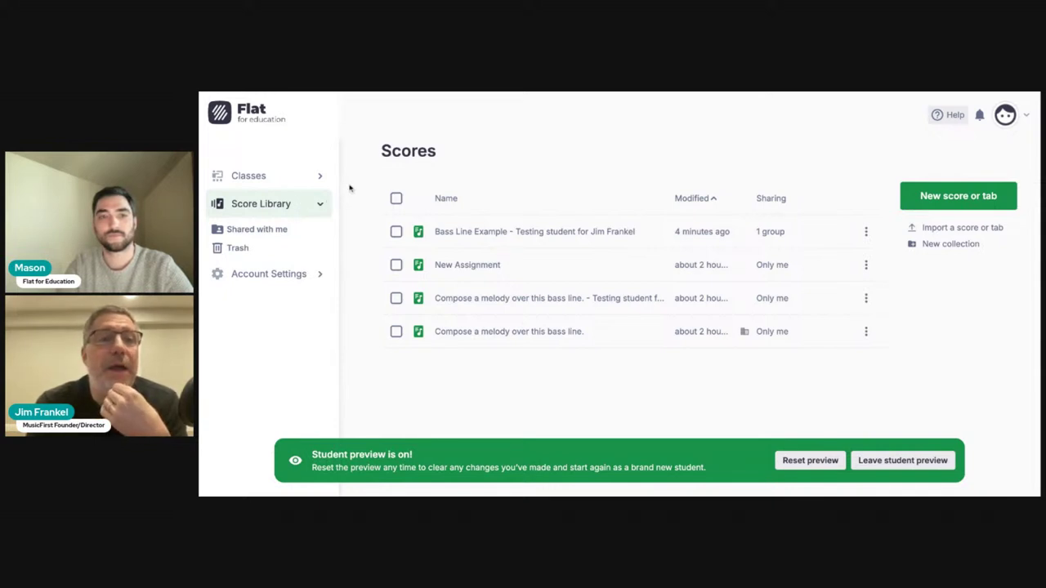
click(315, 207)
click(315, 211)
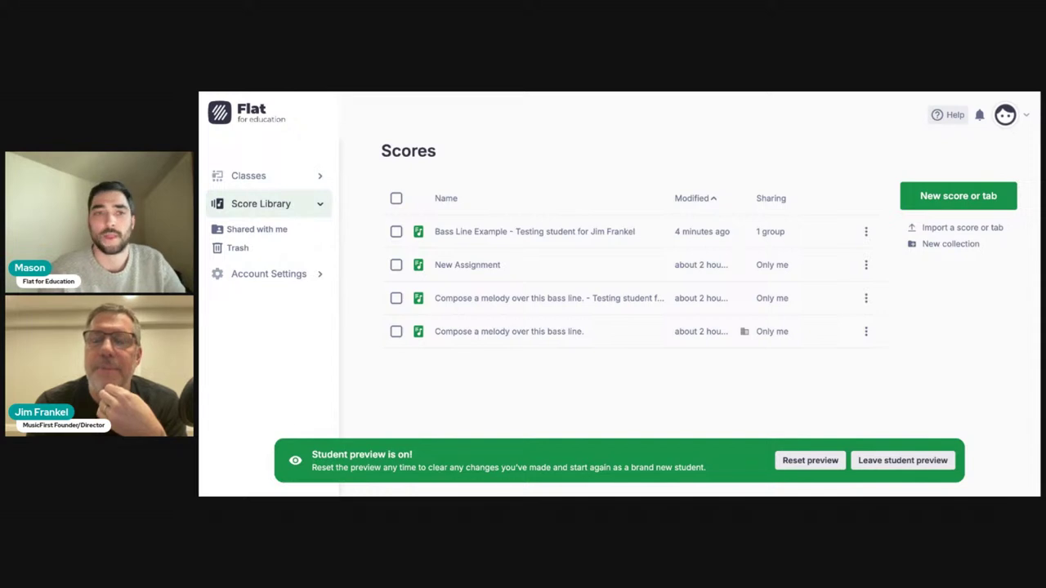
Step: Switch to the Demo School site in Chrome and create a new worksheet assignment in the Resource Library
key(alt+Tab)
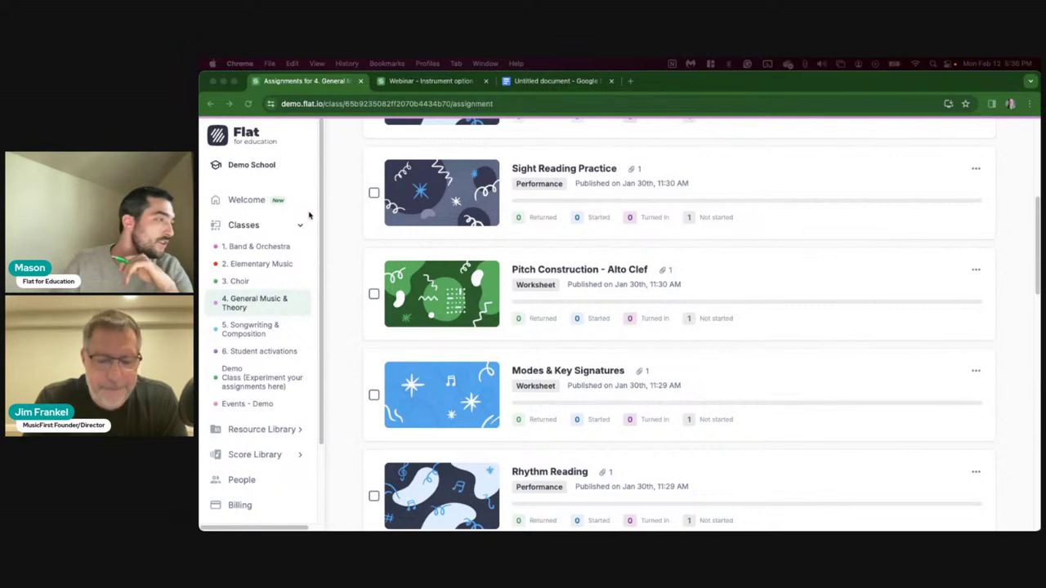
click(262, 430)
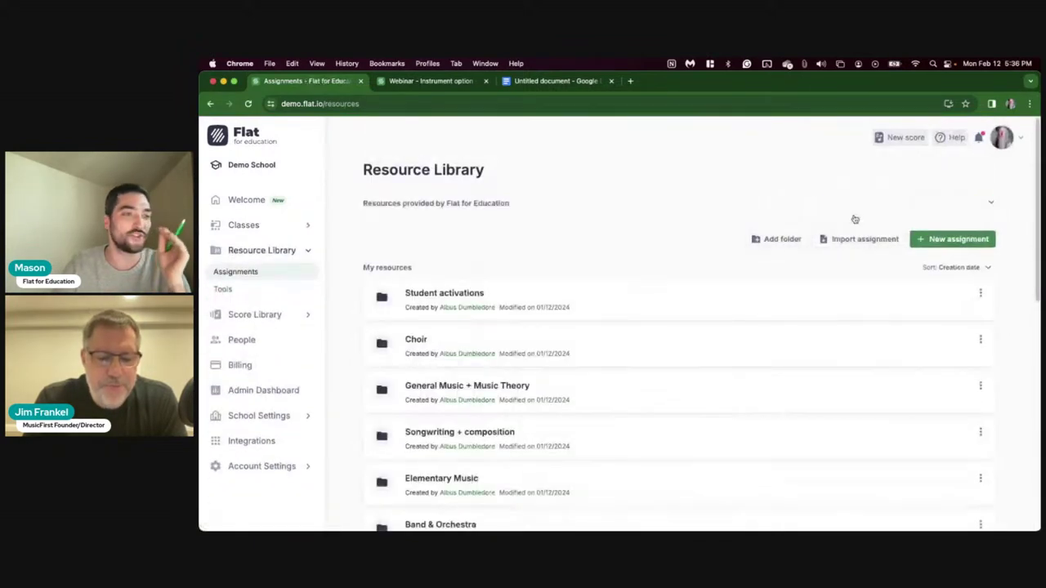
click(972, 329)
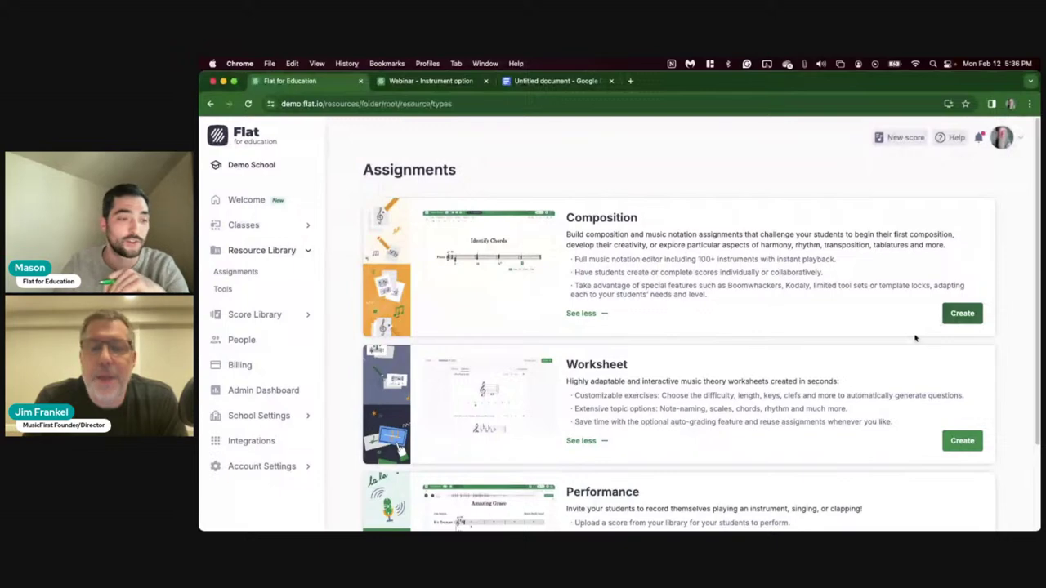
click(962, 441)
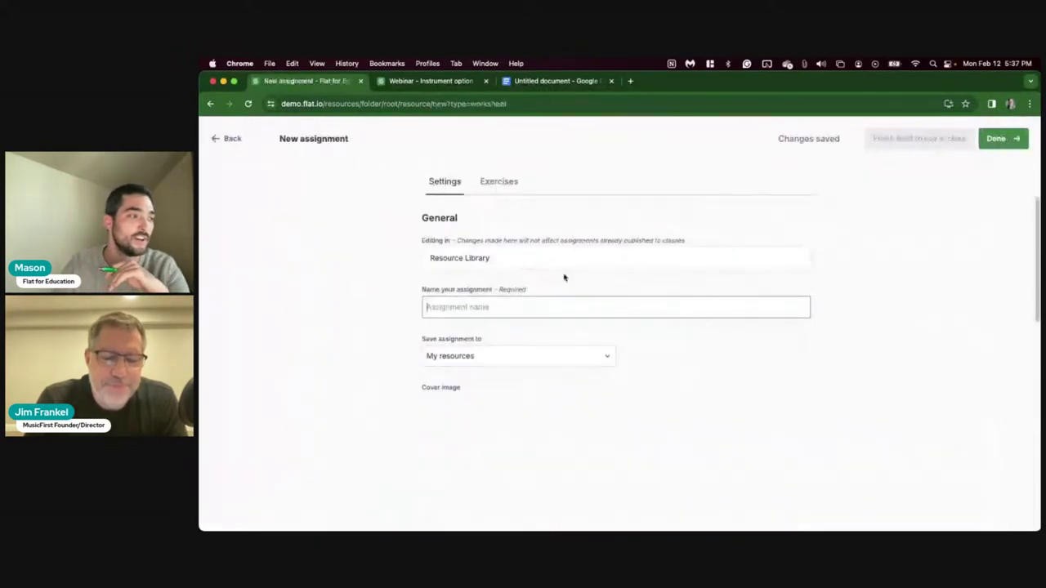
Step: Start adding exercises to the new worksheet and choose Scale Construction as the subject
click(498, 182)
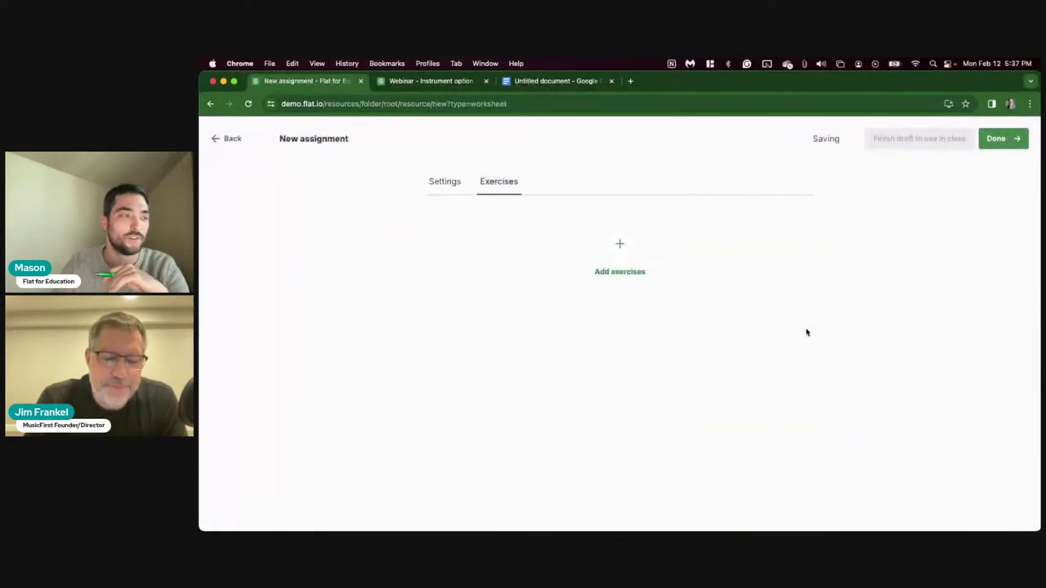
click(621, 249)
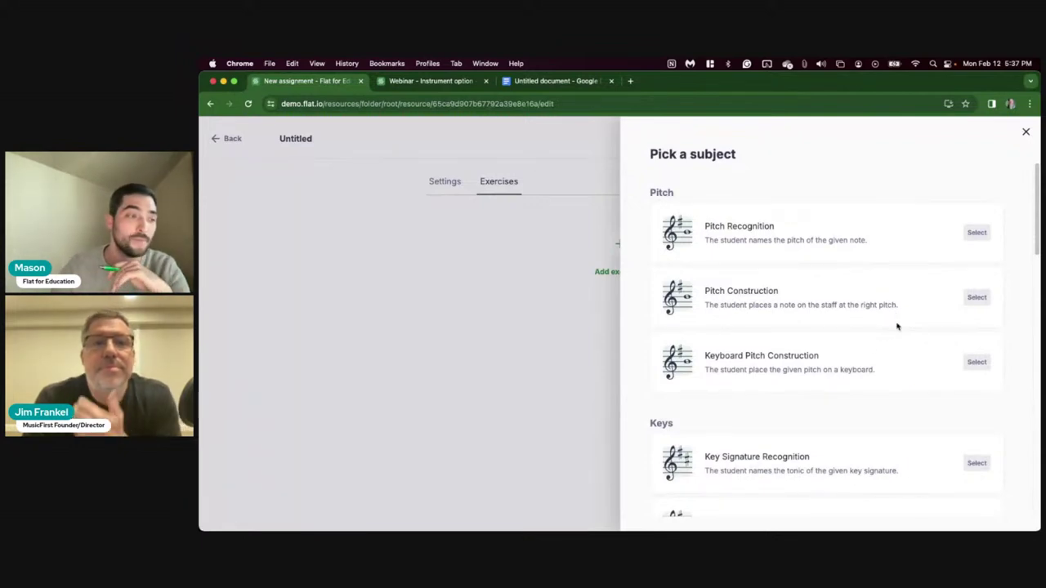
scroll(869, 348, down, 1)
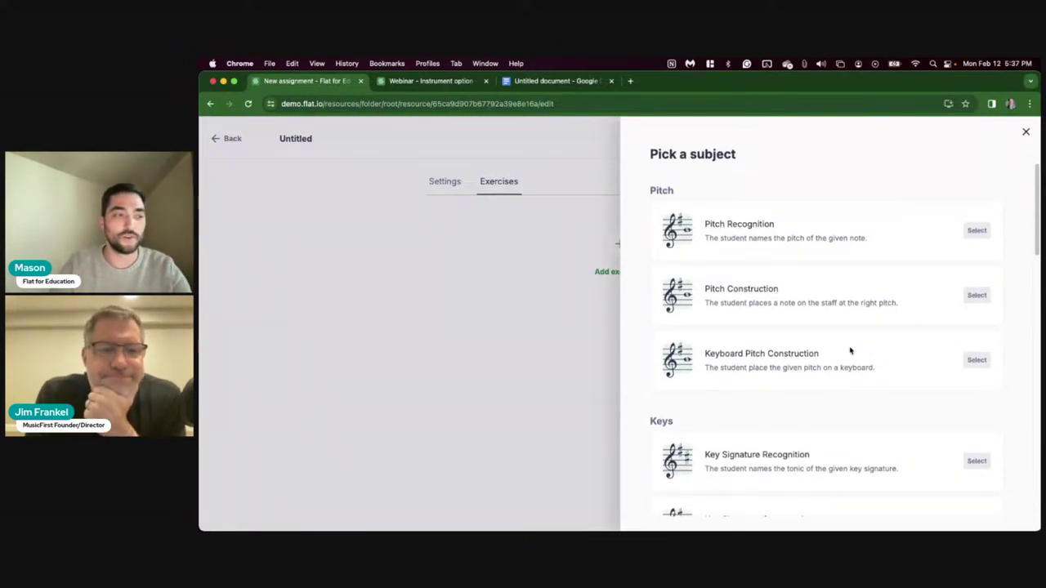
scroll(846, 340, down, 2)
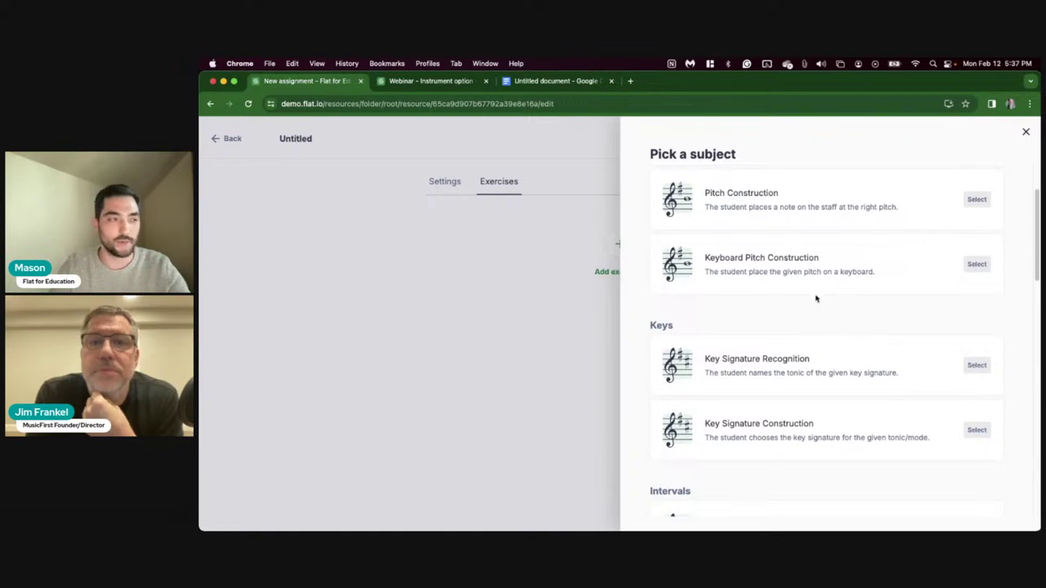
scroll(817, 306, down, 1)
scroll(817, 318, down, 5)
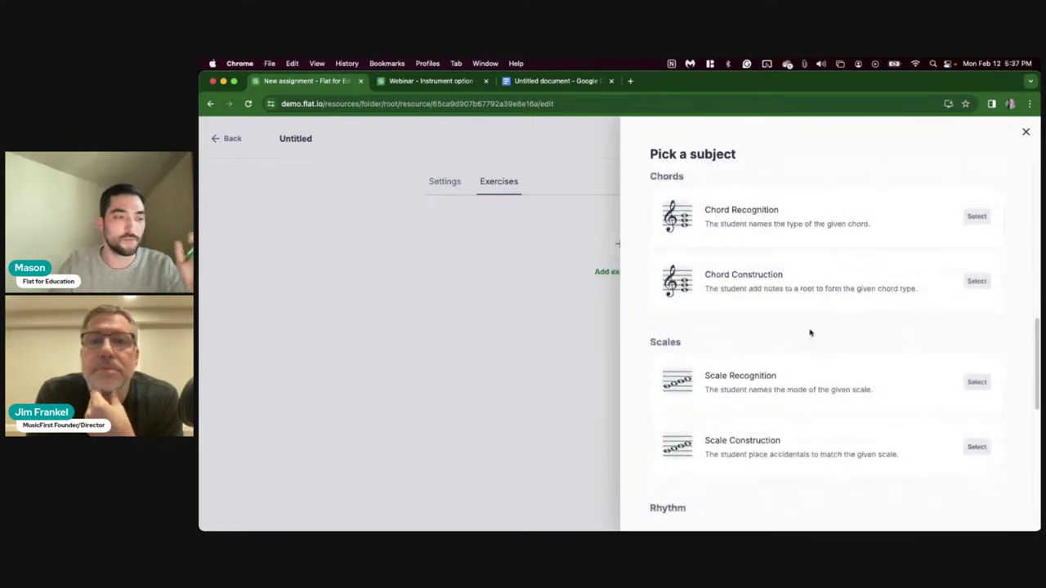
click(825, 454)
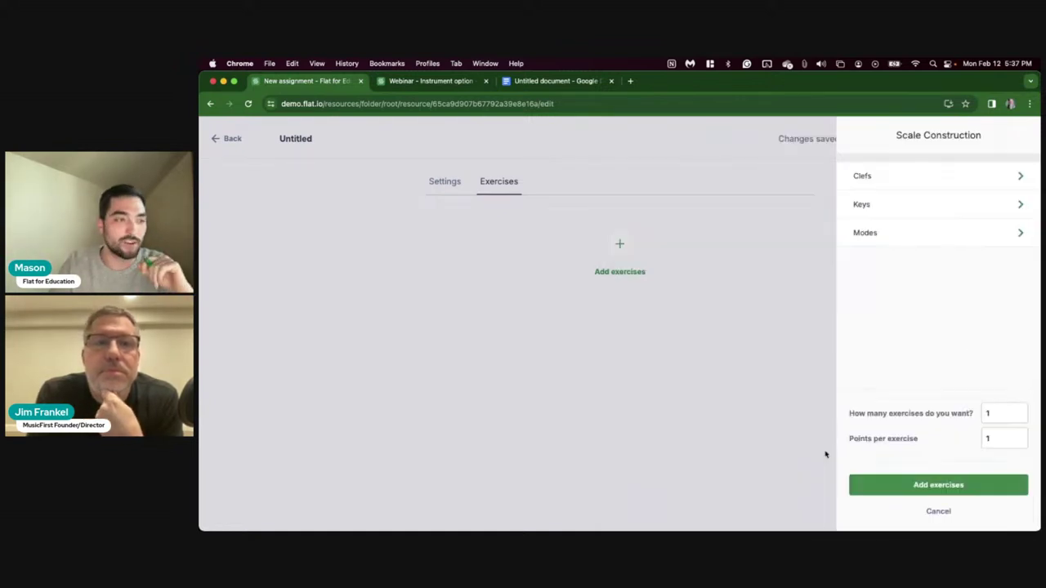
Step: Include the Mixolydian, Lydian and Dorian modes and add 4 Scale Construction exercises to the worksheet
click(890, 237)
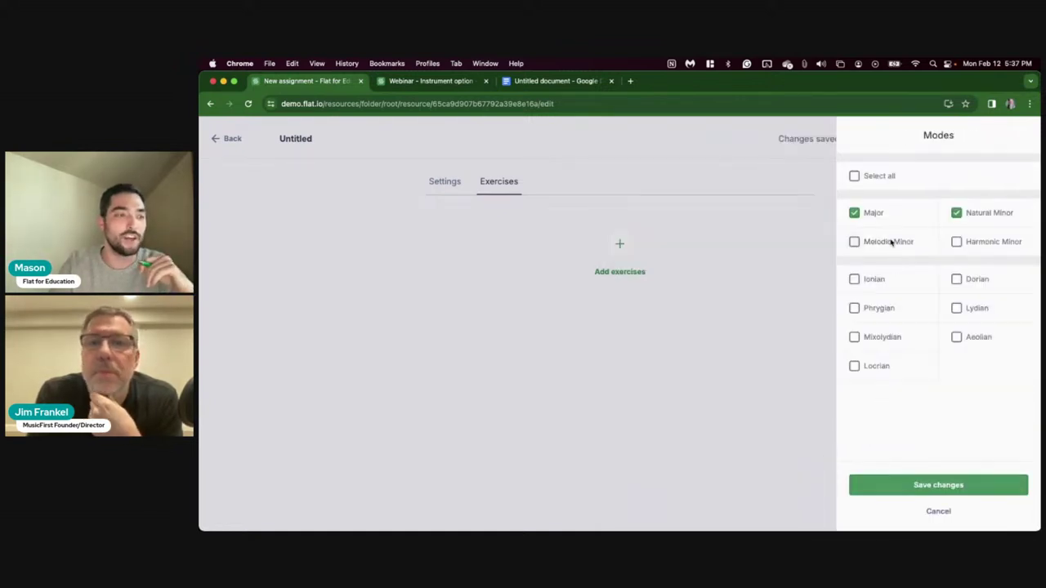
click(871, 338)
click(957, 309)
click(957, 279)
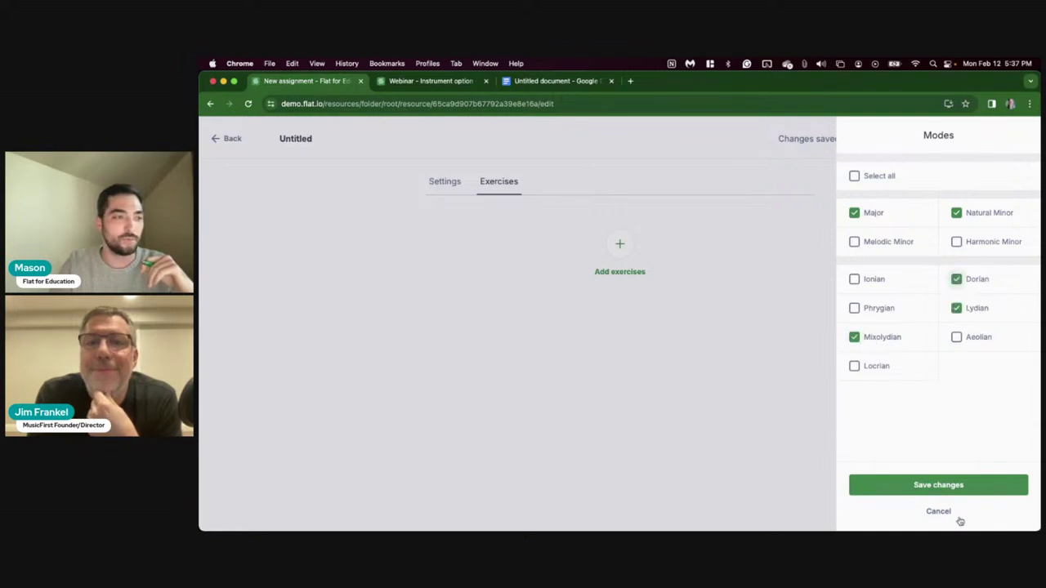
click(948, 486)
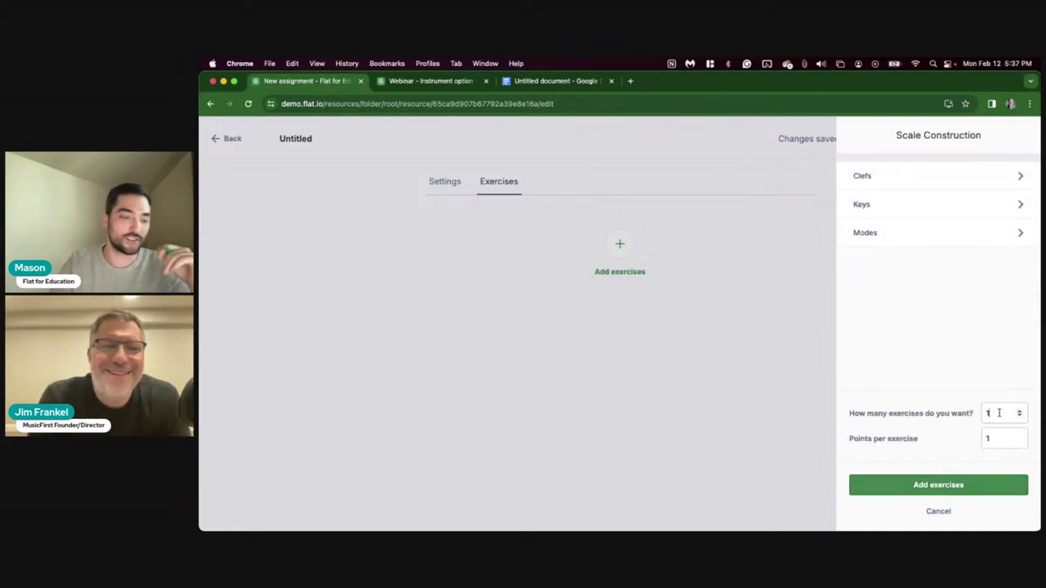
text(4)
key(Return)
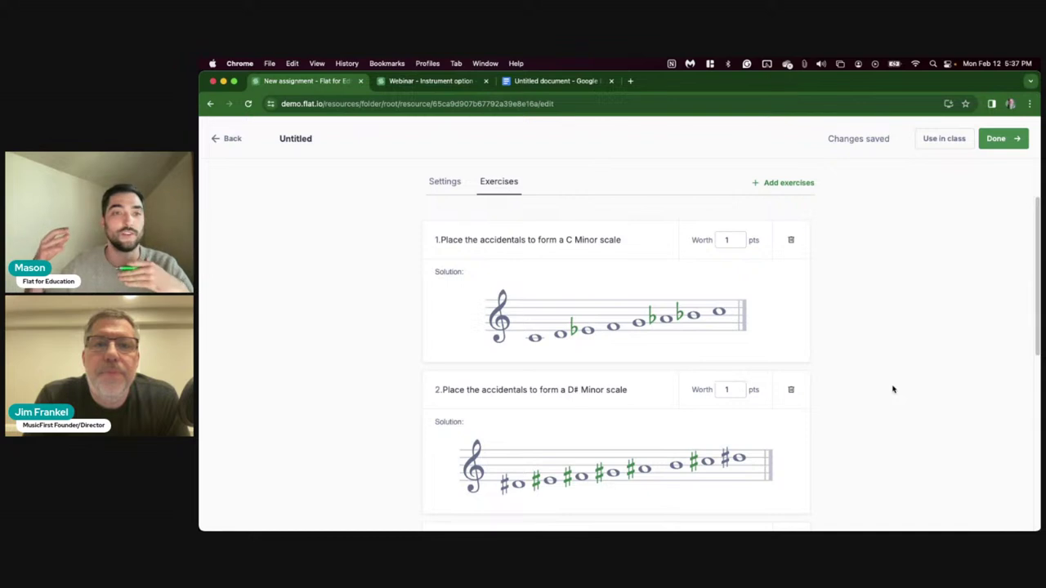
Step: Review the generated scale exercises and the subject choices, then leave the worksheet for the Resource Library and view the class list
scroll(738, 372, down, 5)
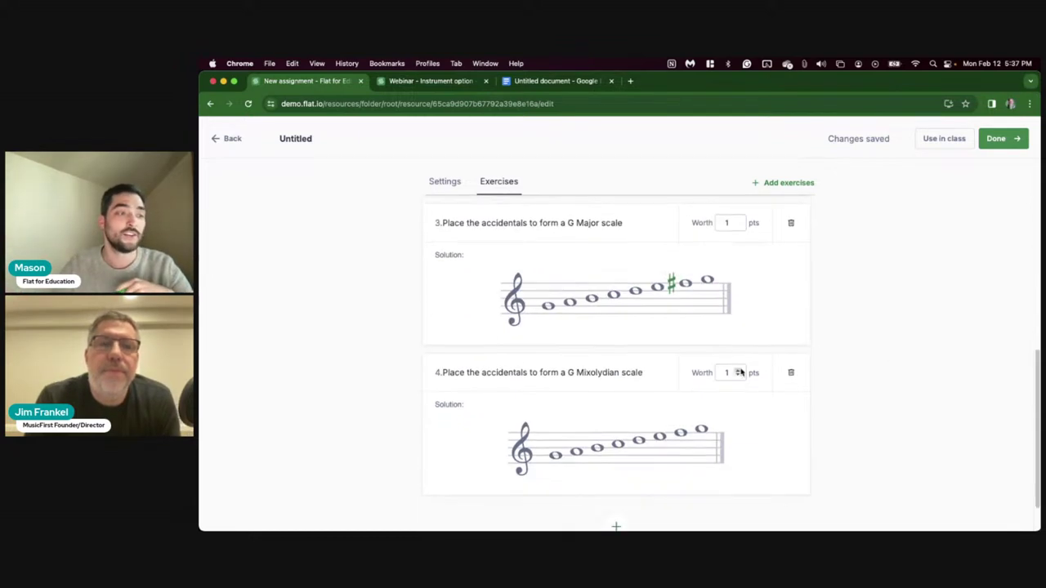
click(617, 484)
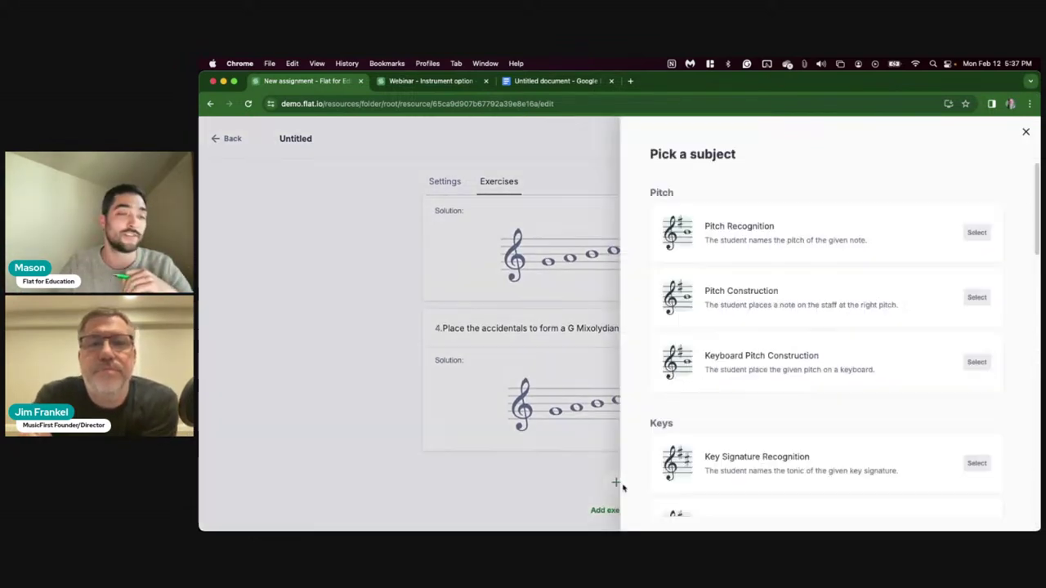
click(1025, 134)
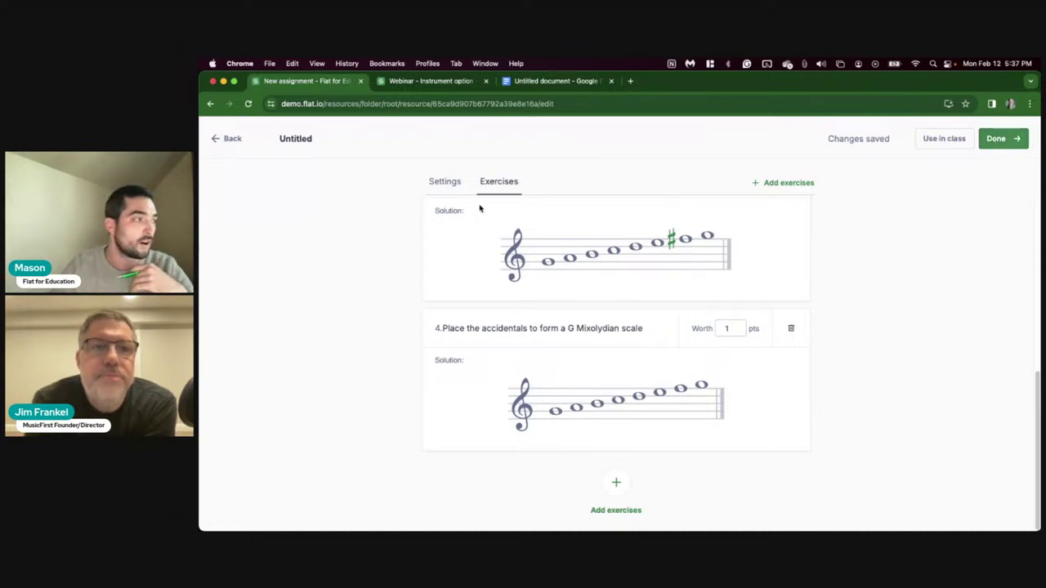
click(226, 139)
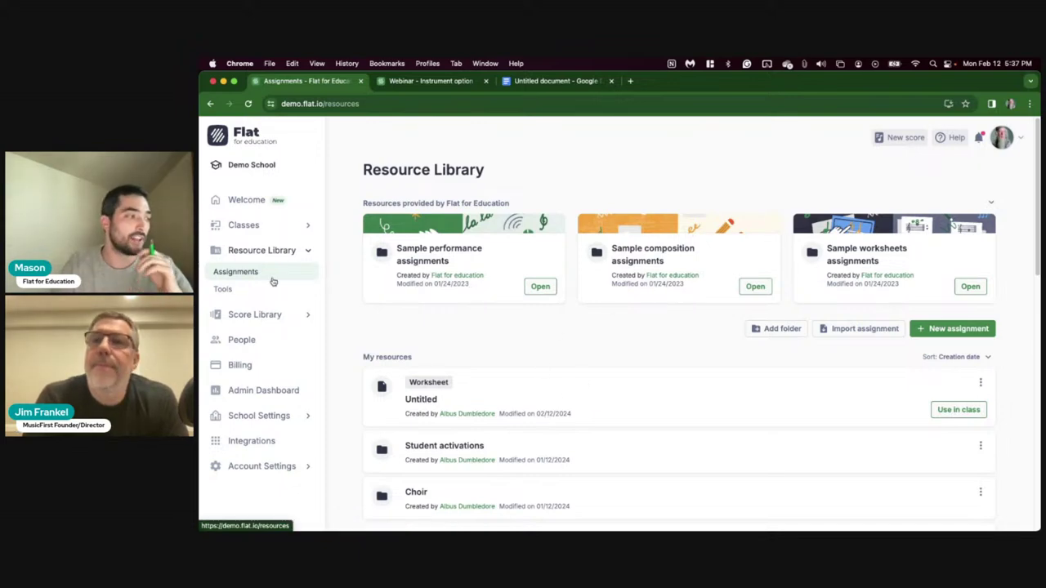
click(245, 226)
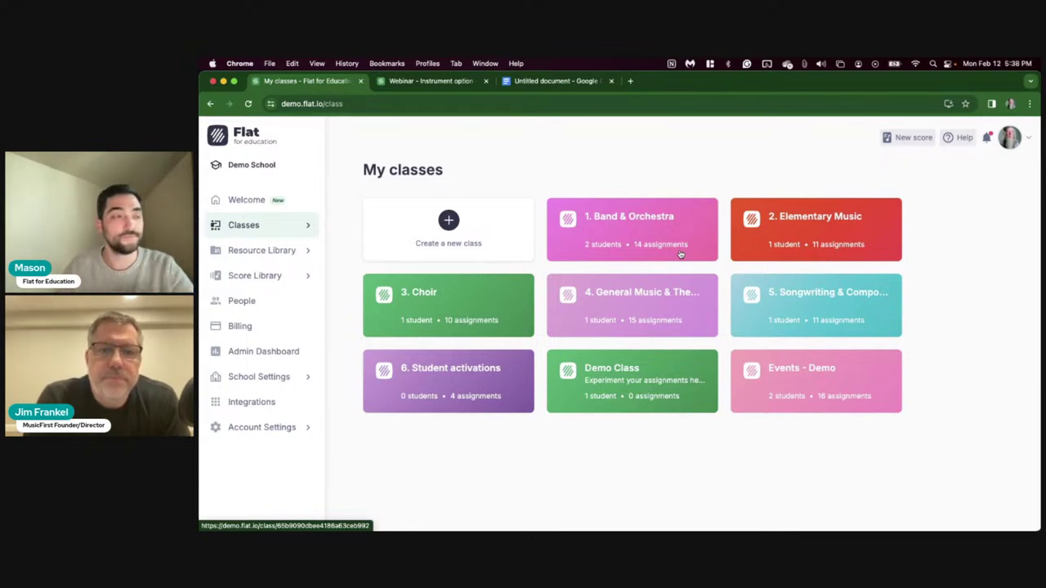
Step: Switch to the Google Docs document, return to the Music Snippet home and place the cursor below the existing snippet
click(534, 92)
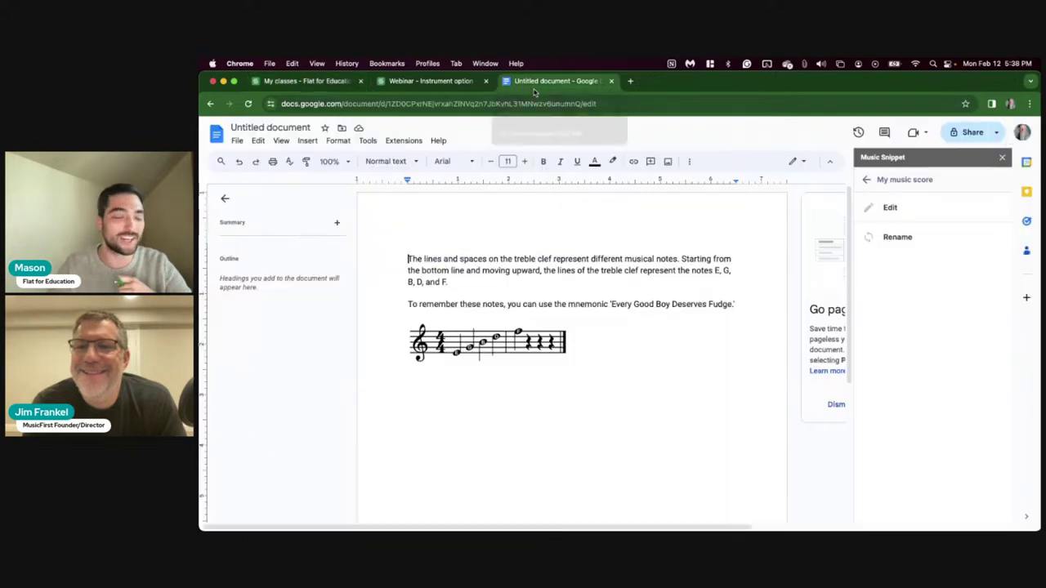
click(866, 179)
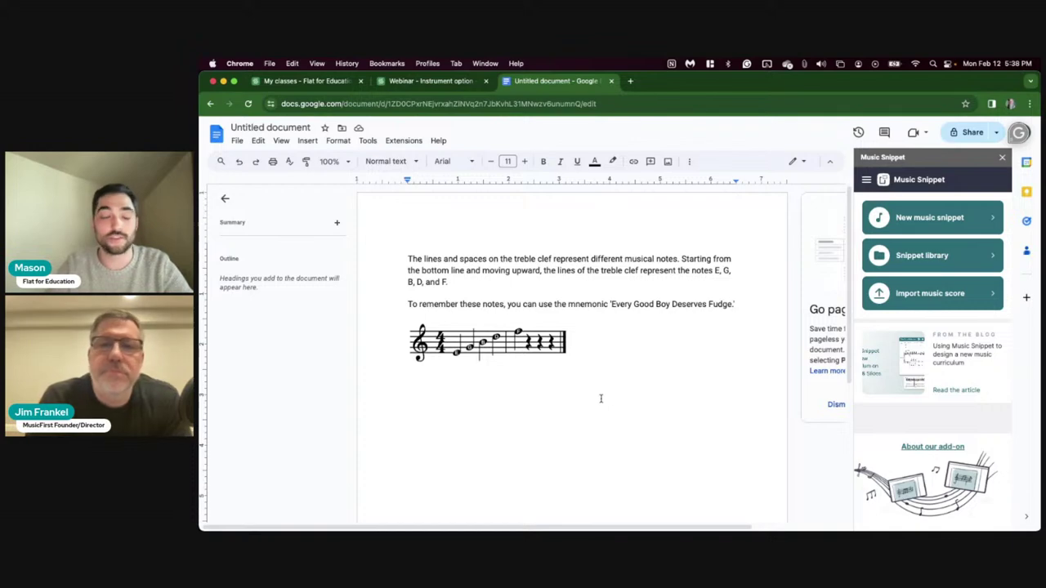
click(558, 435)
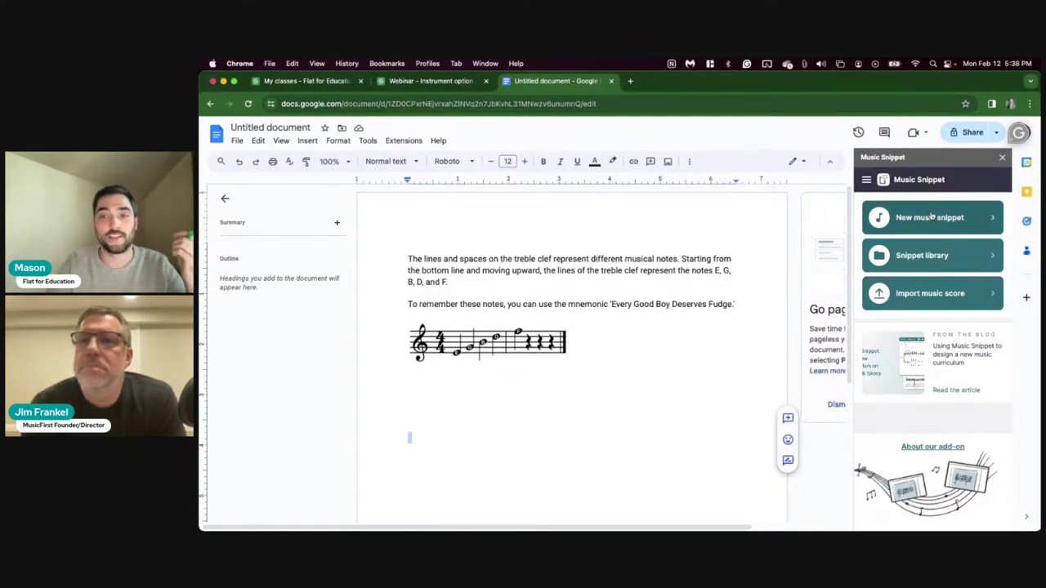
Step: Create a new single-staff music snippet and enter the quarter notes F, B, D and E in its first measure
click(932, 217)
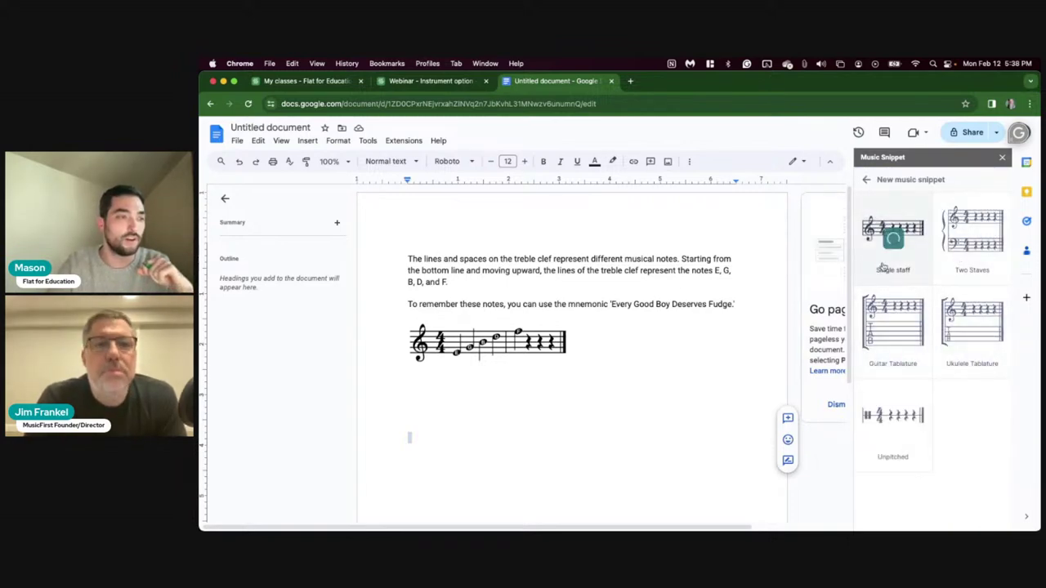
click(894, 233)
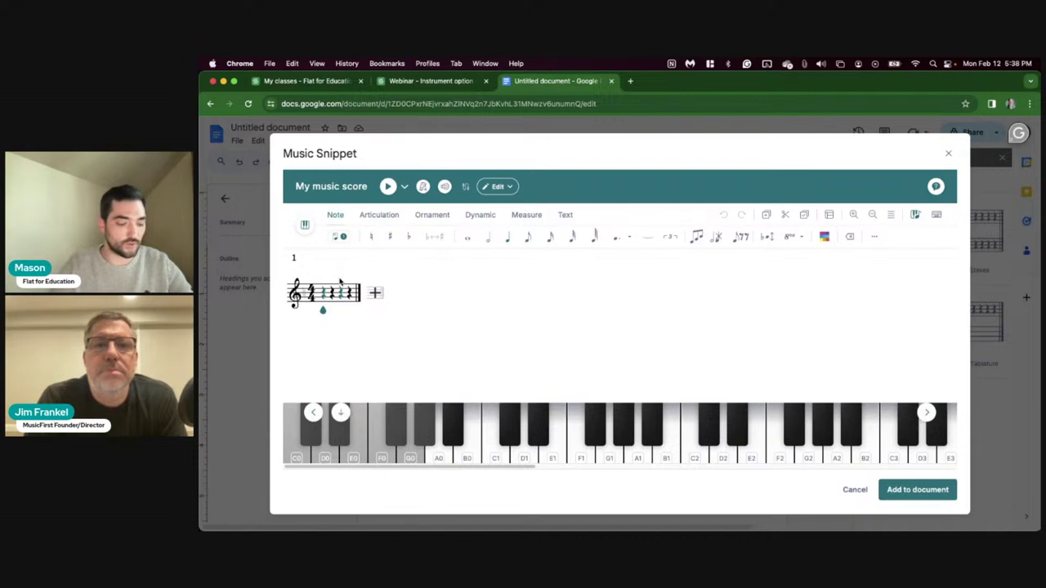
key(e)
key(g)
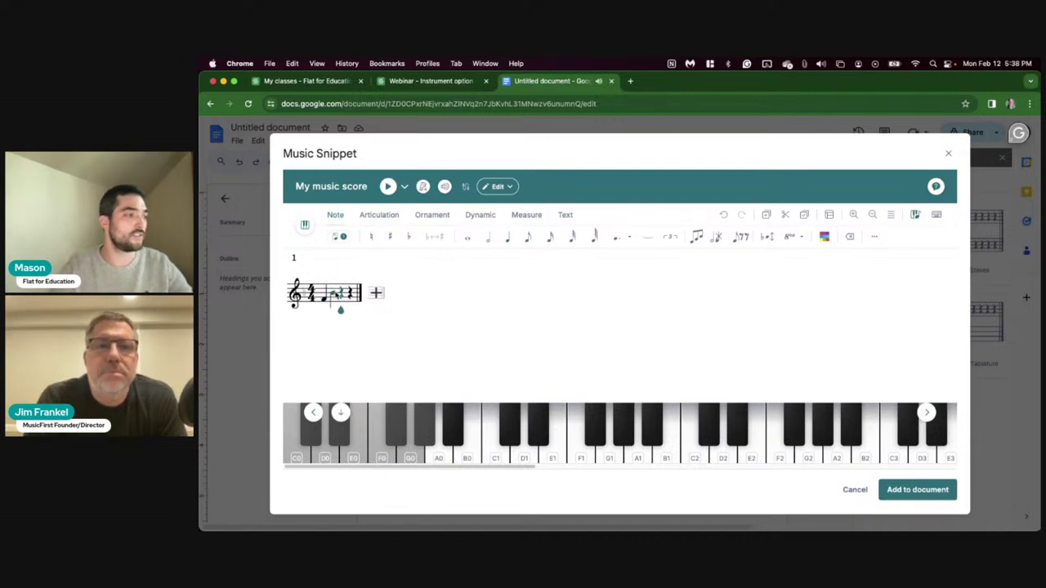
key(a)
key(c)
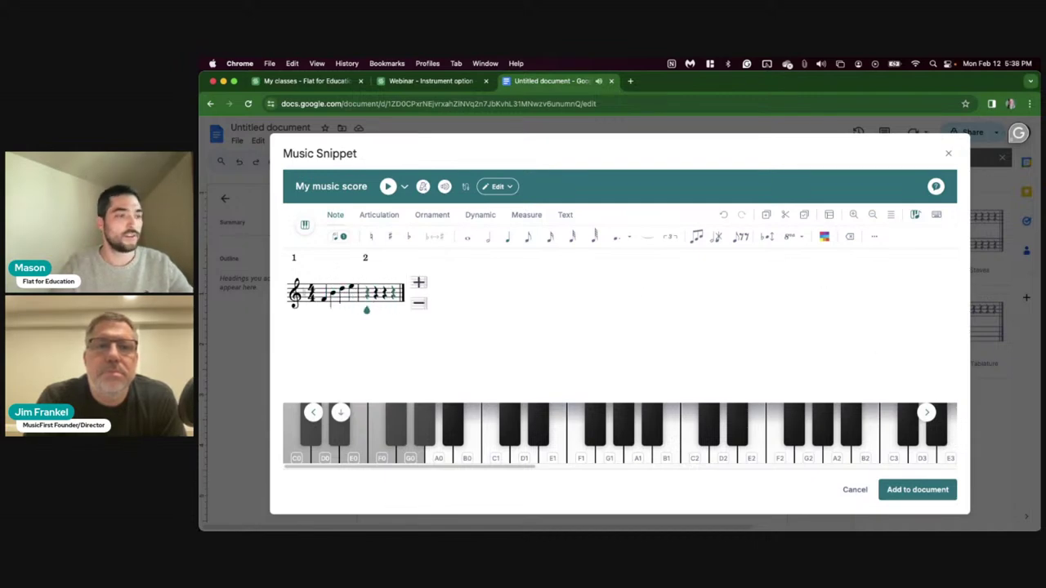
Step: Apply the Boomwhackers note head style to the snippet in its layout settings and save the layout
click(829, 215)
scroll(537, 357, down, 3)
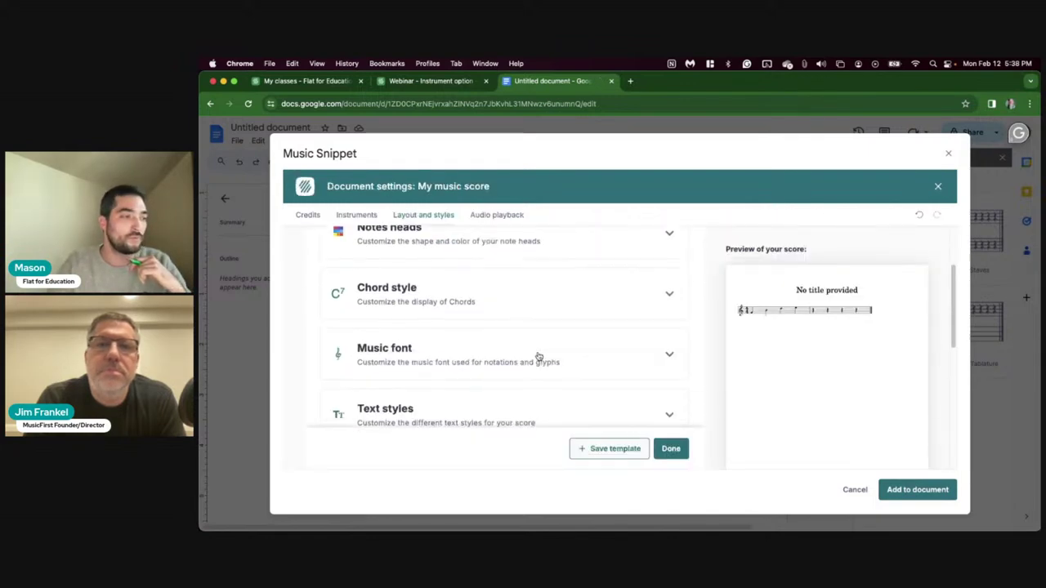
scroll(527, 335, up, 1)
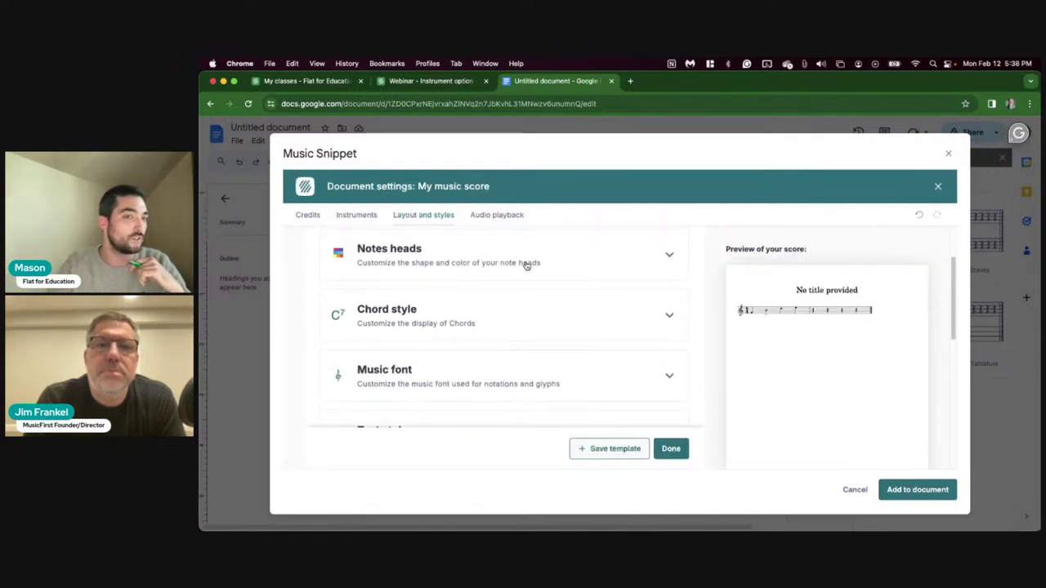
click(527, 266)
scroll(476, 327, down, 5)
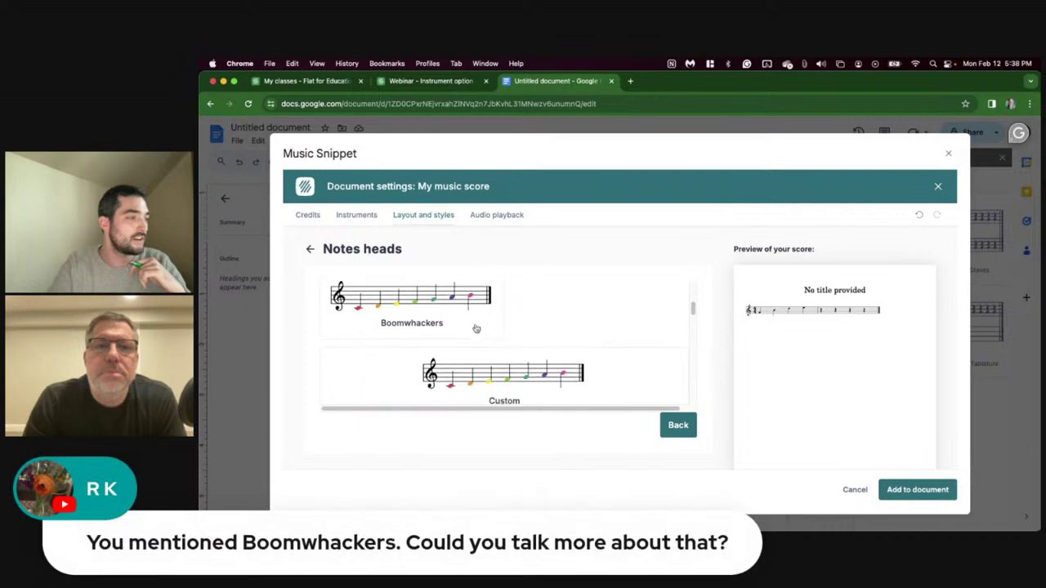
click(466, 308)
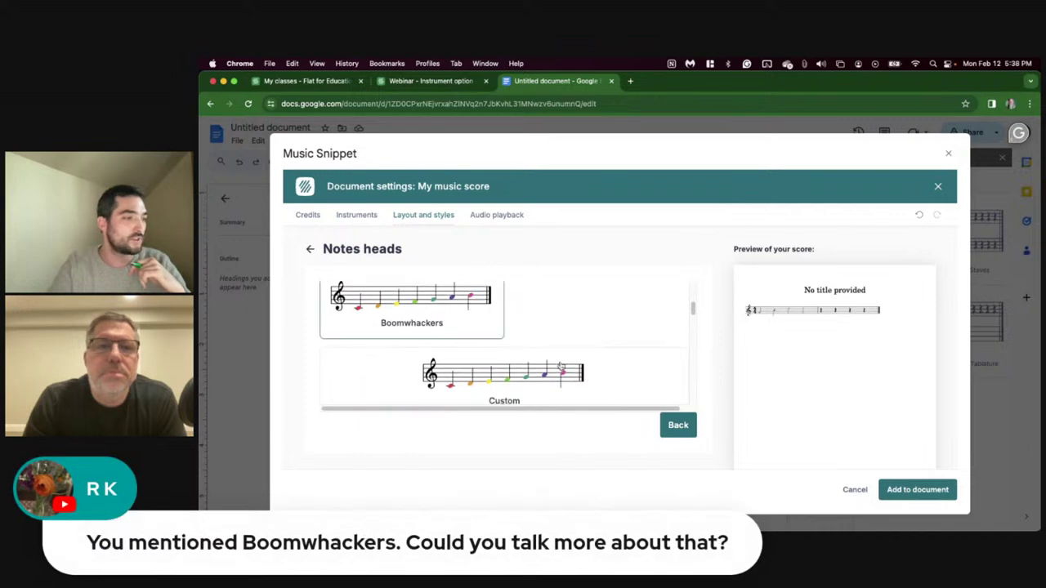
scroll(673, 390, up, 3)
click(678, 426)
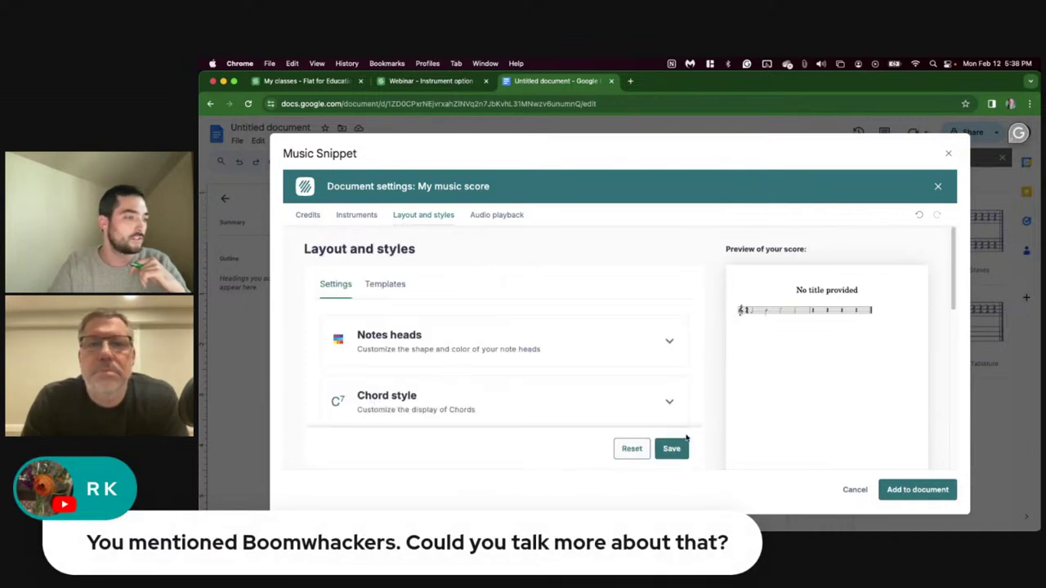
click(683, 445)
Step: Export measures 1 to 2 of the snippet in vertical layout at 6 inches wide into the document and check the inserted staff
click(922, 490)
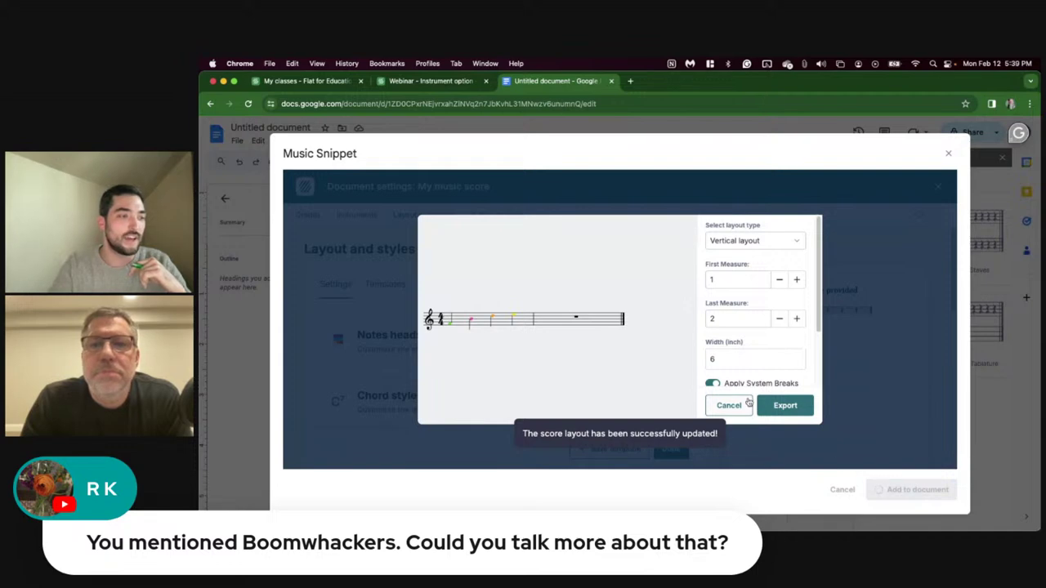
scroll(754, 314, down, 3)
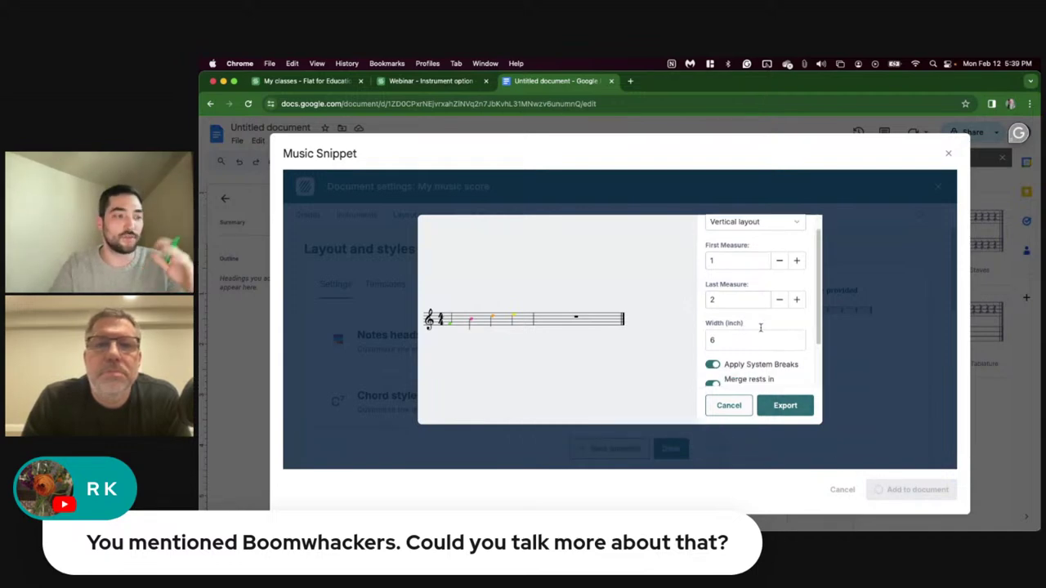
click(785, 406)
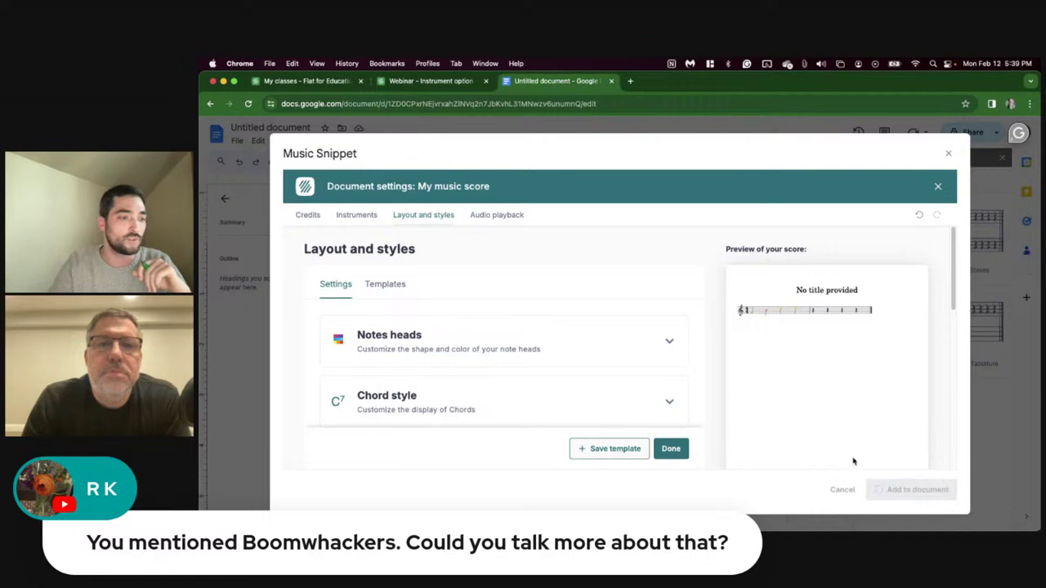
scroll(500, 360, down, 3)
click(581, 372)
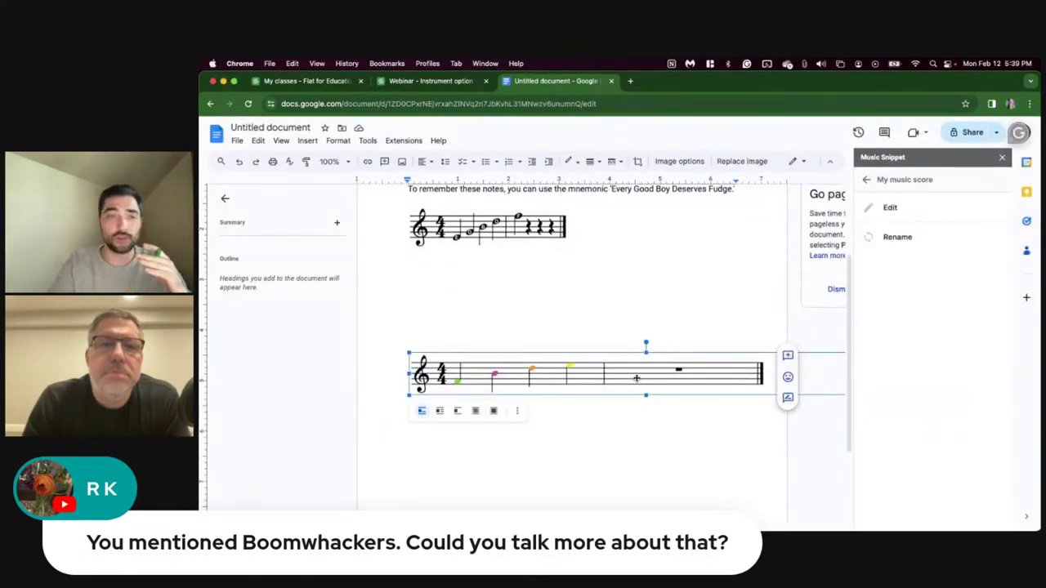
click(628, 264)
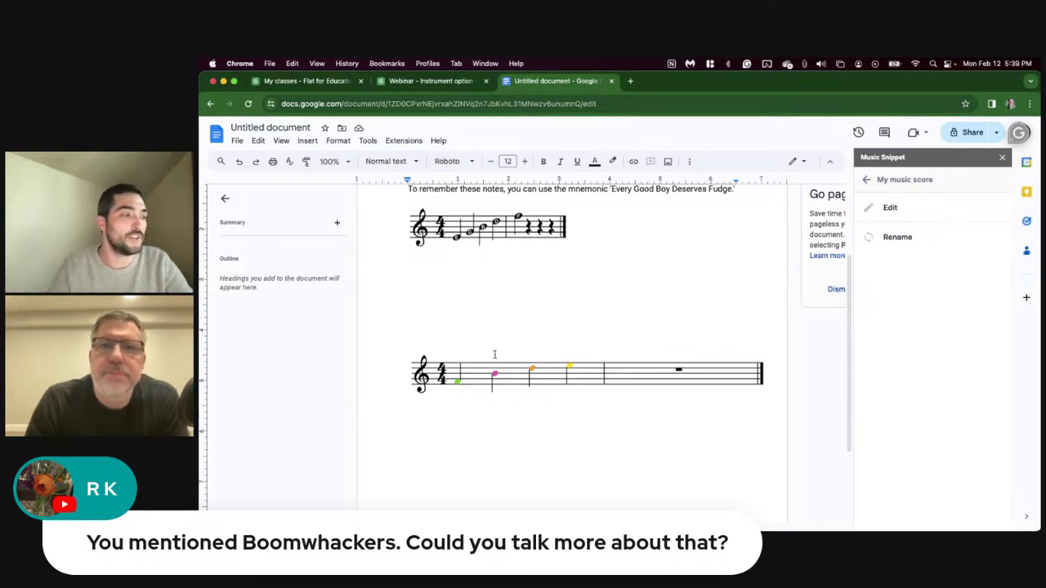
Step: Return to the Music Snippet home, switch back to Flat for Education and open the Score Library
click(867, 180)
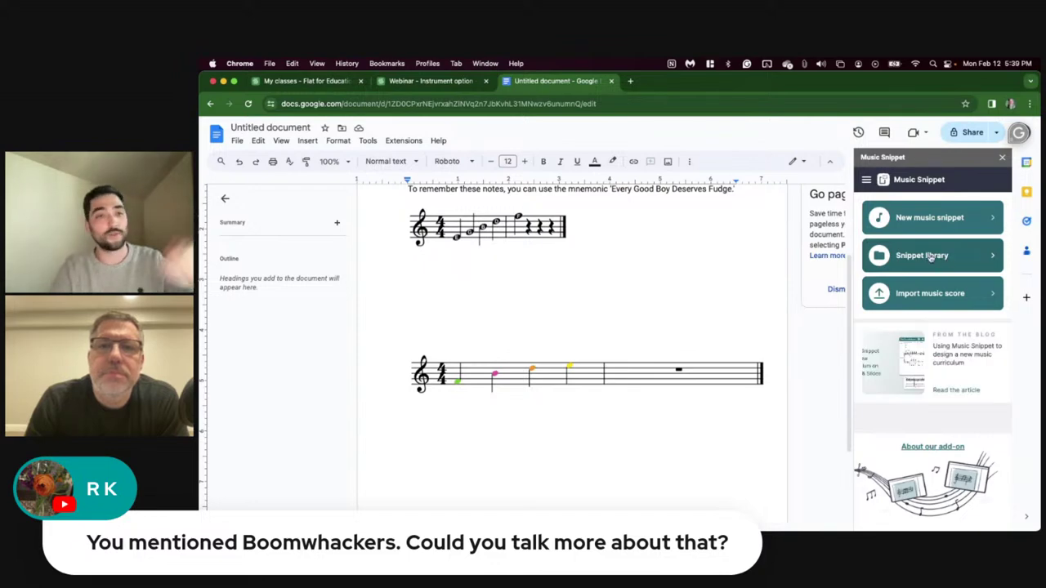
click(311, 82)
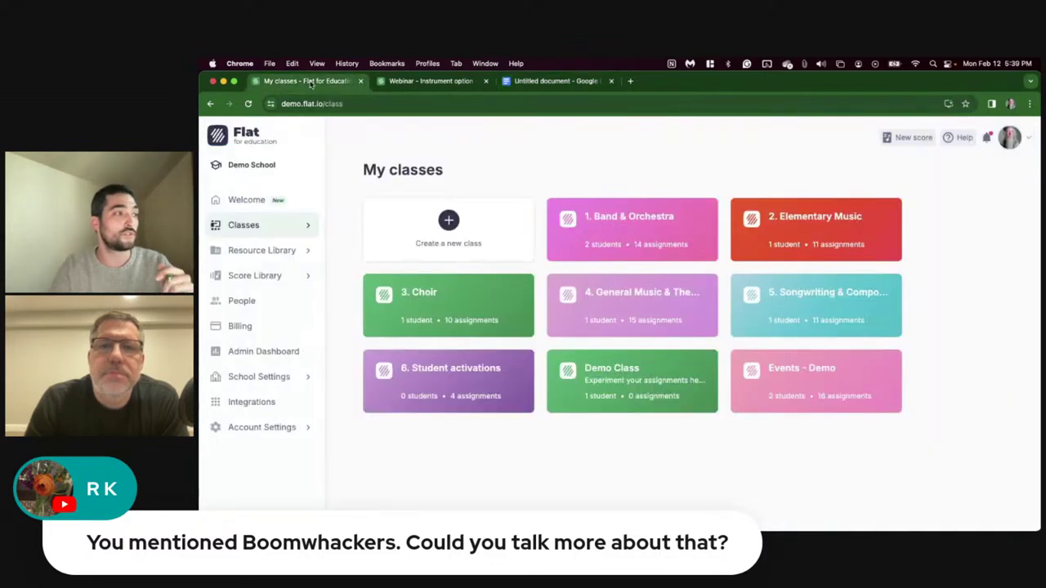
click(274, 274)
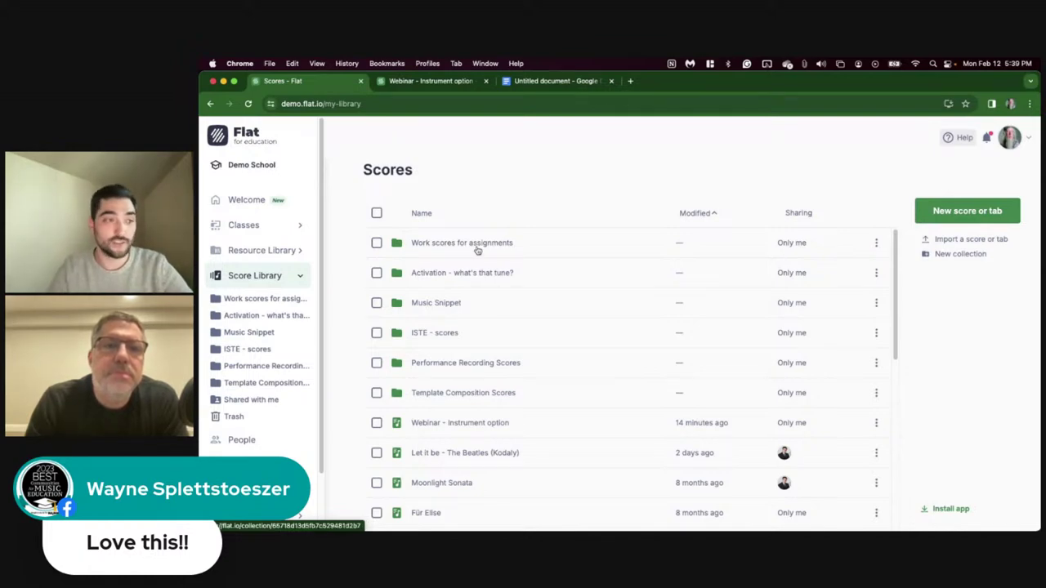
Step: Open the Integrations page in Flat for Education to show the available Google and Microsoft links
click(549, 81)
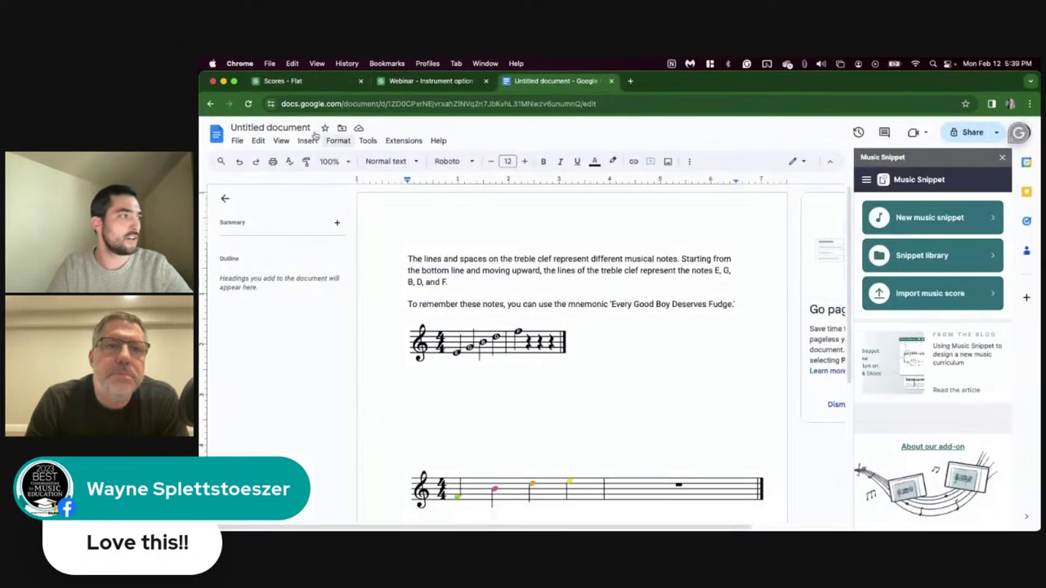
click(294, 81)
scroll(259, 326, down, 2)
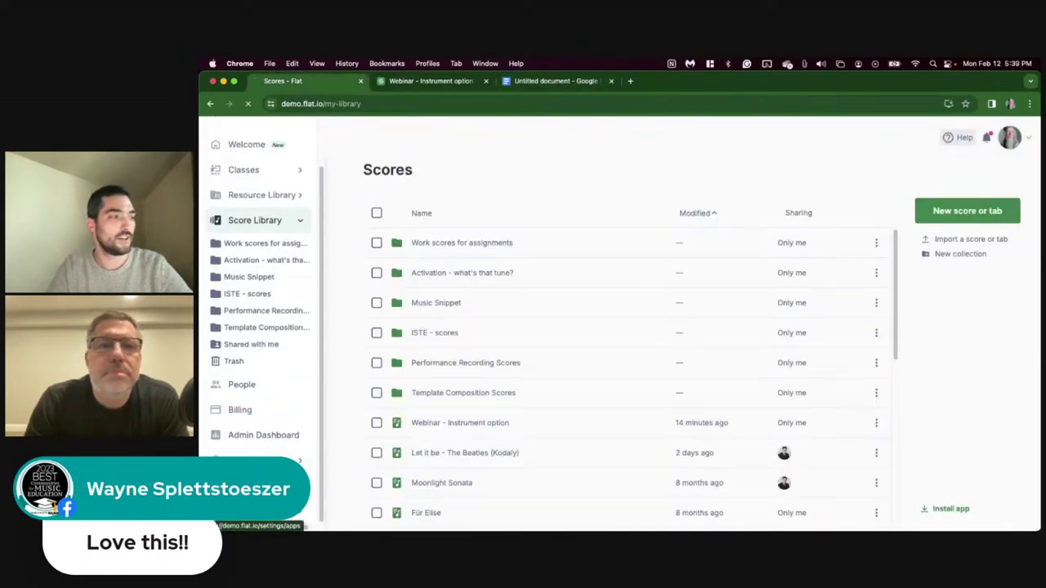
click(252, 485)
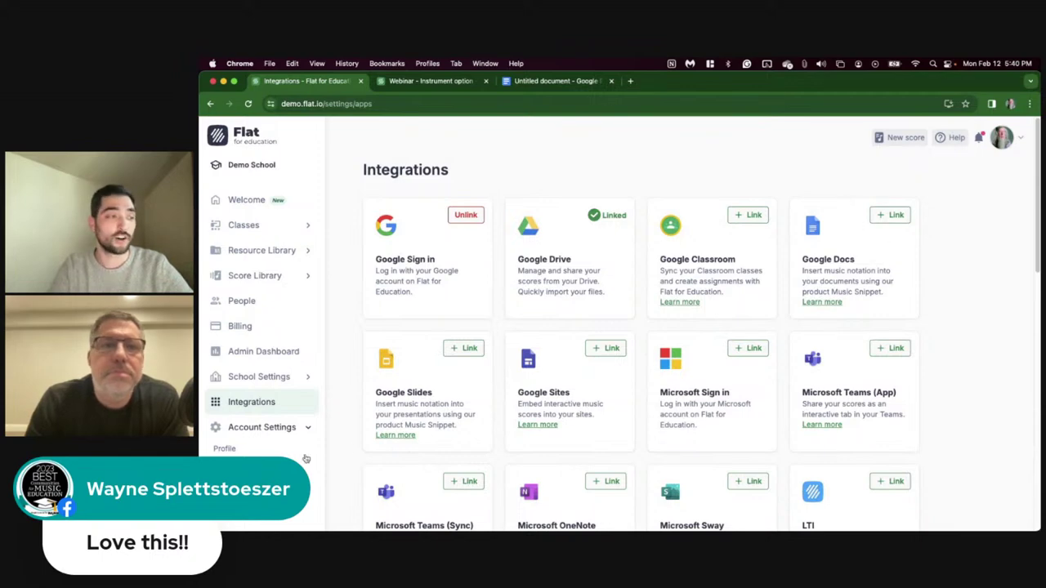
Step: Switch to the Google Docs document and review both inserted music staves
click(556, 80)
scroll(623, 436, down, 2)
scroll(623, 437, down, 2)
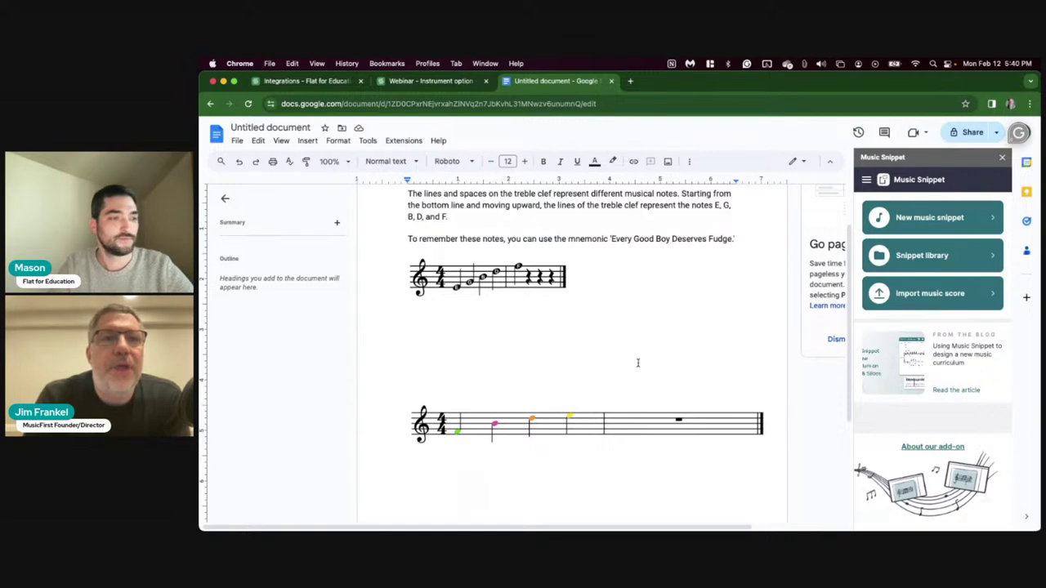
scroll(633, 365, up, 1)
scroll(630, 368, up, 2)
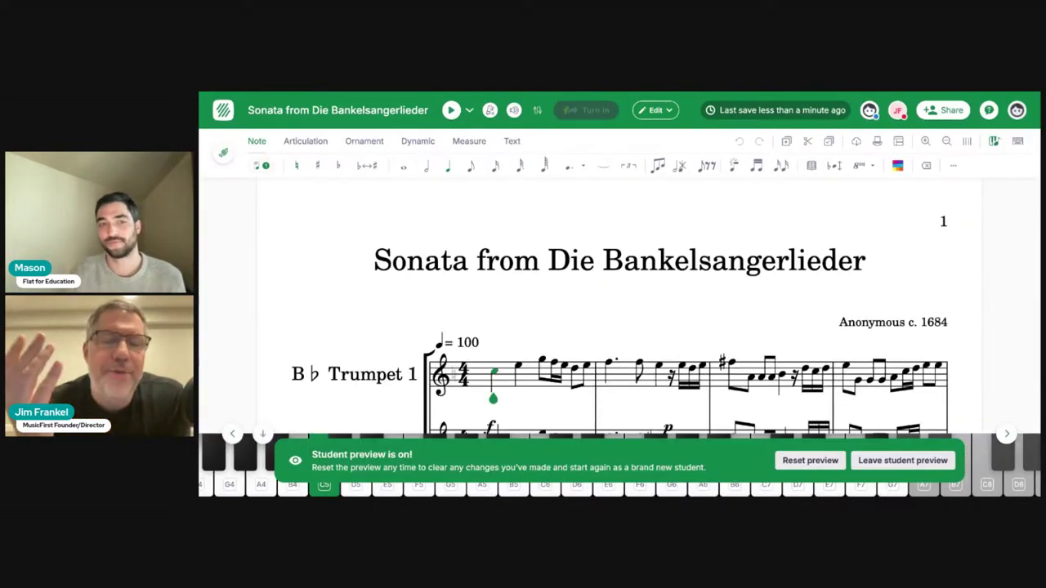
Step: Examine the Sonata from Die Bankelsangerlieder score and its export formats in student preview, and leave the preview
scroll(550, 276, down, 1)
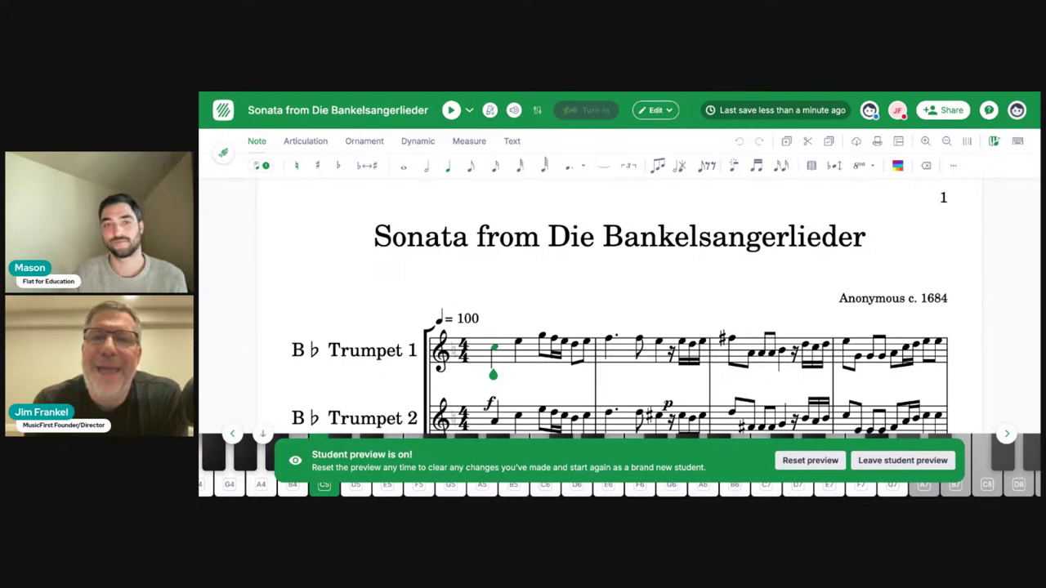
scroll(603, 311, down, 5)
scroll(603, 310, up, 3)
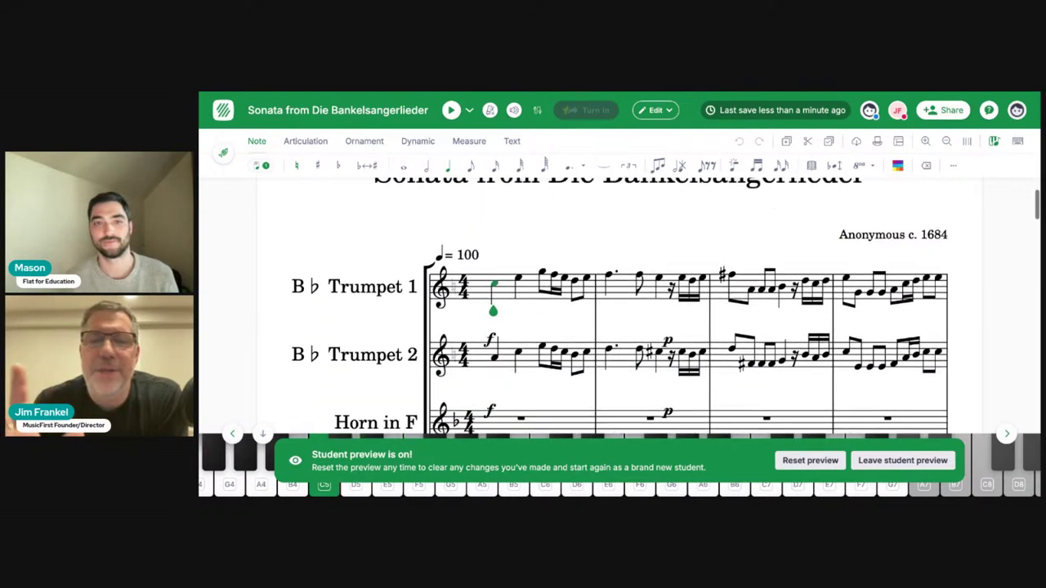
scroll(726, 199, up, 3)
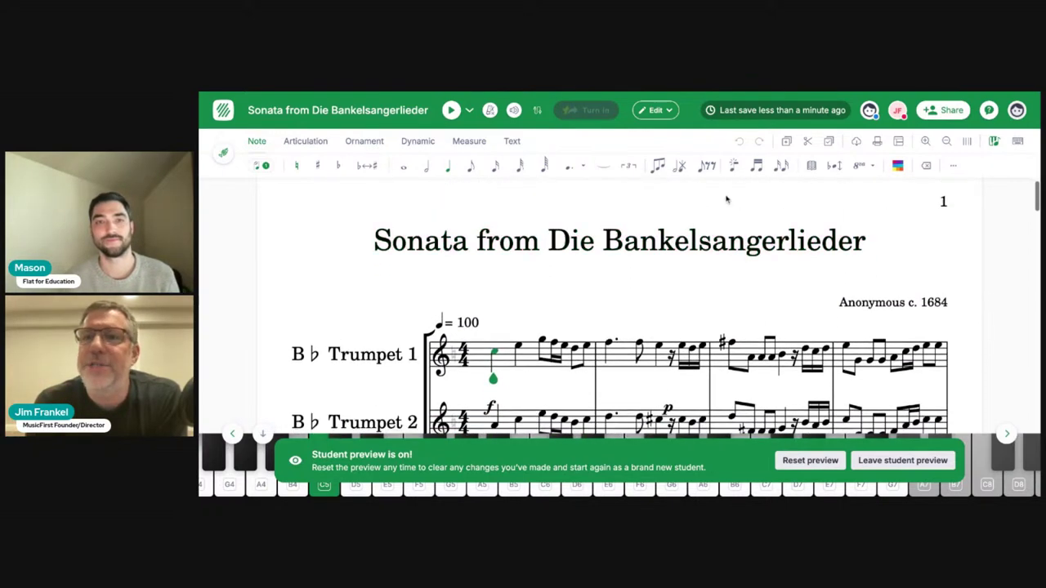
click(858, 142)
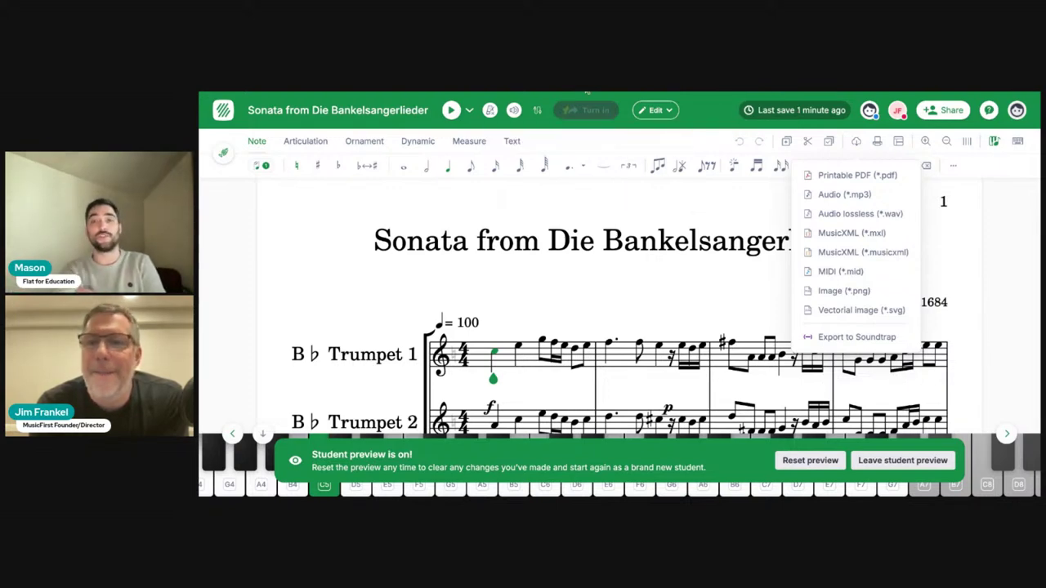
click(891, 462)
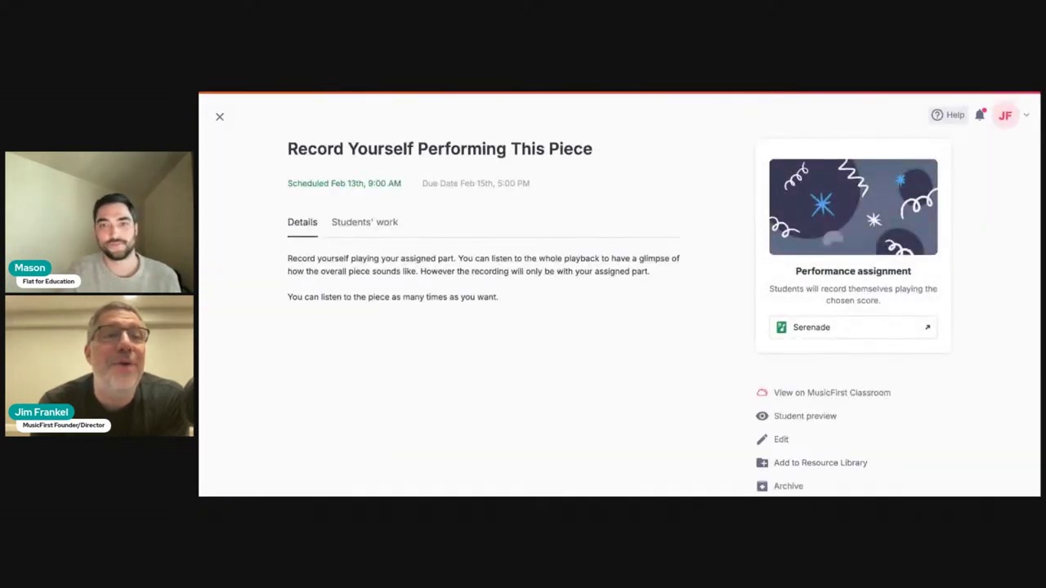
Step: Leave the performance assignment and open Sonata from Die Bankelsangerlieder from the Score Library
click(219, 116)
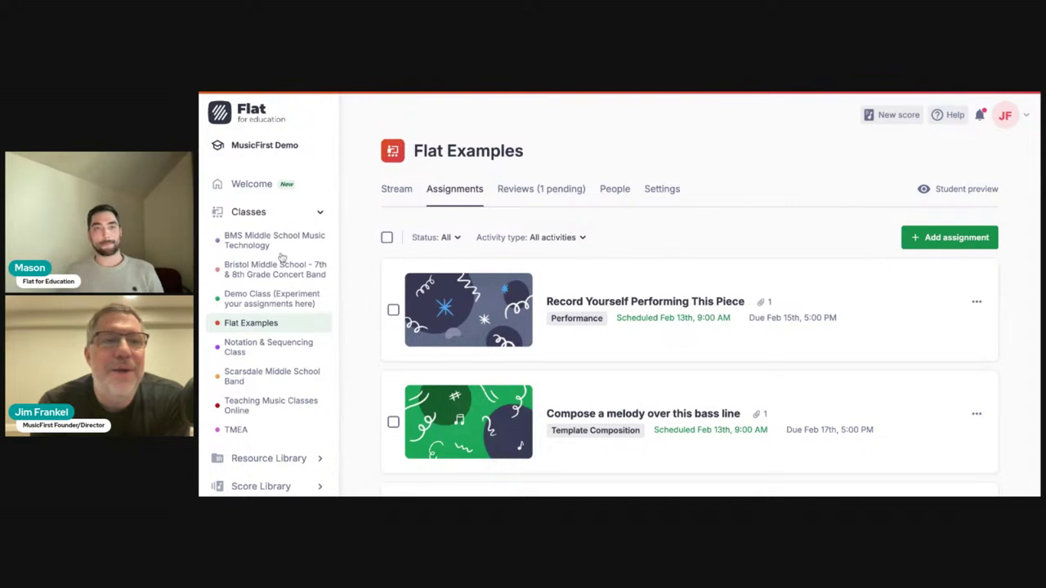
click(270, 296)
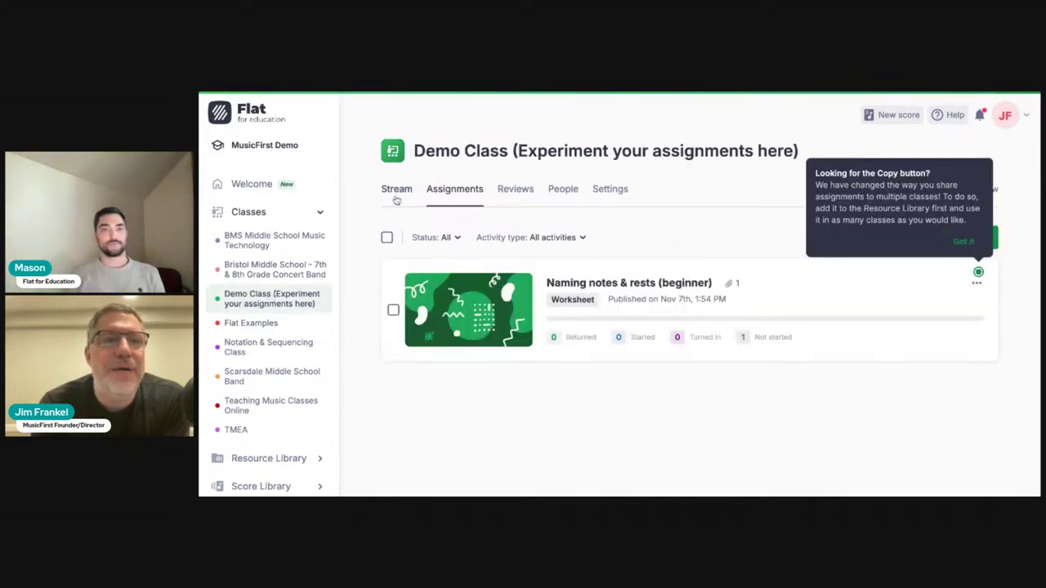
scroll(271, 304, down, 1)
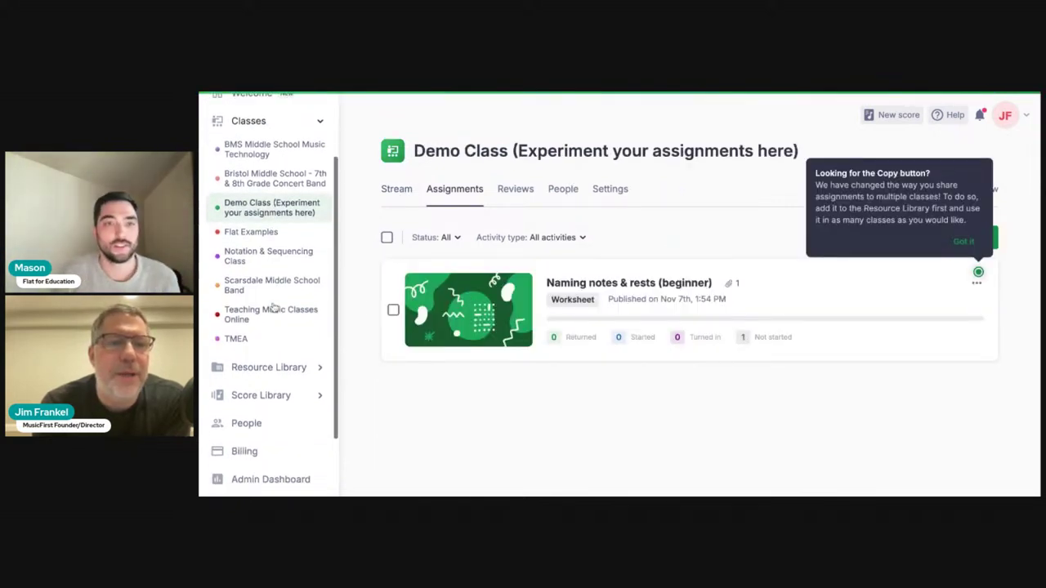
click(261, 396)
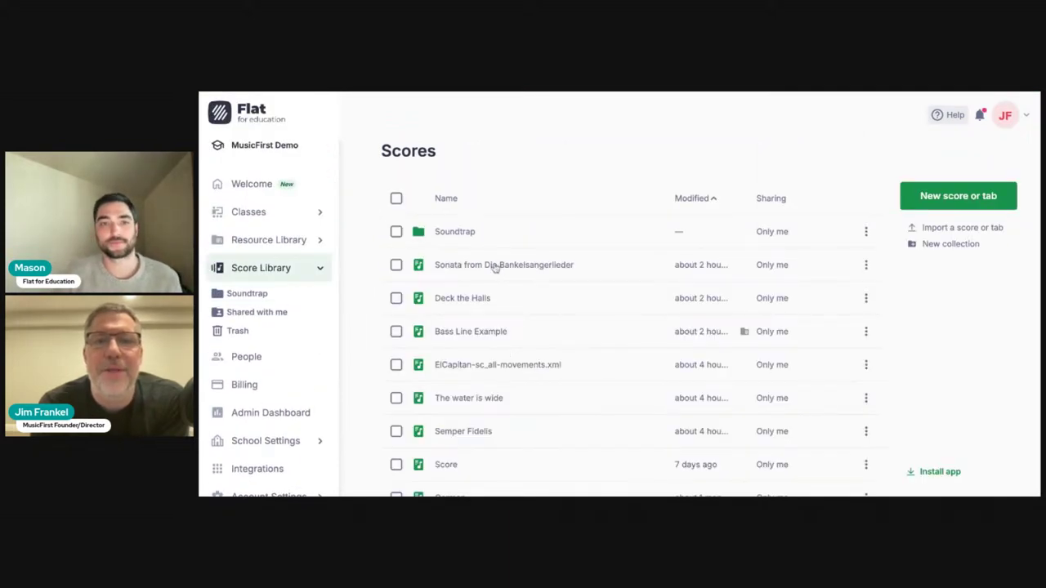
click(495, 268)
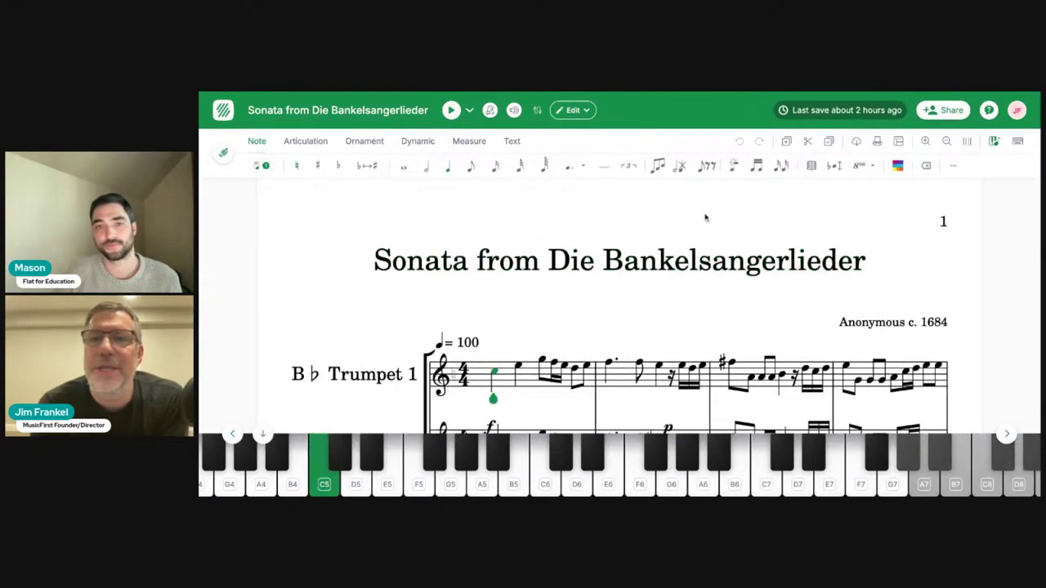
Step: Export the Sonata from Die Bankelsangerlieder score to PracticeFirst
click(858, 141)
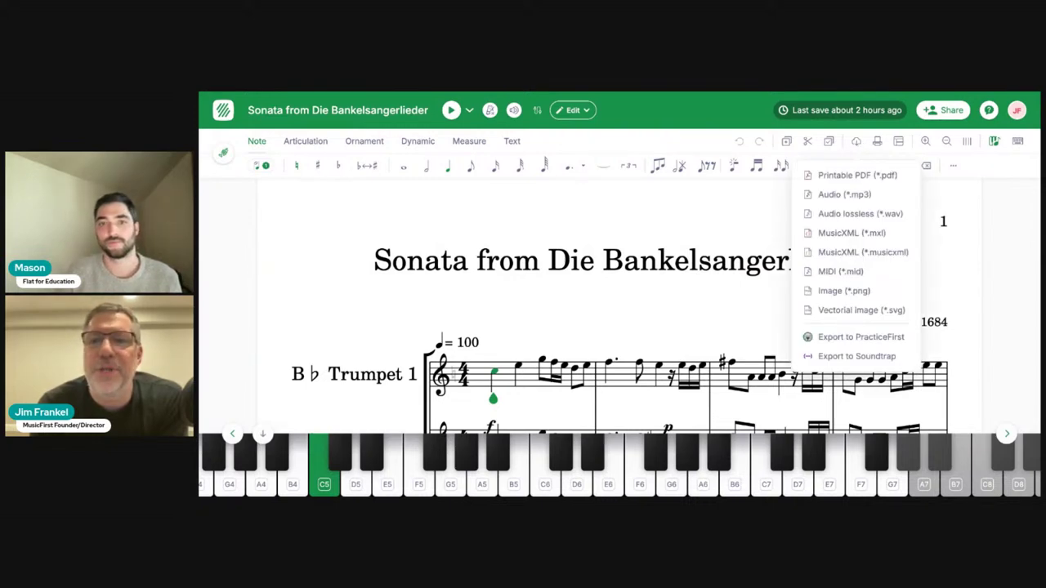
click(848, 338)
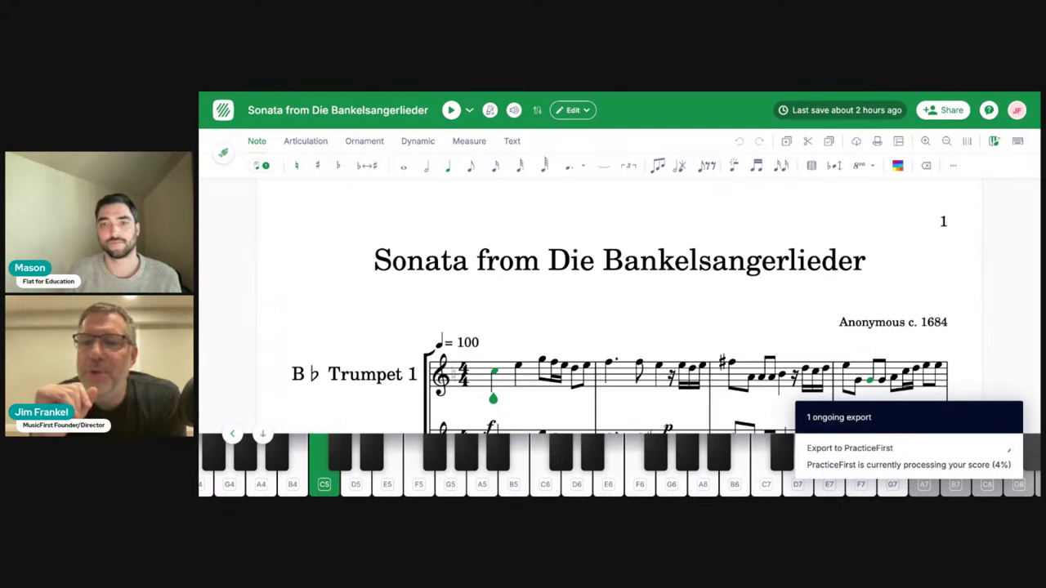
click(855, 141)
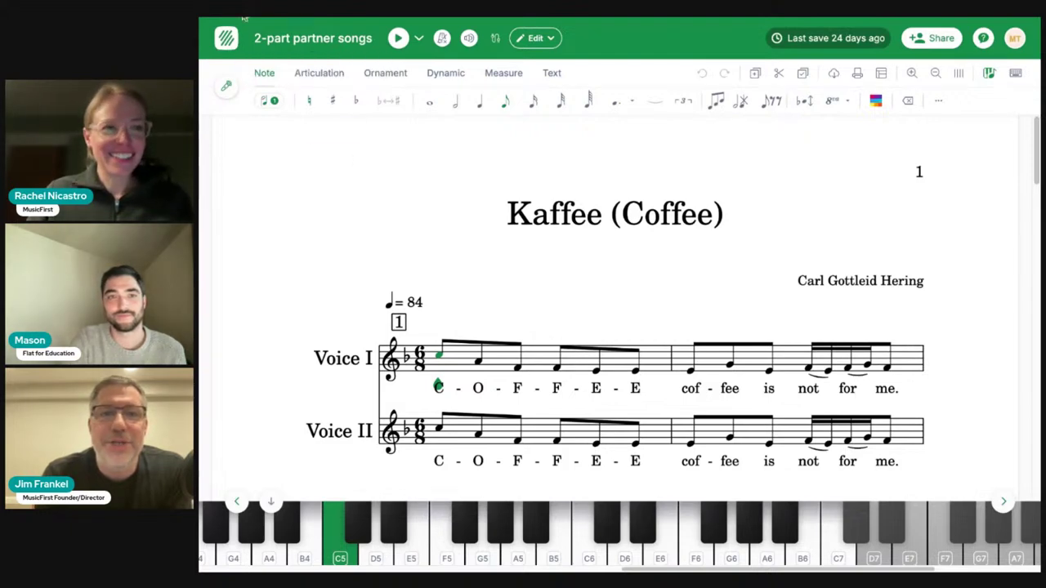
Step: Export the 2-part partner songs score to PracticeFirst and save its exercise details
click(835, 75)
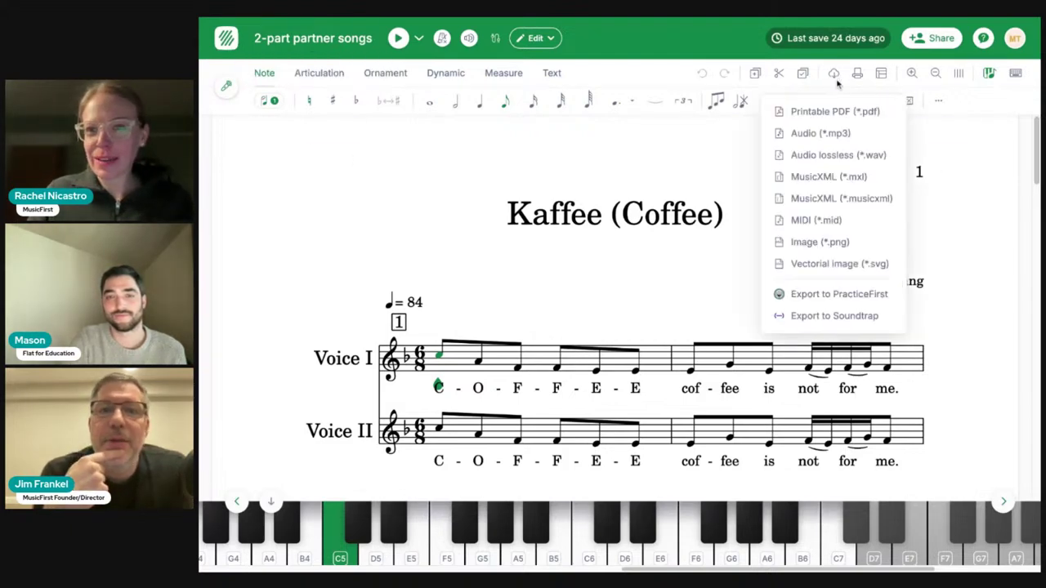
click(802, 296)
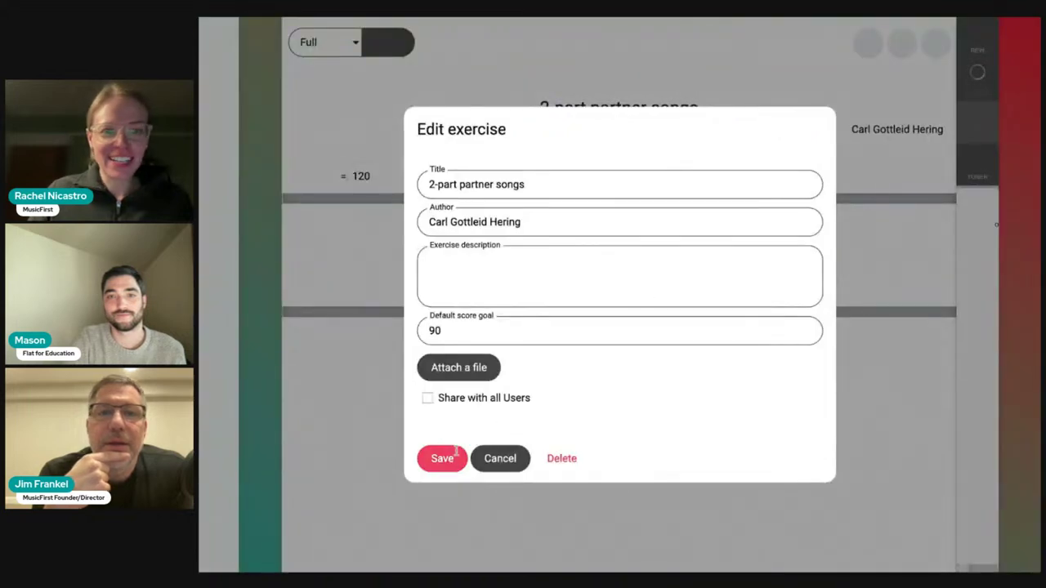
click(442, 459)
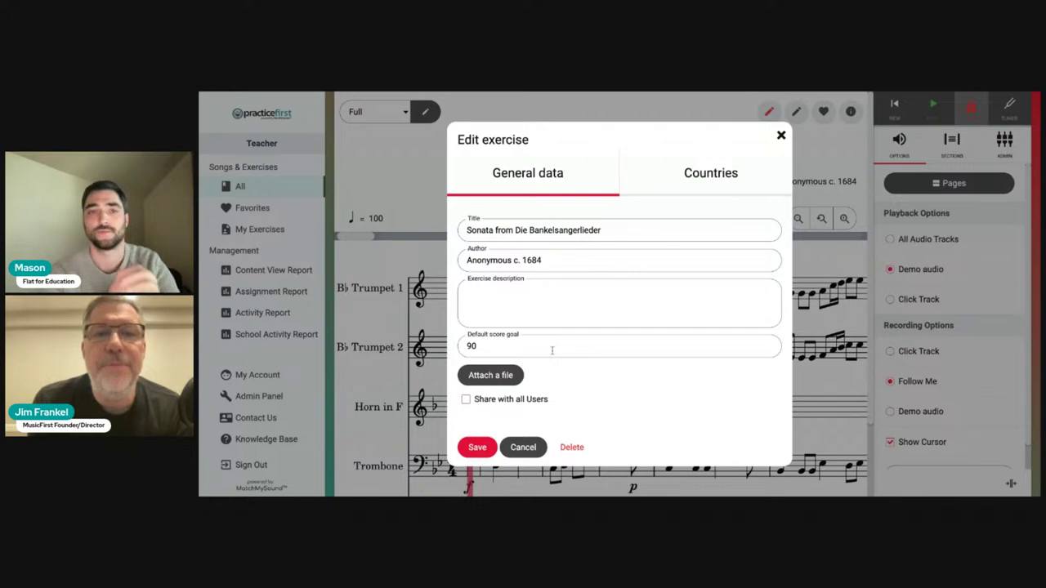
Step: Save the Sonata from Die Bankelsangerlieder exercise in PracticeFirst and display only the Tuba part
click(478, 448)
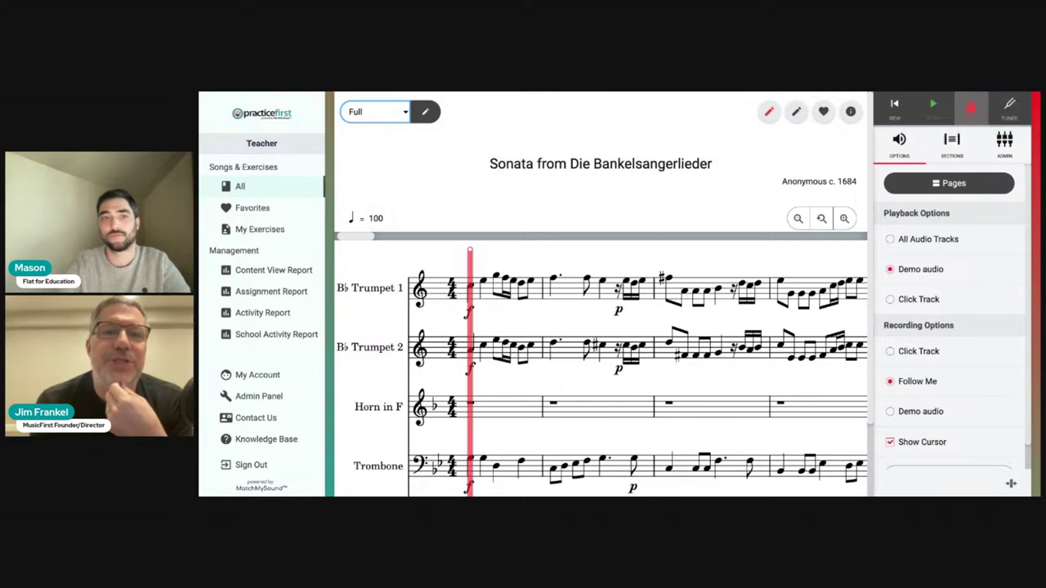
key(Return)
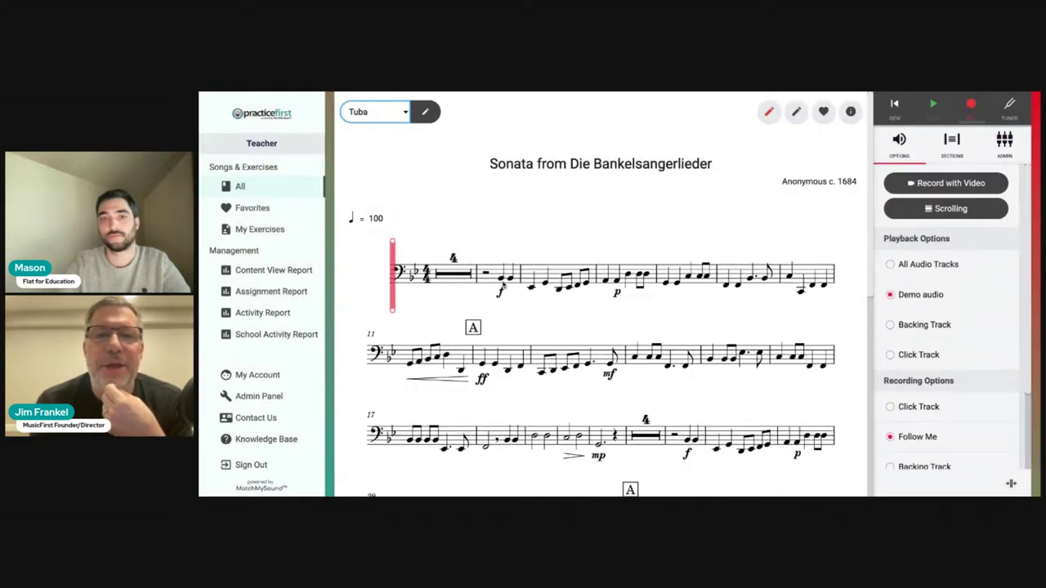
Step: Play a few measures of the Tuba part, pause it and look through the rest of the part
click(933, 105)
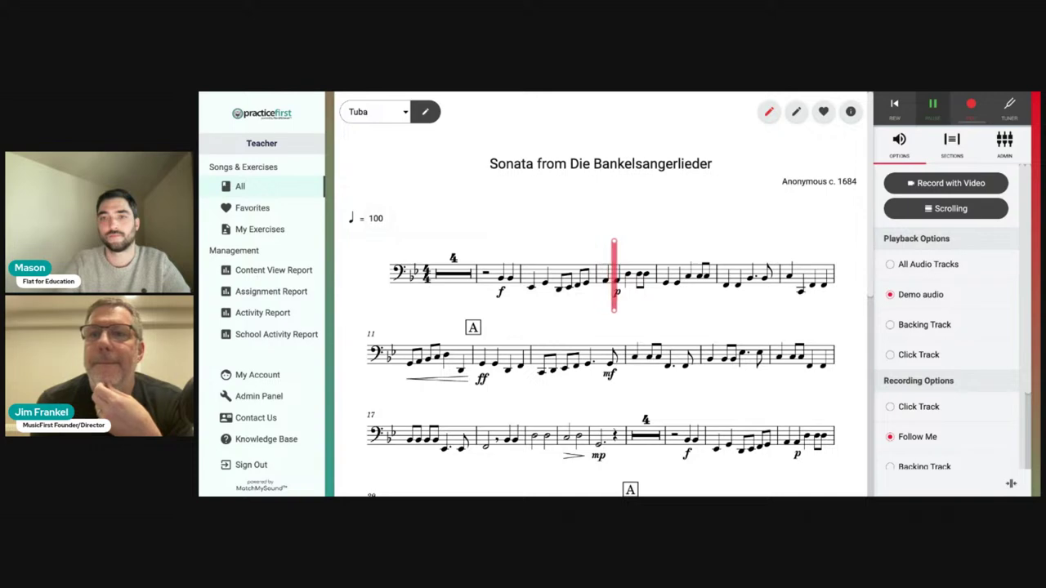
click(933, 104)
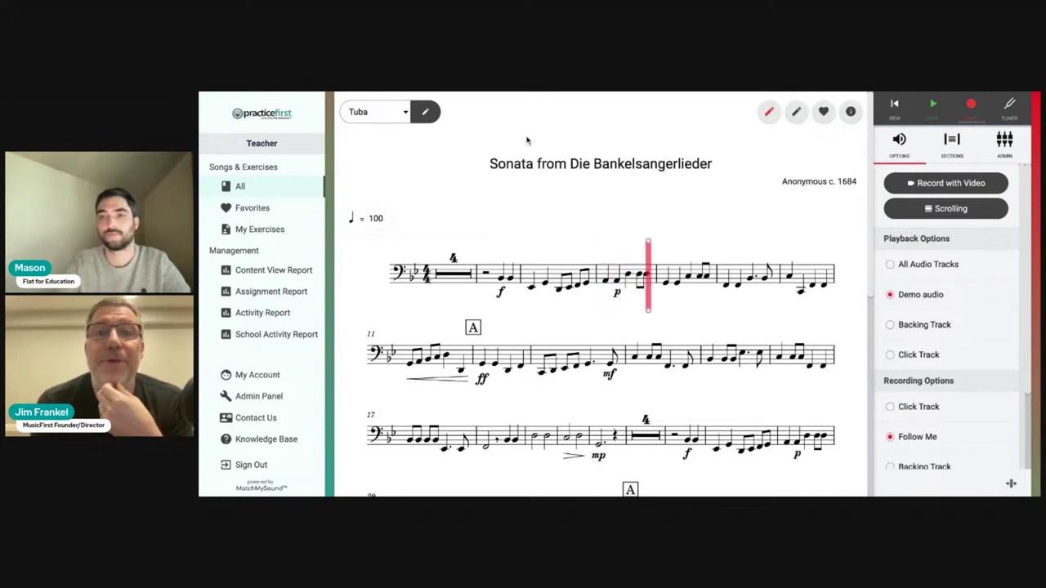
scroll(546, 296, down, 3)
scroll(548, 304, down, 2)
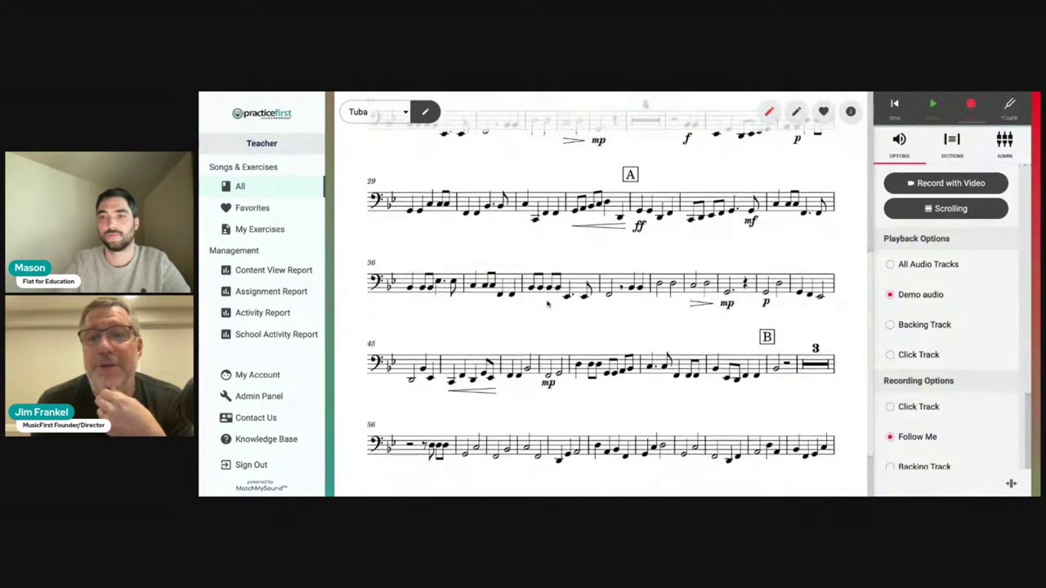
scroll(548, 304, up, 5)
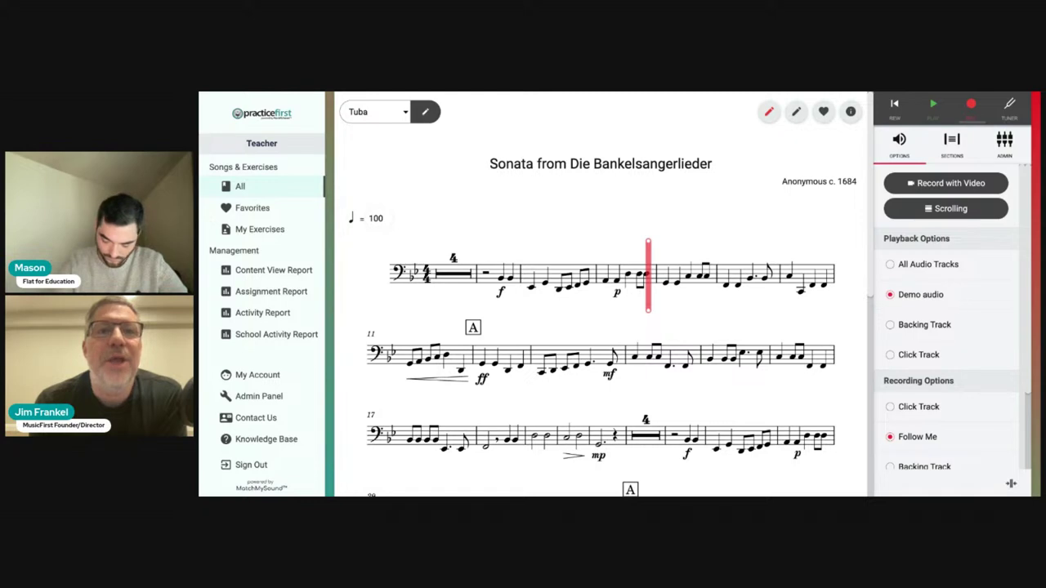
Step: Switch to MusicFirst Classroom and launch Flat for Education from its software list
key(alt+Tab)
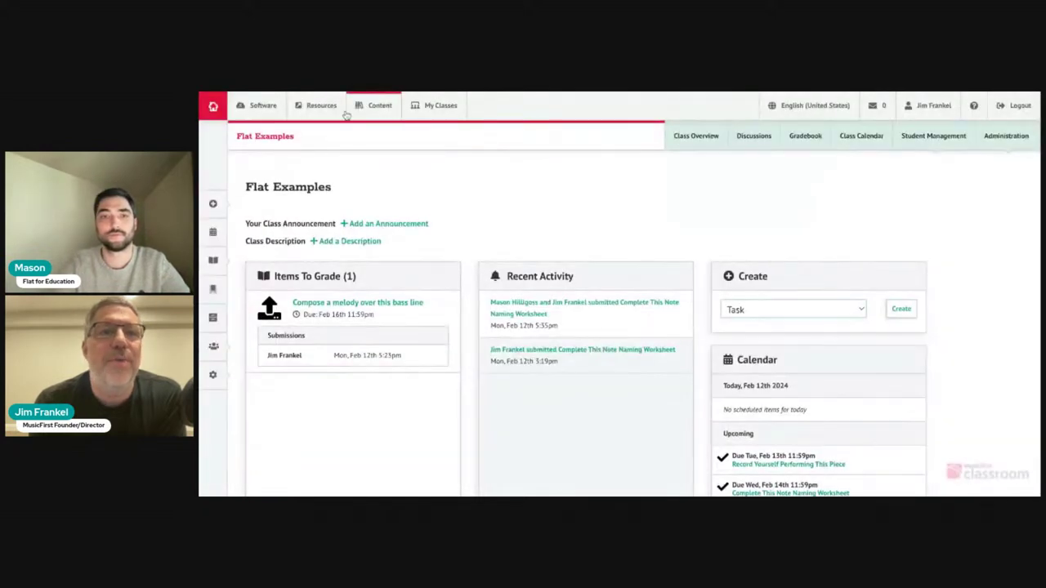
click(263, 106)
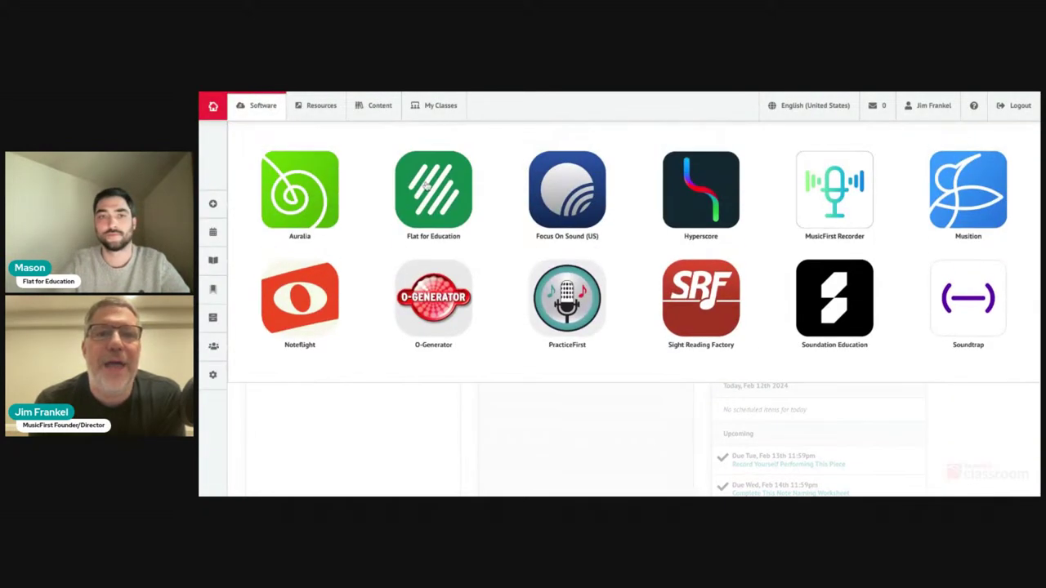
click(430, 187)
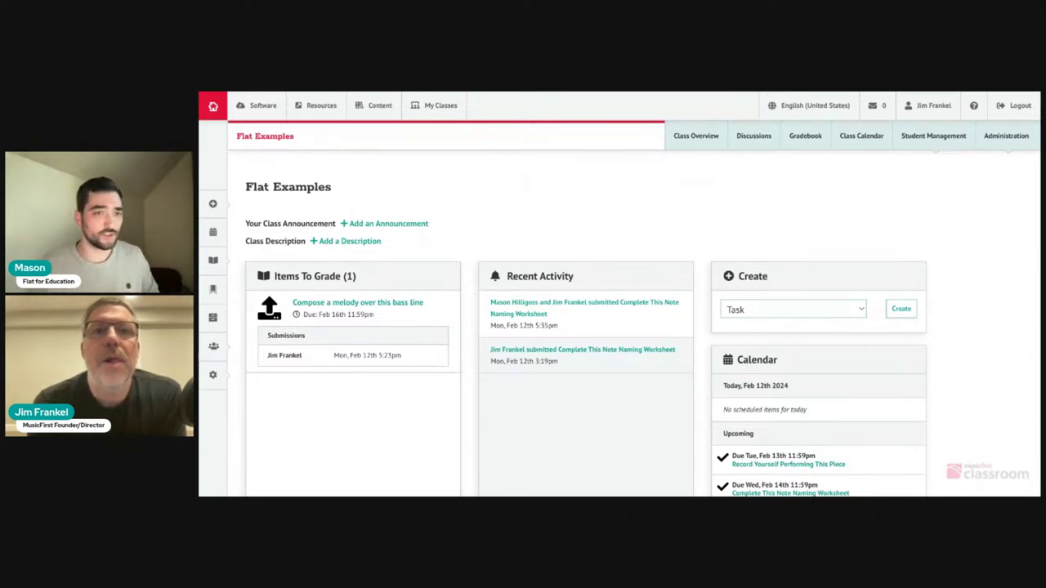
Step: Switch to the Bass Line Example score, export it to Soundtrap and briefly play the imported track
key(alt+Tab)
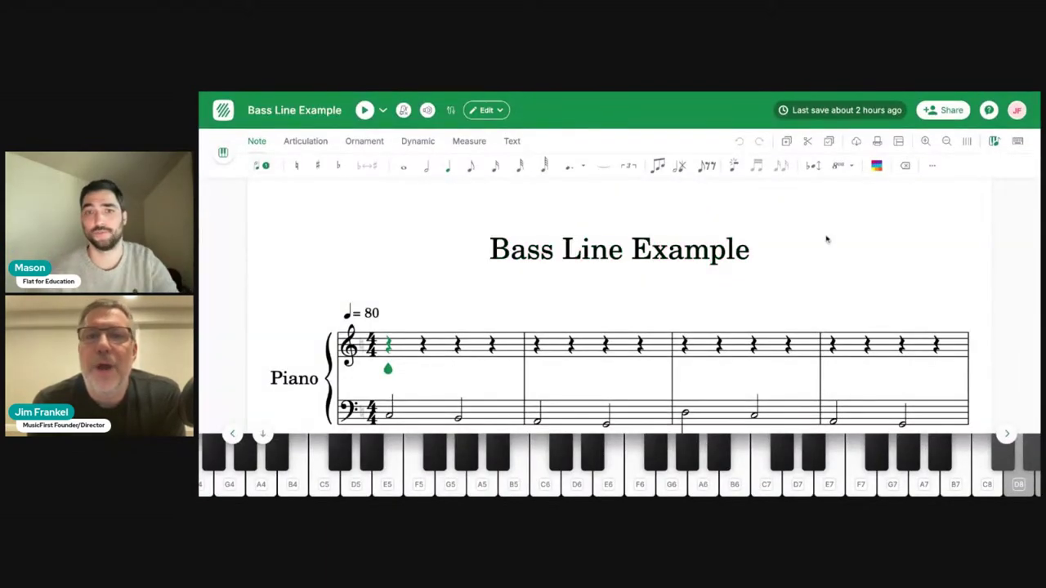
scroll(827, 239, down, 5)
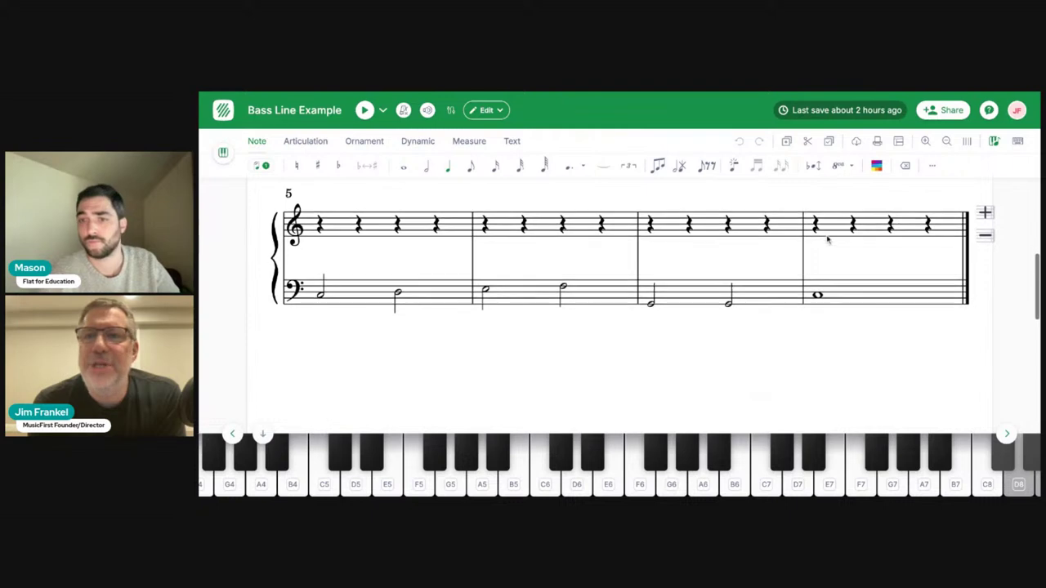
scroll(826, 238, up, 5)
click(857, 140)
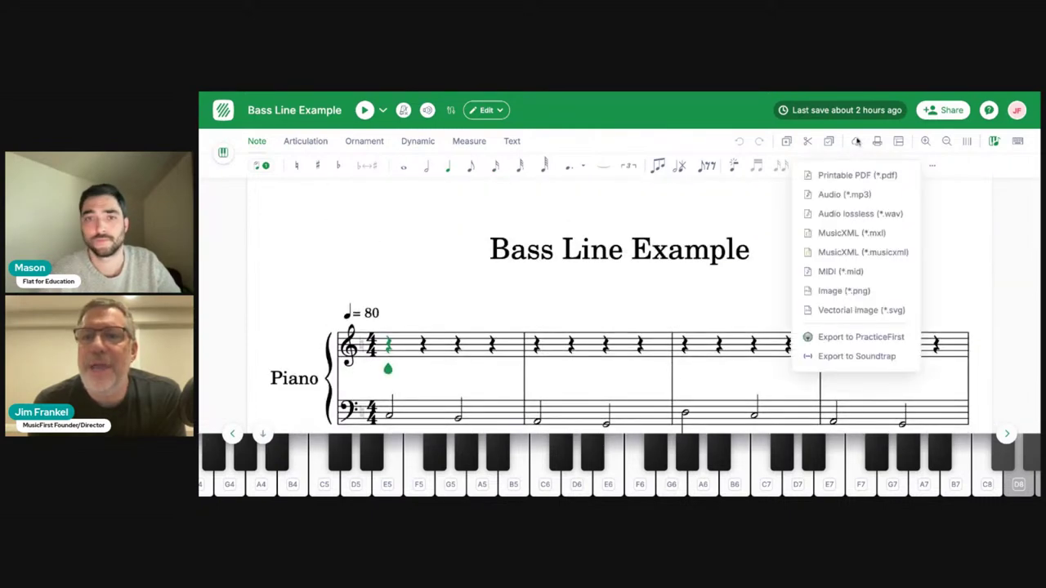
click(837, 357)
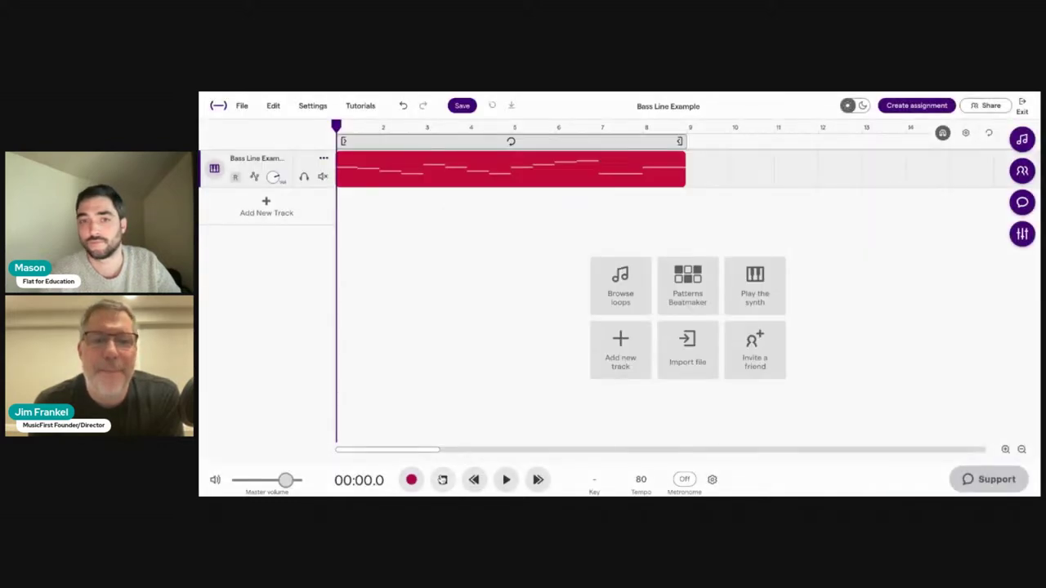
click(504, 480)
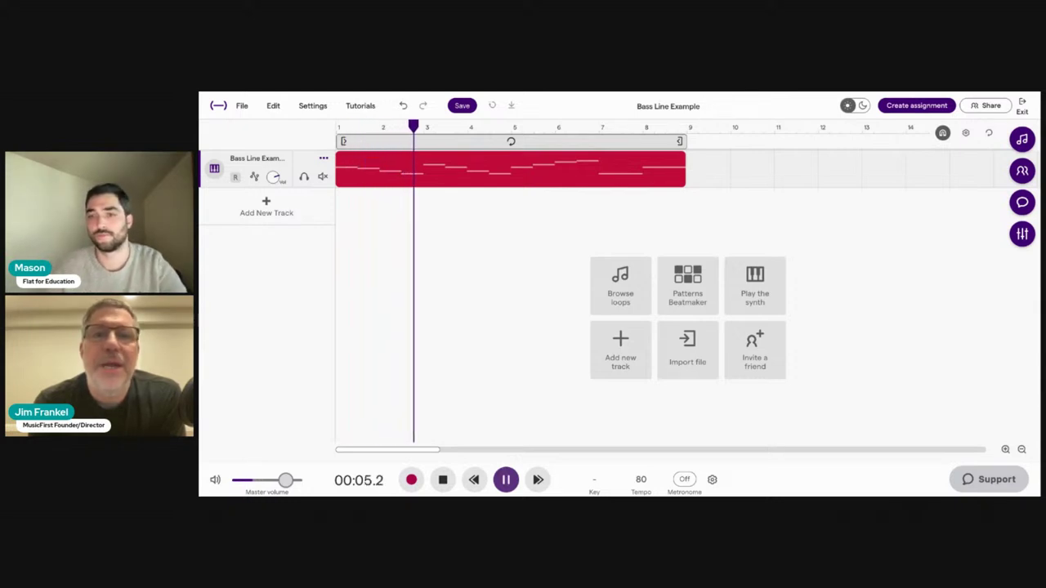
key(space)
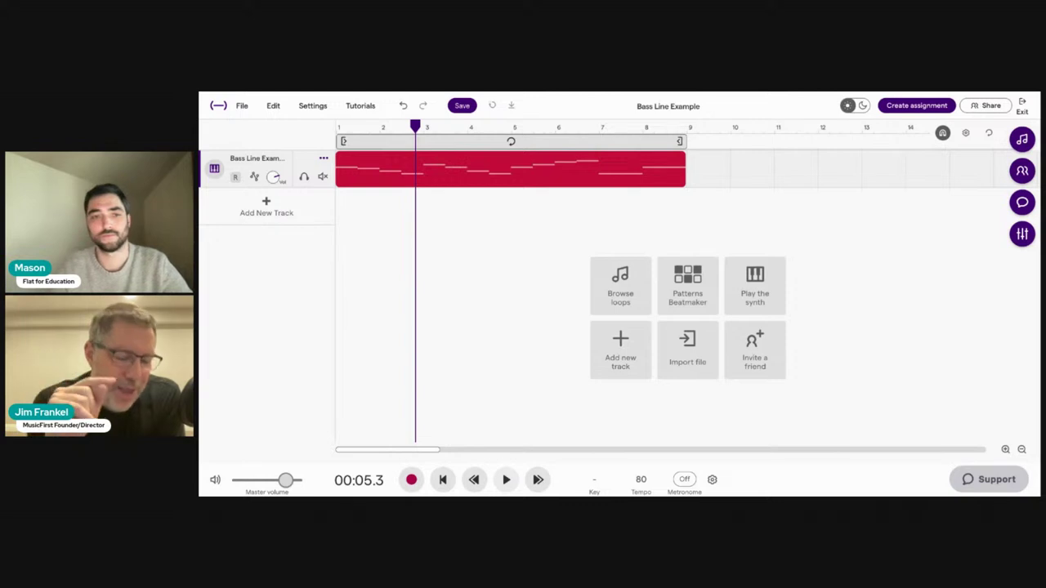